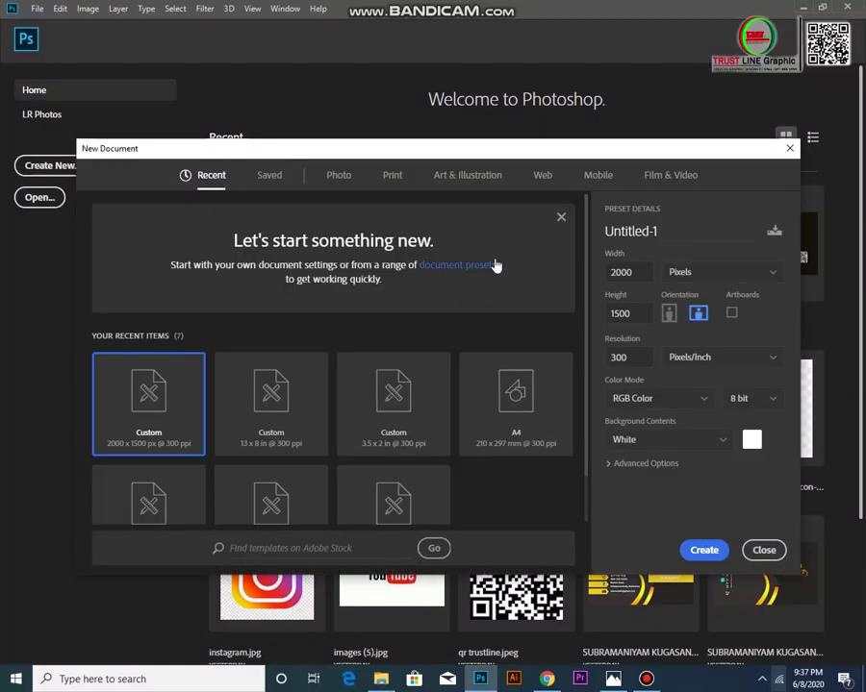
Create a white 2000 × 1500 px, 300 ppi document and unlock its background as Layer 0.
{"action": "left_click", "coordinate": [647, 269]}
{"action": "left_click", "coordinate": [636, 312]}
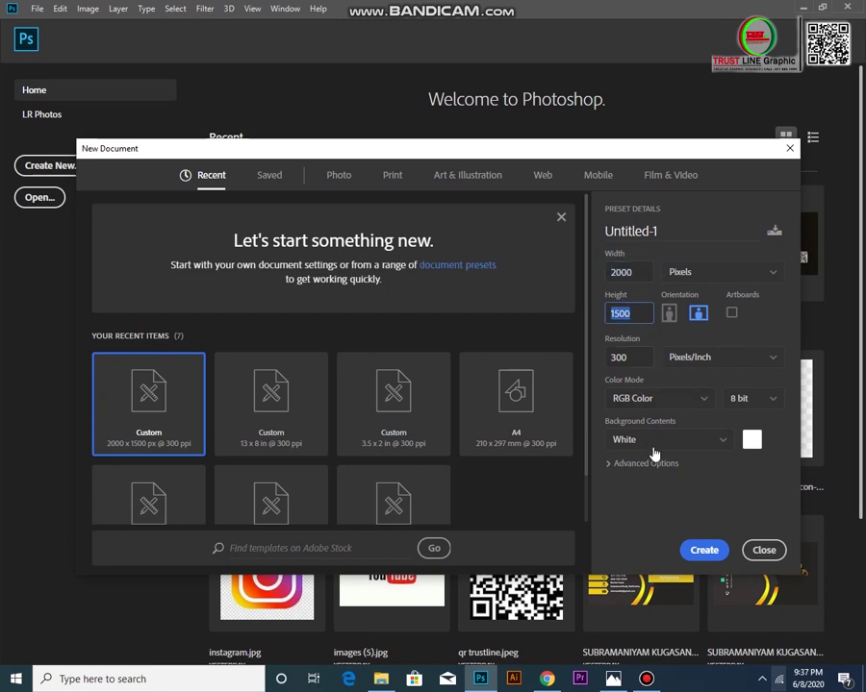
{"action": "left_click", "coordinate": [704, 555]}
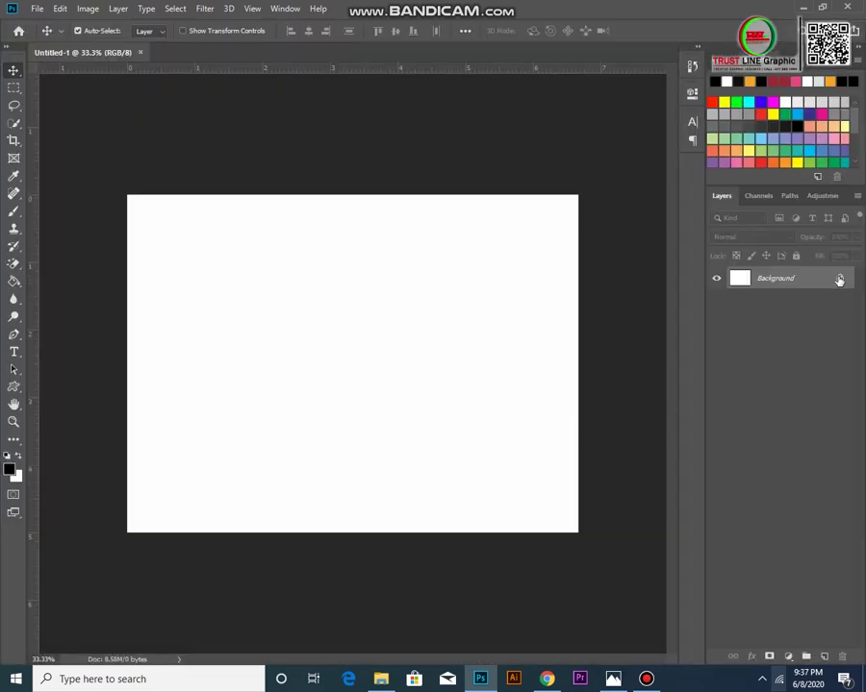
{"action": "left_click", "coordinate": [839, 279]}
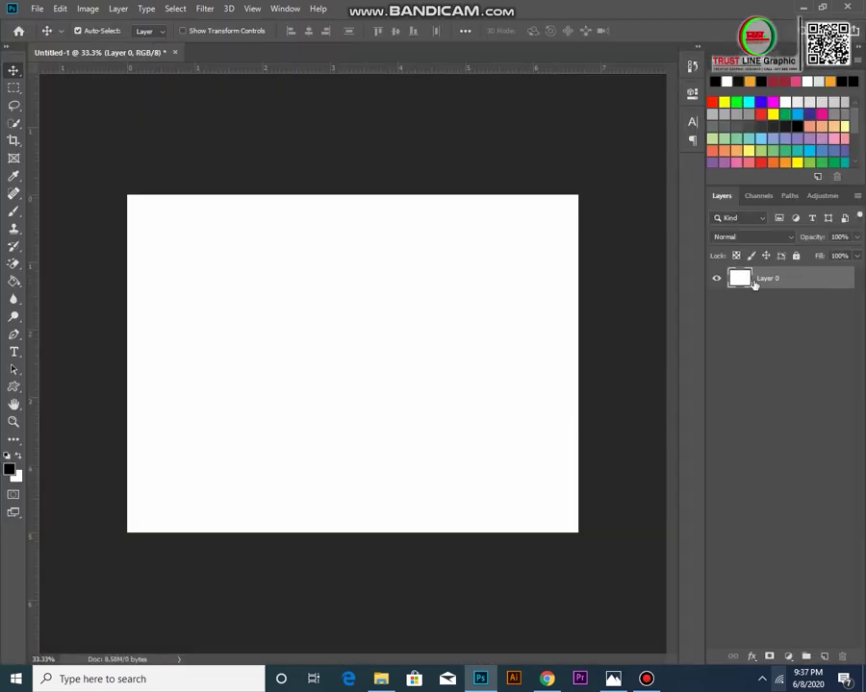
Give Layer 0 a black Color Overlay and bring up the person photo folder in File Explorer.
{"action": "double_click", "coordinate": [739, 286]}
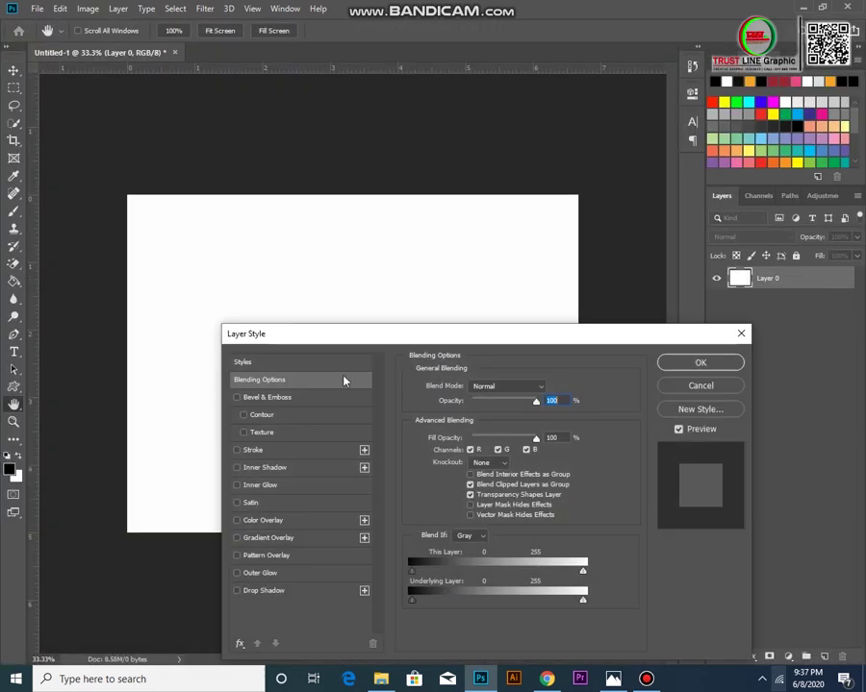
{"action": "left_click", "coordinate": [283, 521]}
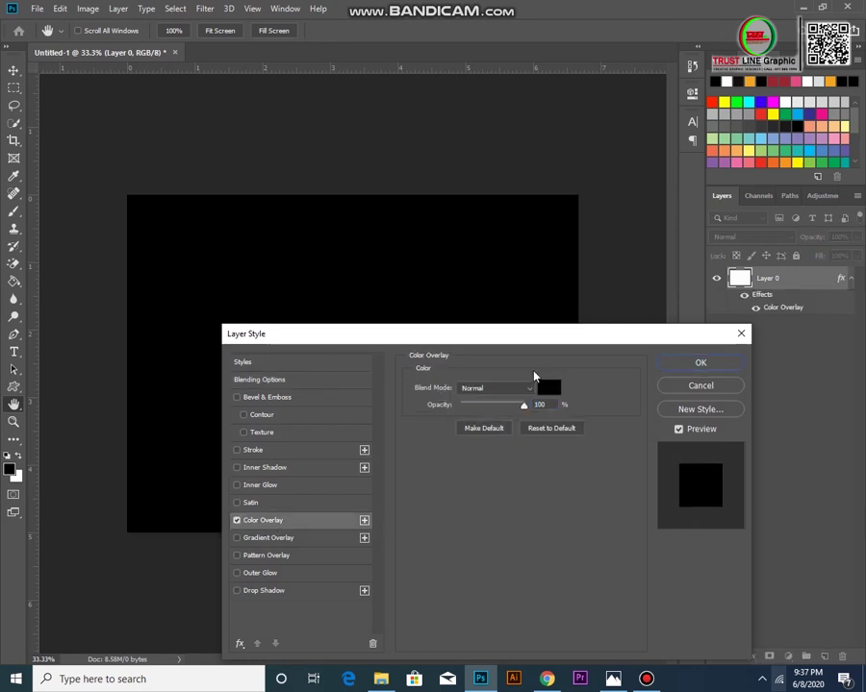
{"action": "left_click", "coordinate": [681, 365]}
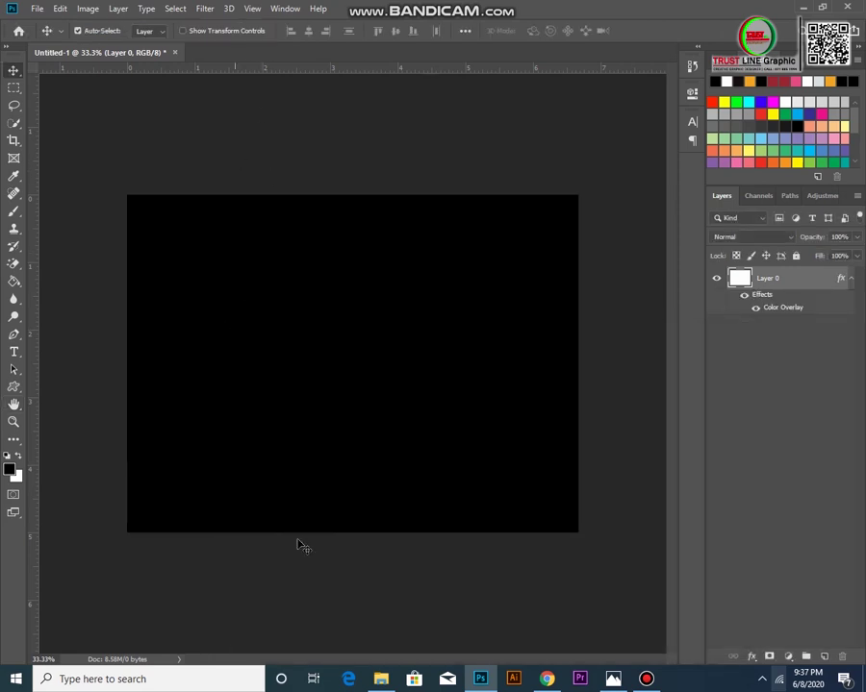
{"action": "left_click", "coordinate": [381, 679]}
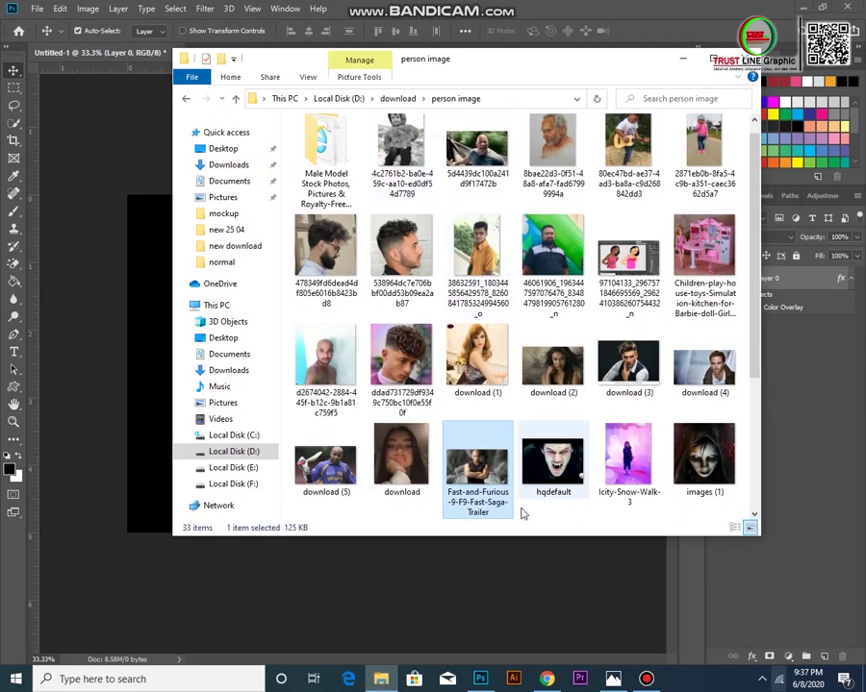
Open Fast-and-Furious-9-F9-Fast-Saga-Trailer.jpg and zoom to 200% on the man's folded arms.
{"action": "left_click_drag", "start_coordinate": [522, 514], "coordinate": [726, 605]}
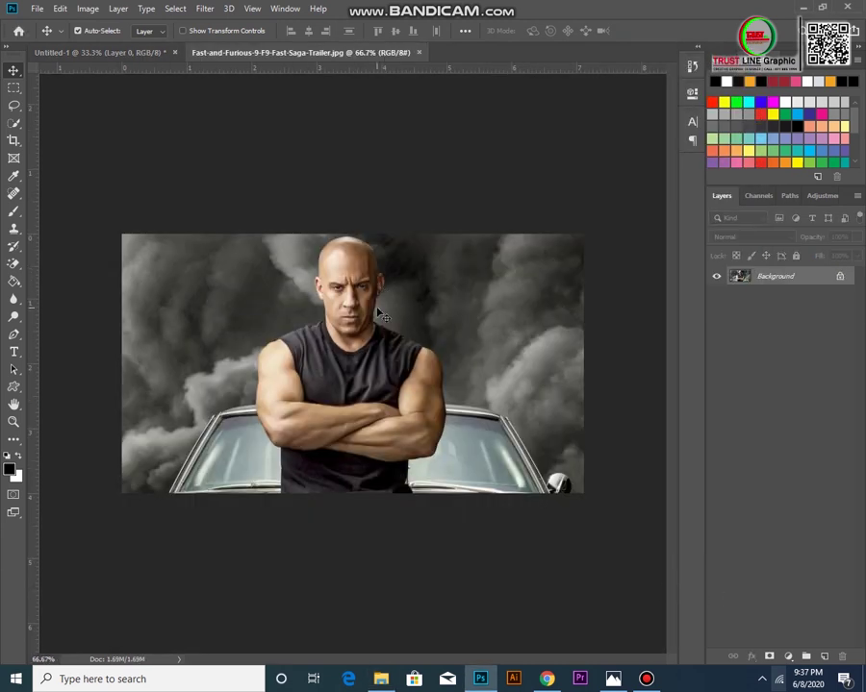
{"action": "key", "text": "ctrl+plus"}
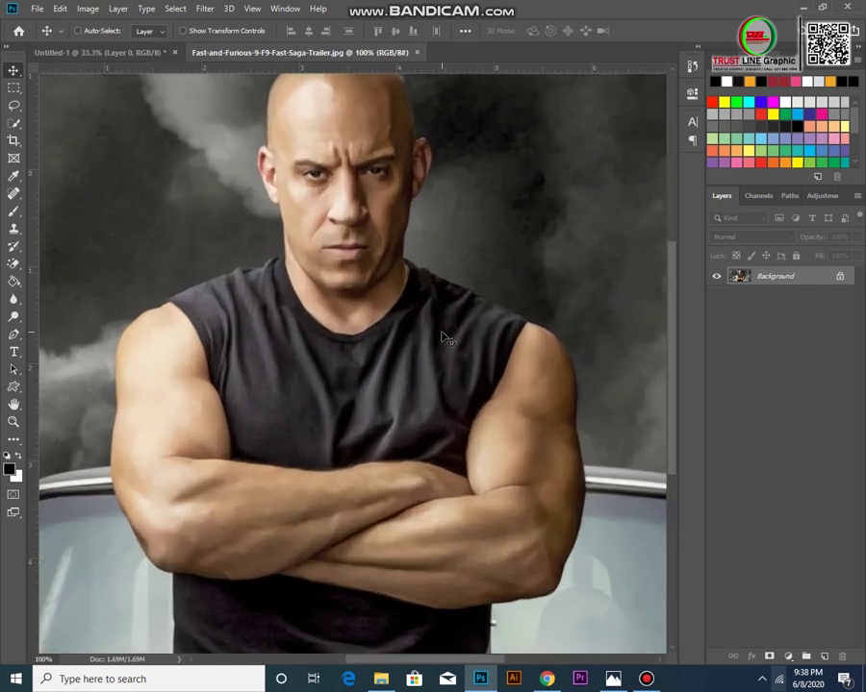
{"action": "key", "text": "ctrl+plus"}
{"action": "left_click_drag", "start_coordinate": [266, 205], "coordinate": [307, 125]}
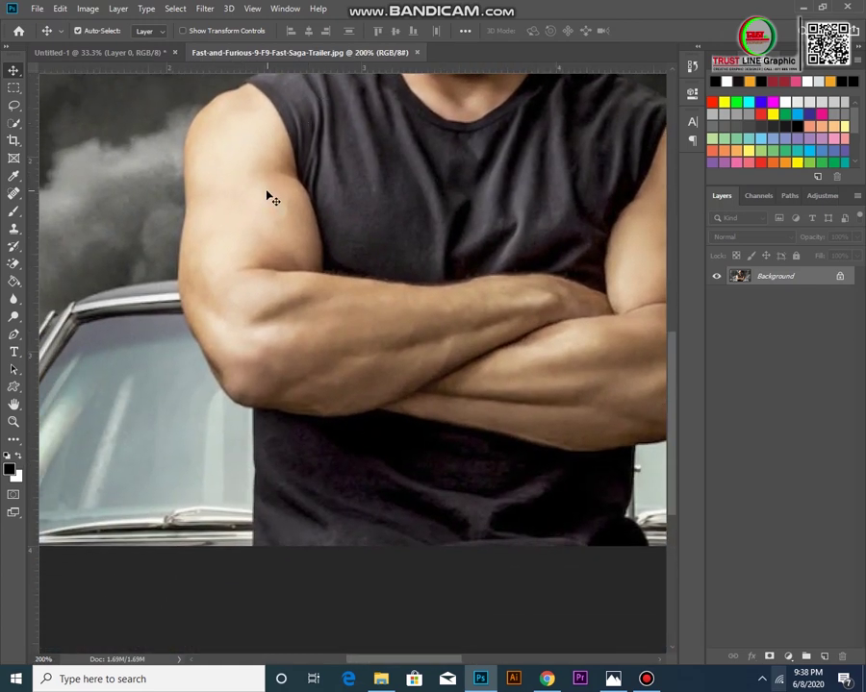
{"action": "key", "text": "w"}
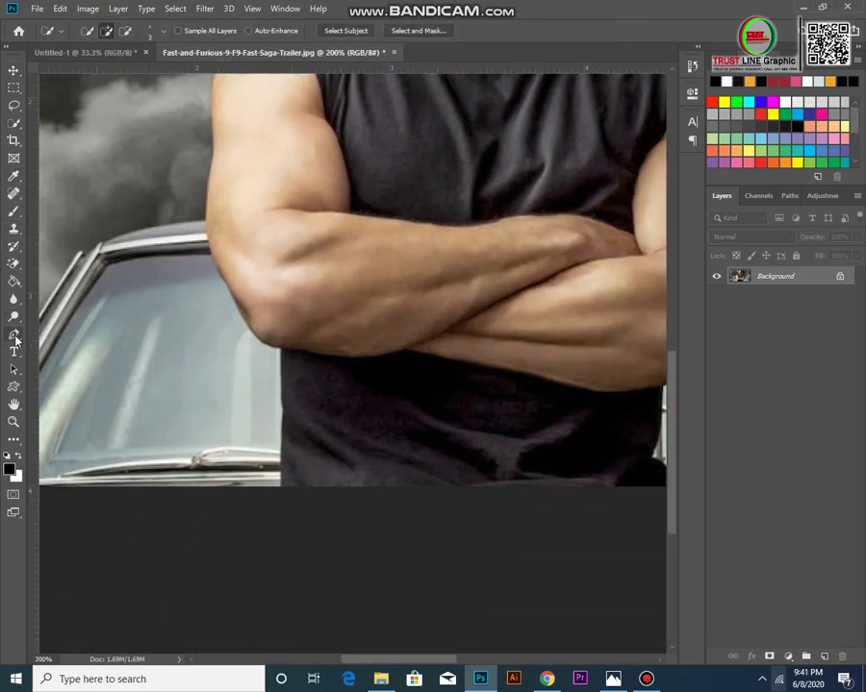
{"action": "left_click", "coordinate": [15, 336]}
In Pen path mode, anchor from the shirt's bottom edge up to the elbow and arm underside.
{"action": "left_click", "coordinate": [96, 30]}
{"action": "left_click", "coordinate": [87, 29]}
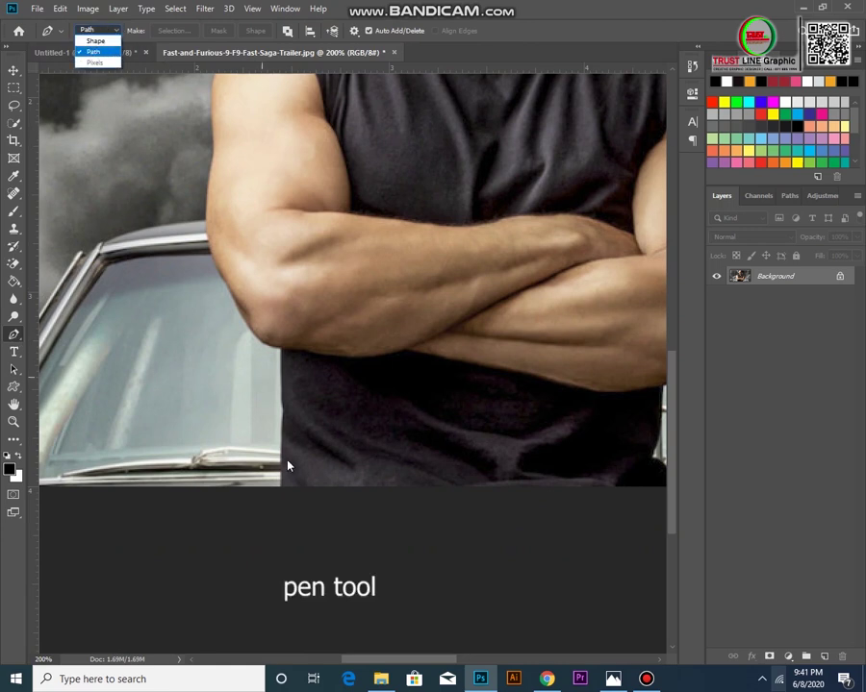
{"action": "left_click", "coordinate": [285, 491]}
{"action": "left_click", "coordinate": [281, 486]}
{"action": "left_click", "coordinate": [281, 350]}
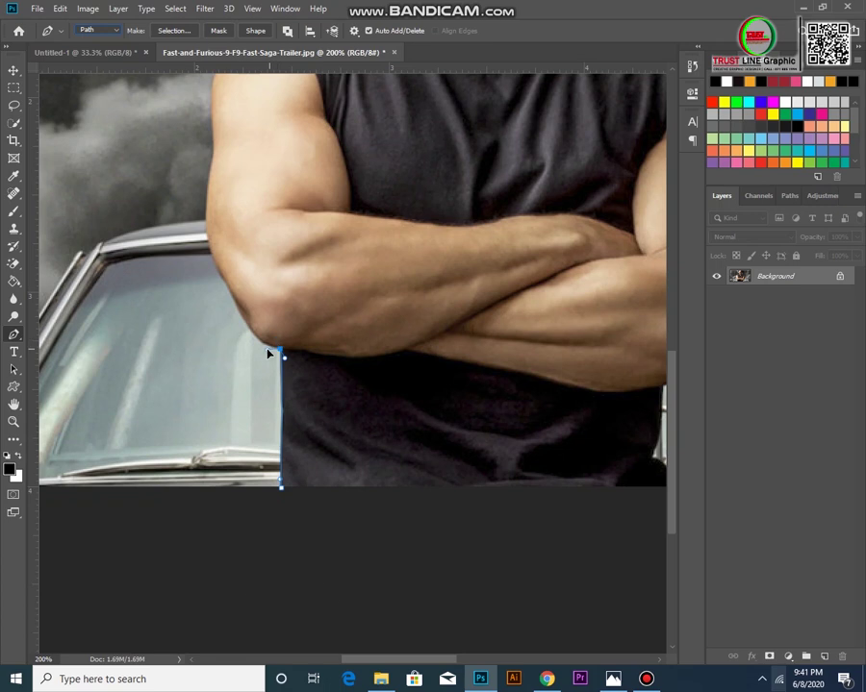
{"action": "left_click_drag", "start_coordinate": [246, 327], "coordinate": [235, 309]}
Continue the path up the left arm's edge to the upper arm.
{"action": "scroll", "coordinate": [236, 308], "scroll_direction": "up", "scroll_amount": 3}
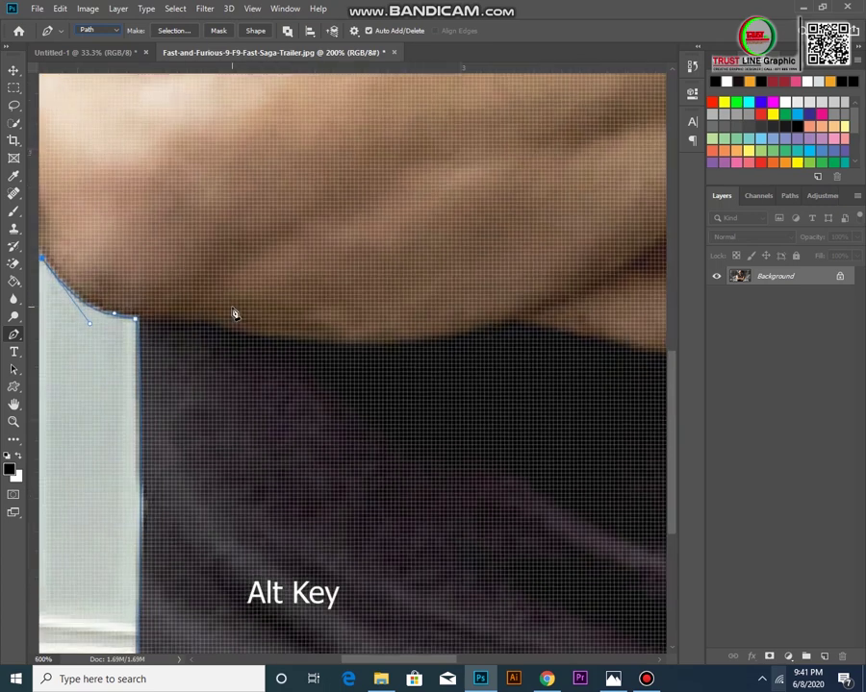
{"action": "scroll", "coordinate": [233, 311], "scroll_direction": "down", "scroll_amount": 2}
{"action": "left_click", "coordinate": [298, 231]}
{"action": "left_click_drag", "start_coordinate": [276, 140], "coordinate": [274, 114]}
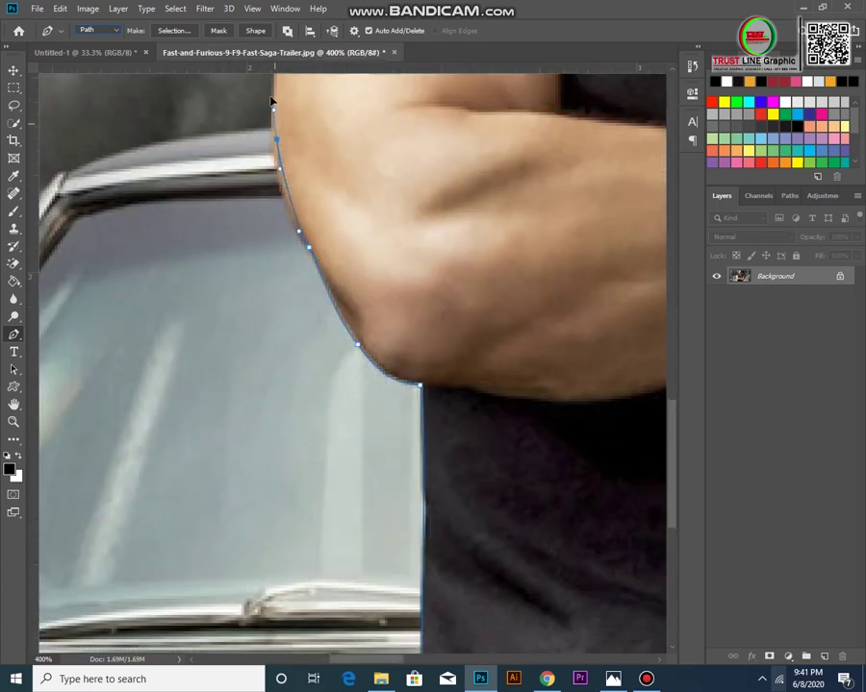
{"action": "scroll", "coordinate": [289, 385], "scroll_direction": "up", "scroll_amount": 5}
{"action": "left_click_drag", "start_coordinate": [275, 281], "coordinate": [273, 237]}
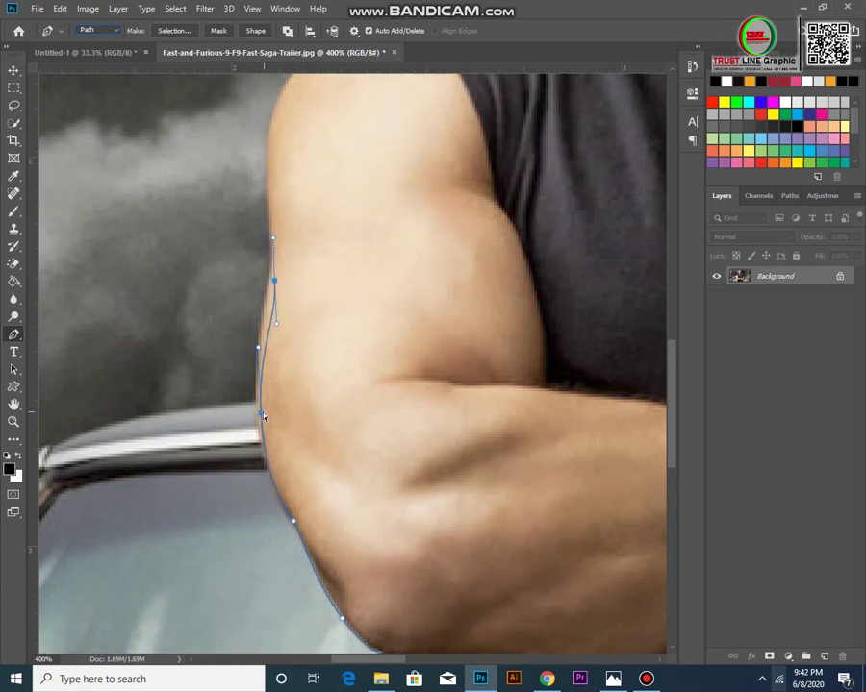
{"action": "left_click", "coordinate": [269, 279], "text": "alt"}
{"action": "left_click", "coordinate": [277, 123]}
Trace anchors up to the top of the left shoulder and along the shirt's shoulder.
{"action": "scroll", "coordinate": [278, 289], "scroll_direction": "up", "scroll_amount": 5}
{"action": "left_click", "coordinate": [305, 262]}
{"action": "left_click", "coordinate": [328, 232], "text": "shift"}
{"action": "left_click", "coordinate": [322, 260]}
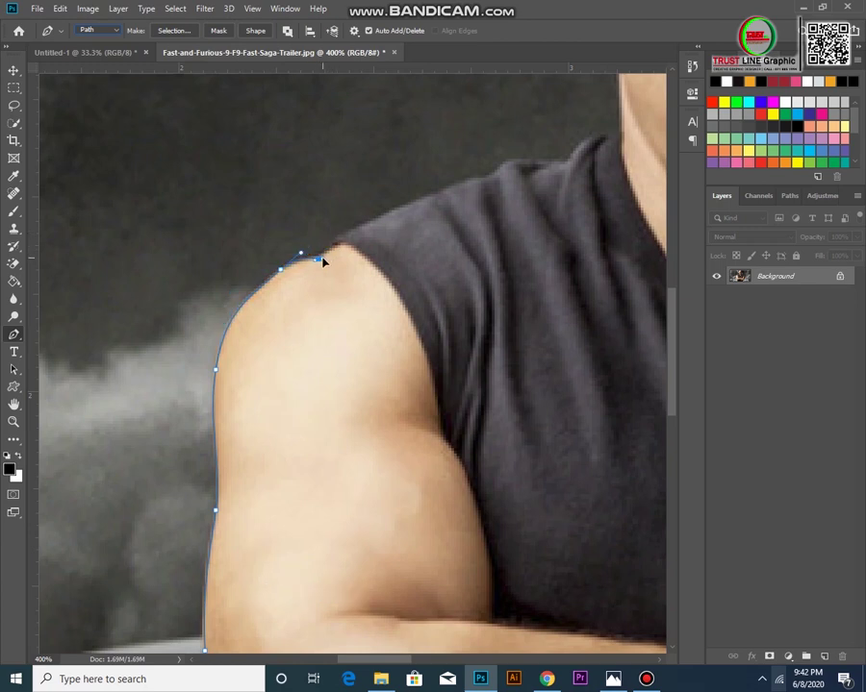
{"action": "left_click", "coordinate": [333, 234]}
{"action": "left_click", "coordinate": [396, 207]}
Carry the path along the shirt's shoulder to the collar where shirt meets neck.
{"action": "left_click", "coordinate": [440, 190]}
{"action": "left_click", "coordinate": [480, 177]}
{"action": "left_click", "coordinate": [488, 178]}
{"action": "left_click", "coordinate": [506, 158]}
{"action": "left_click", "coordinate": [563, 162]}
{"action": "mouse_move", "coordinate": [610, 135]}
{"action": "left_mouse_down"}
{"action": "mouse_move", "coordinate": [639, 144]}
{"action": "mouse_move", "coordinate": [471, 317]}
{"action": "left_mouse_up"}
Curve the path up the neck, around the left ear and toward the top of the head.
{"action": "left_click_drag", "start_coordinate": [462, 228], "coordinate": [457, 203]}
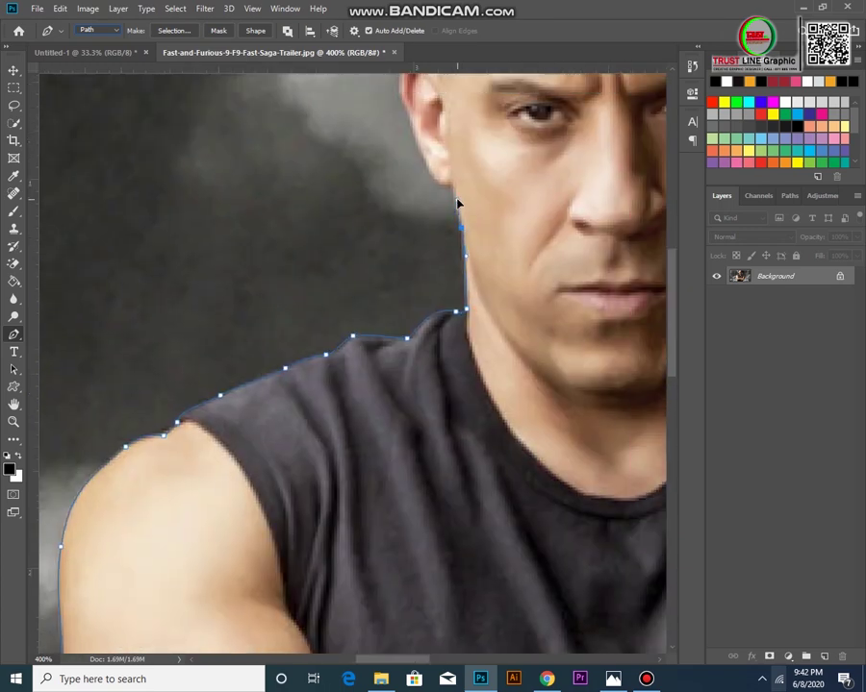
{"action": "left_click_drag", "start_coordinate": [450, 188], "coordinate": [416, 152]}
{"action": "left_click_drag", "start_coordinate": [411, 119], "coordinate": [417, 103]}
{"action": "scroll", "coordinate": [404, 99], "scroll_direction": "up", "scroll_amount": 1}
{"action": "scroll", "coordinate": [420, 198], "scroll_direction": "up", "scroll_amount": 3}
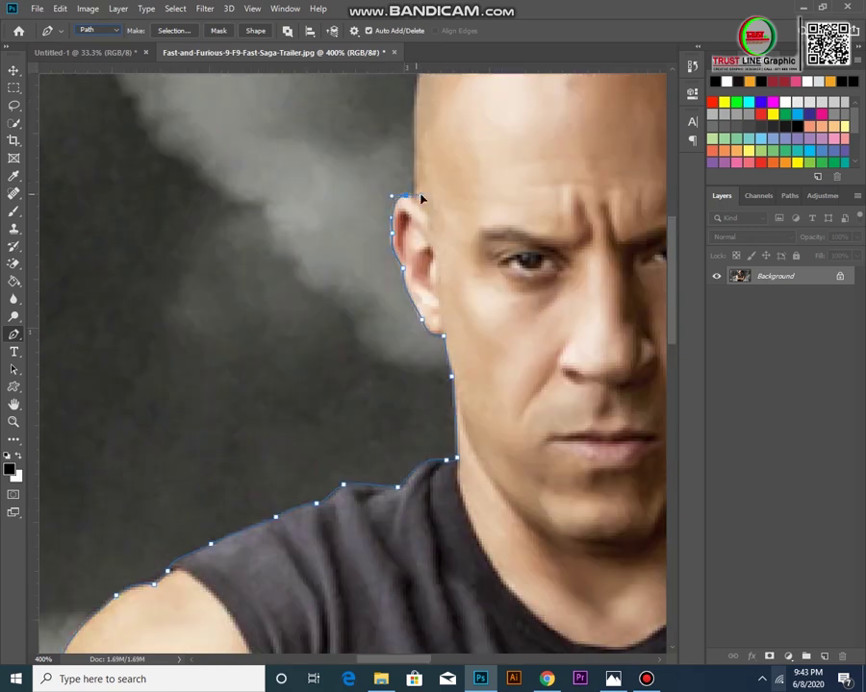
{"action": "left_click", "coordinate": [418, 86]}
Trace anchors over the top of the man's head.
{"action": "scroll", "coordinate": [466, 127], "scroll_direction": "up", "scroll_amount": 3}
{"action": "left_click", "coordinate": [414, 157]}
{"action": "left_click", "coordinate": [448, 123]}
{"action": "left_click", "coordinate": [476, 108]}
{"action": "left_click", "coordinate": [508, 100]}
{"action": "scroll", "coordinate": [542, 99], "scroll_direction": "right", "scroll_amount": 5}
Add anchors down the head's right side, undoing one misplaced anchor.
{"action": "left_click", "coordinate": [411, 157]}
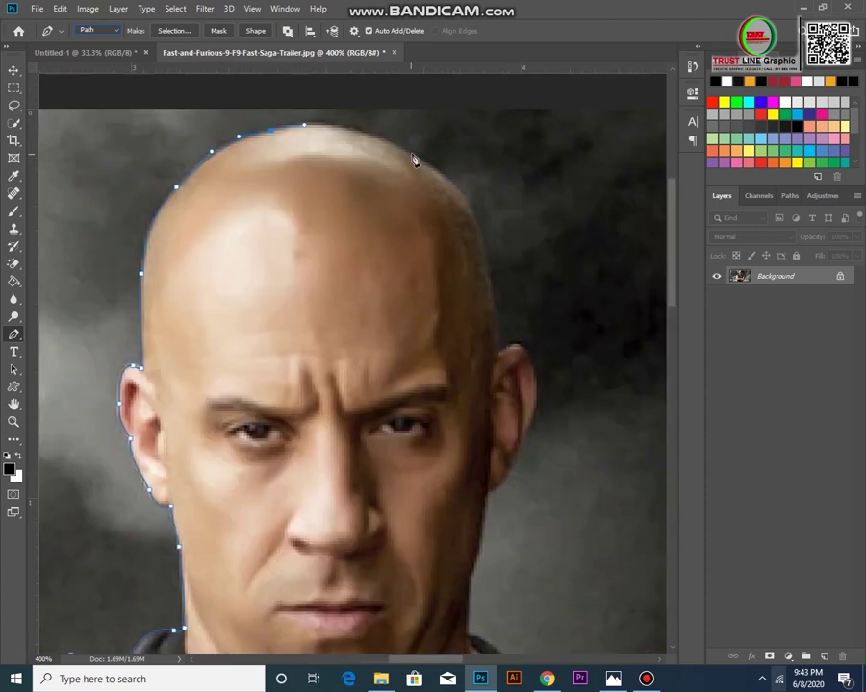
{"action": "left_click", "coordinate": [473, 199]}
{"action": "left_click", "coordinate": [484, 255]}
{"action": "left_click", "coordinate": [494, 307]}
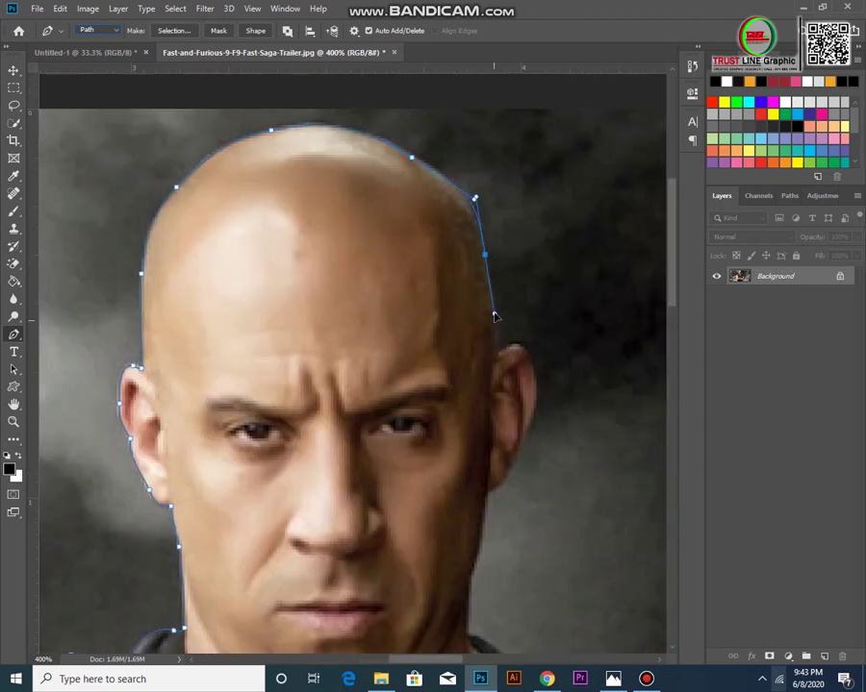
{"action": "left_click_drag", "start_coordinate": [471, 197], "coordinate": [457, 179]}
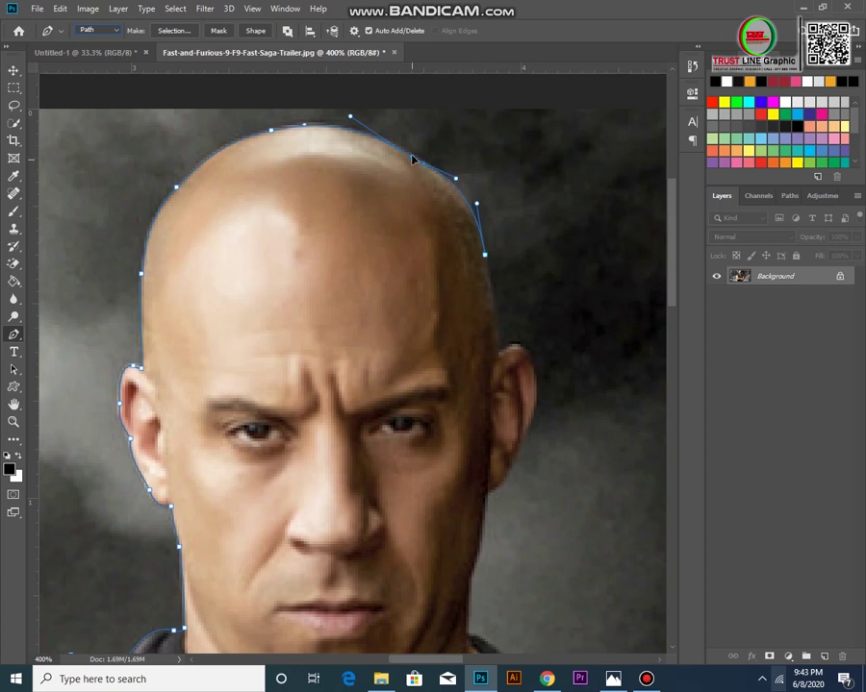
{"action": "key", "text": "ctrl+z"}
Curve the path around the right ear and down the jaw edge.
{"action": "mouse_move", "coordinate": [495, 309]}
{"action": "left_mouse_down"}
{"action": "mouse_move", "coordinate": [496, 327]}
{"action": "mouse_move", "coordinate": [535, 364]}
{"action": "left_mouse_up"}
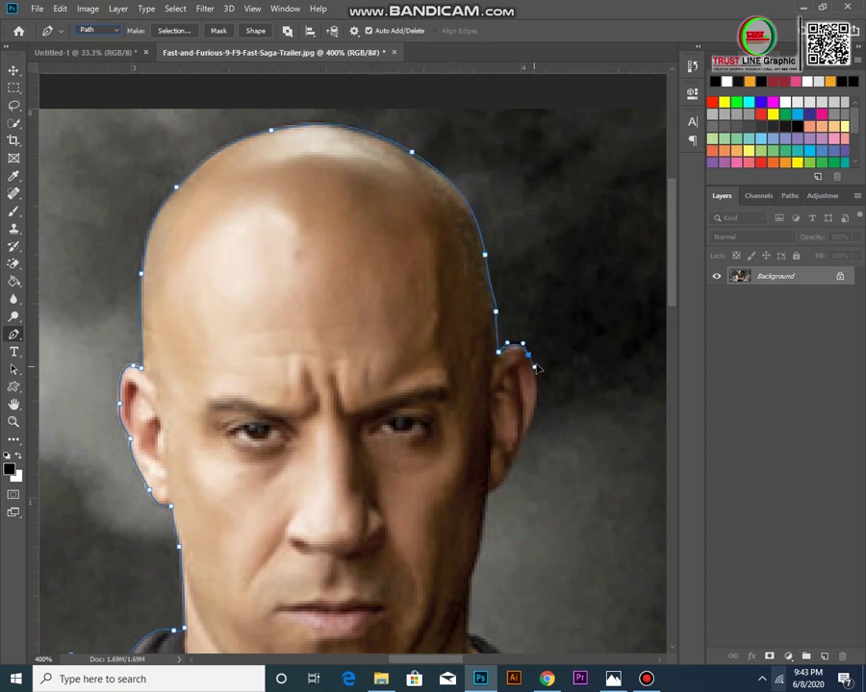
{"action": "left_click_drag", "start_coordinate": [534, 421], "coordinate": [527, 435]}
{"action": "left_click_drag", "start_coordinate": [498, 498], "coordinate": [482, 494]}
{"action": "left_click_drag", "start_coordinate": [477, 566], "coordinate": [470, 579]}
Pan to the chin and place anchors along the right shoulder's edge.
{"action": "left_click_drag", "start_coordinate": [524, 580], "coordinate": [400, 233]}
{"action": "left_click", "coordinate": [375, 308]}
{"action": "left_click", "coordinate": [401, 317]}
{"action": "left_click", "coordinate": [441, 342]}
{"action": "left_click", "coordinate": [454, 347]}
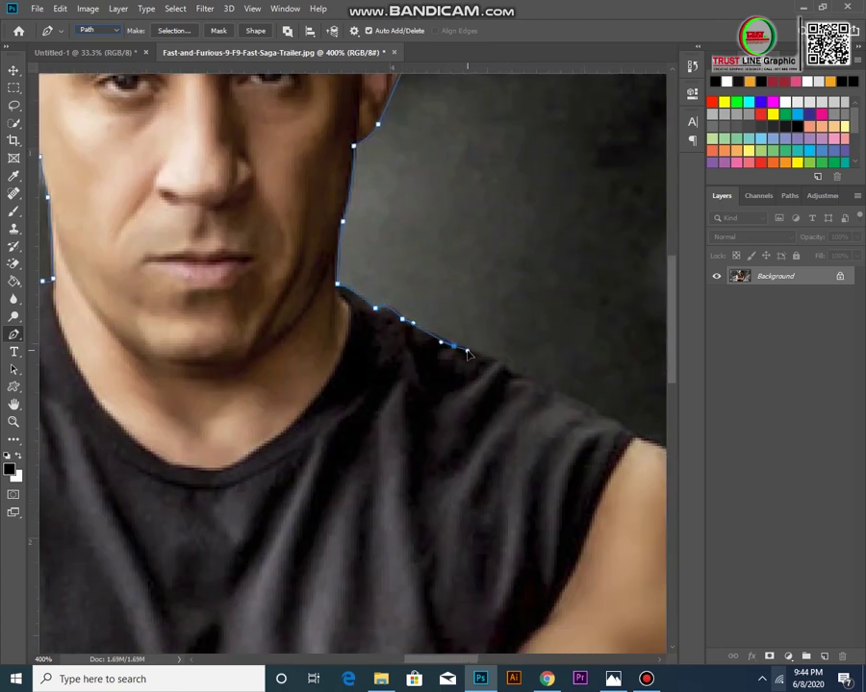
{"action": "scroll", "coordinate": [492, 361], "scroll_direction": "down", "scroll_amount": 5}
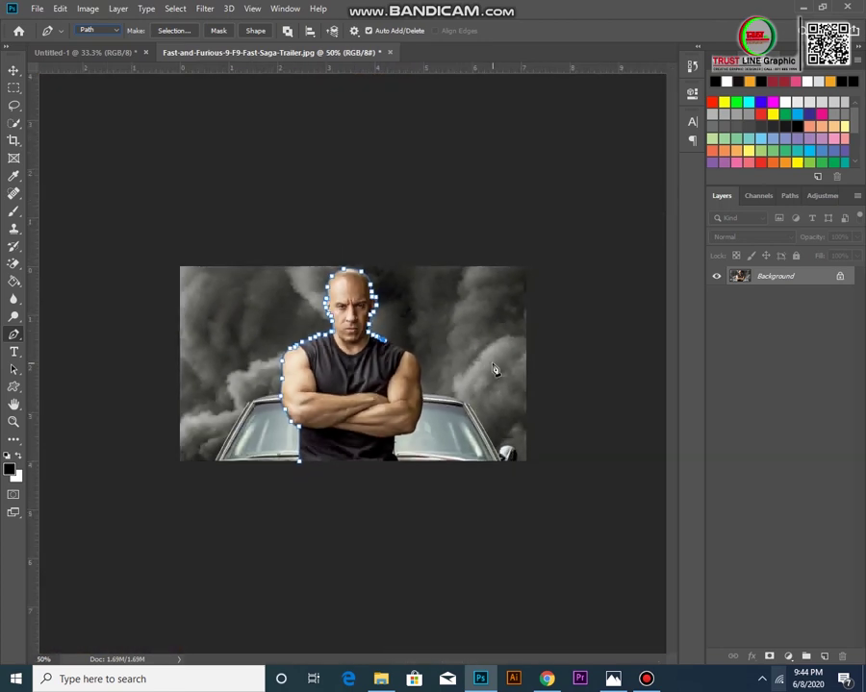
Continue the path down the right shoulder's edge.
{"action": "scroll", "coordinate": [494, 370], "scroll_direction": "up", "scroll_amount": 3}
{"action": "scroll", "coordinate": [491, 361], "scroll_direction": "up", "scroll_amount": 2}
{"action": "left_click", "coordinate": [410, 227]}
{"action": "left_click", "coordinate": [446, 251]}
{"action": "left_click", "coordinate": [514, 286]}
{"action": "left_click", "coordinate": [526, 305]}
{"action": "left_click", "coordinate": [567, 381]}
Curve the path down the right arm and along the folded arms' bottom edge.
{"action": "left_click_drag", "start_coordinate": [571, 512], "coordinate": [571, 526]}
{"action": "left_click_drag", "start_coordinate": [538, 490], "coordinate": [395, 258]}
{"action": "left_click_drag", "start_coordinate": [433, 450], "coordinate": [420, 500]}
{"action": "left_click", "coordinate": [419, 510]}
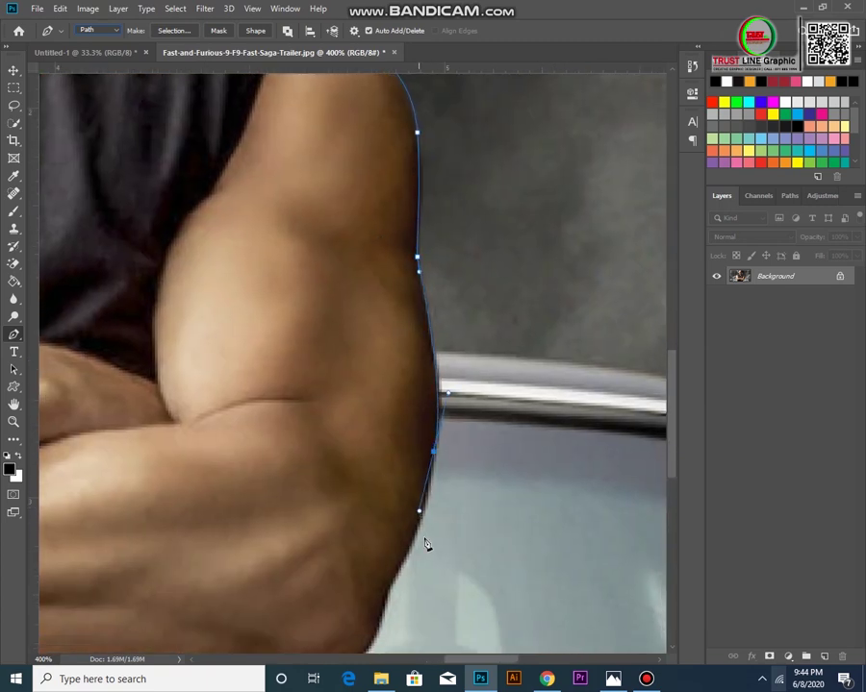
{"action": "mouse_move", "coordinate": [395, 573]}
{"action": "left_mouse_down"}
{"action": "mouse_move", "coordinate": [389, 597]}
{"action": "mouse_move", "coordinate": [440, 446]}
{"action": "left_mouse_up"}
{"action": "key", "text": "ctrl+plus"}
{"action": "left_click", "coordinate": [323, 354]}
{"action": "left_click_drag", "start_coordinate": [336, 355], "coordinate": [372, 363]}
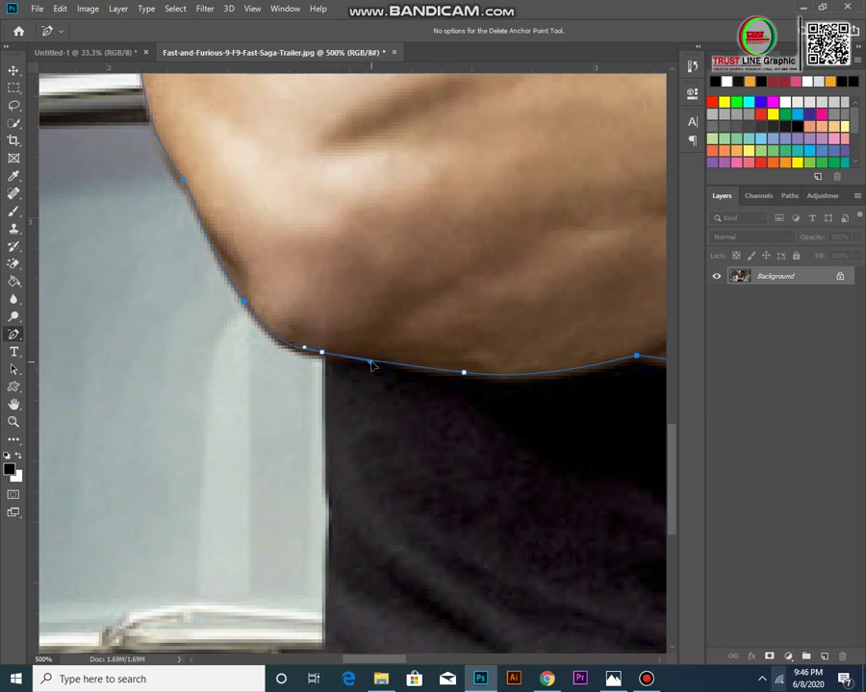
Convert the finished pen path into a selection.
{"action": "right_click", "coordinate": [390, 309]}
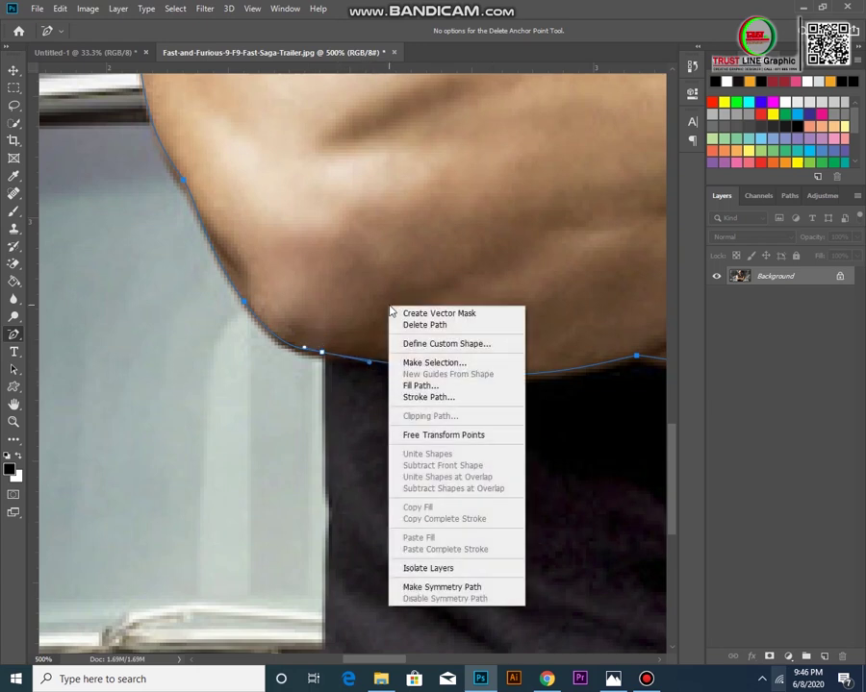
{"action": "left_click", "coordinate": [438, 364]}
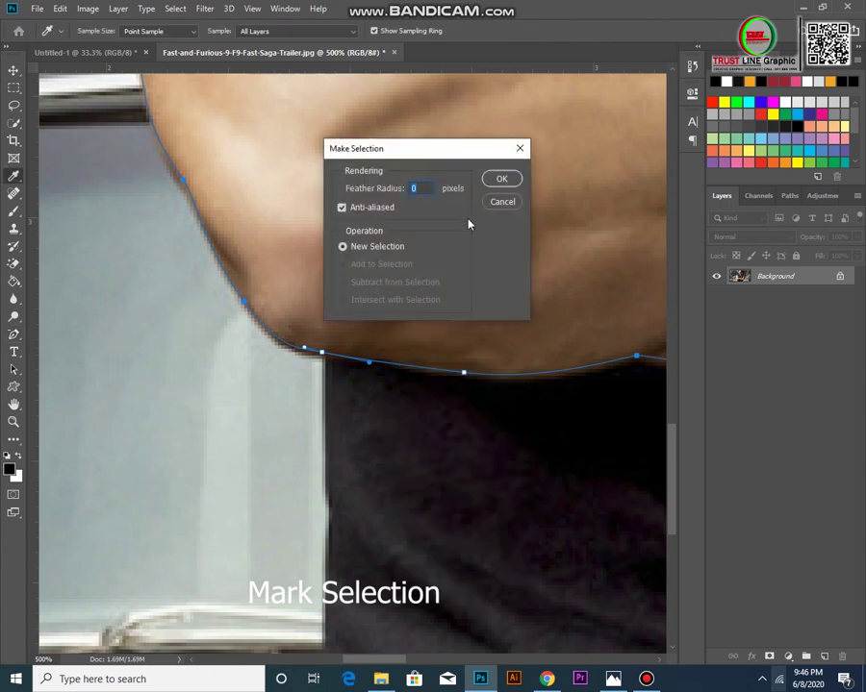
{"action": "left_click", "coordinate": [499, 182]}
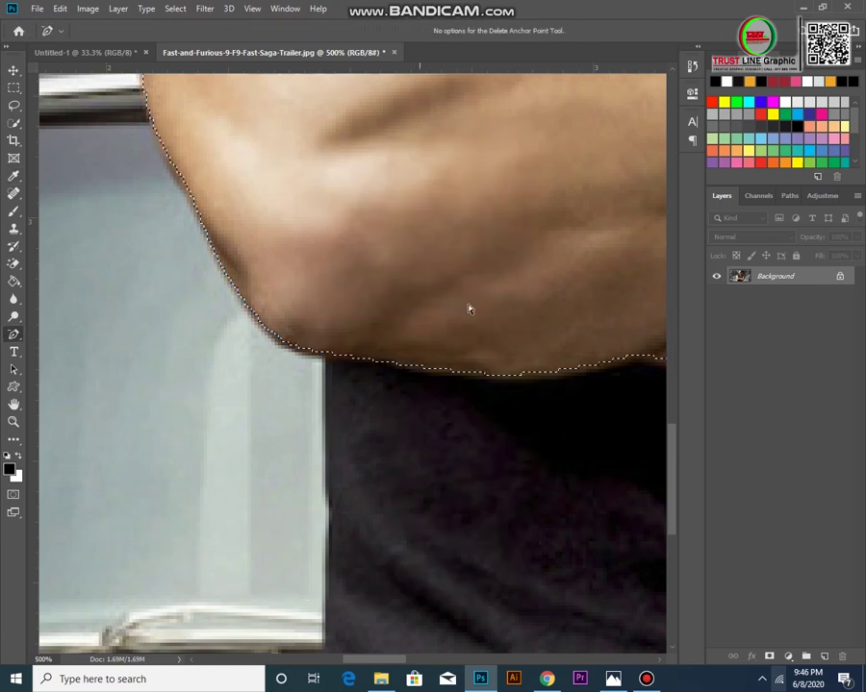
Add a layer mask to isolate the man and drag him into Untitled-1.
{"action": "scroll", "coordinate": [465, 318], "scroll_direction": "down", "scroll_amount": 2}
{"action": "scroll", "coordinate": [465, 318], "scroll_direction": "down", "scroll_amount": 2}
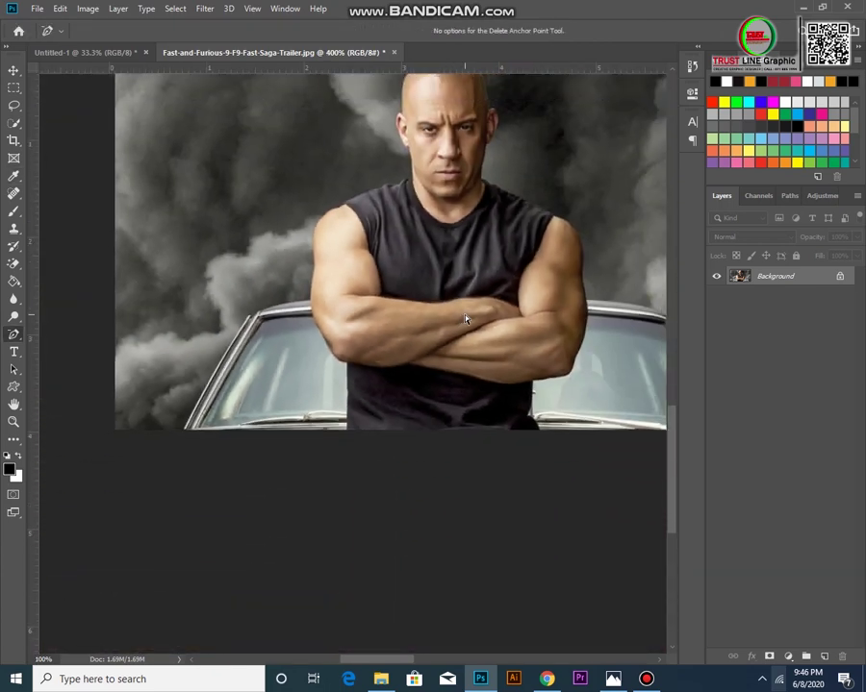
{"action": "scroll", "coordinate": [465, 318], "scroll_direction": "down", "scroll_amount": 1}
{"action": "left_click", "coordinate": [767, 656]}
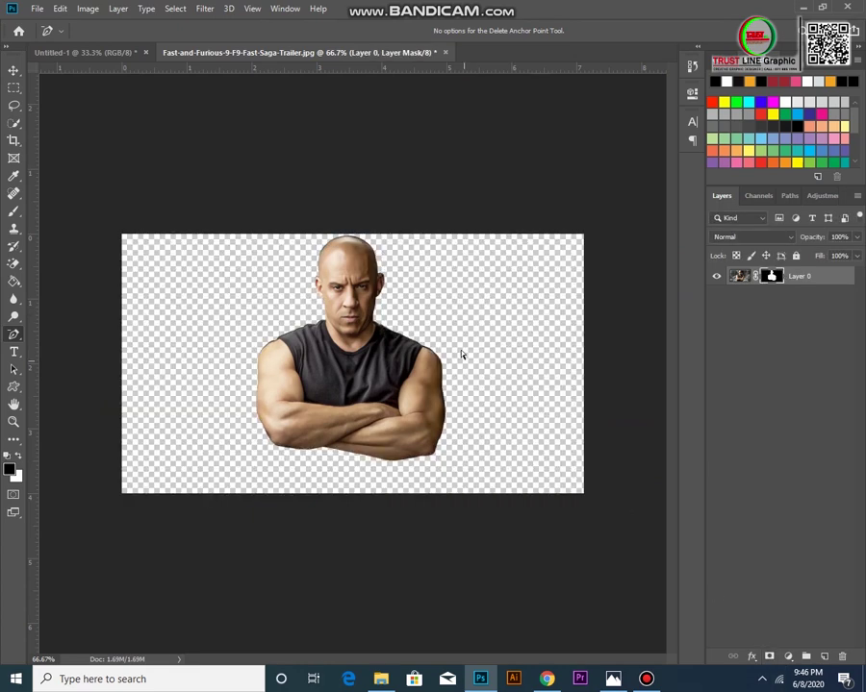
{"action": "left_click", "coordinate": [14, 70]}
{"action": "mouse_move", "coordinate": [386, 294]}
{"action": "left_mouse_down"}
{"action": "mouse_move", "coordinate": [103, 63]}
{"action": "mouse_move", "coordinate": [363, 382]}
{"action": "mouse_move", "coordinate": [320, 412]}
{"action": "left_mouse_up"}
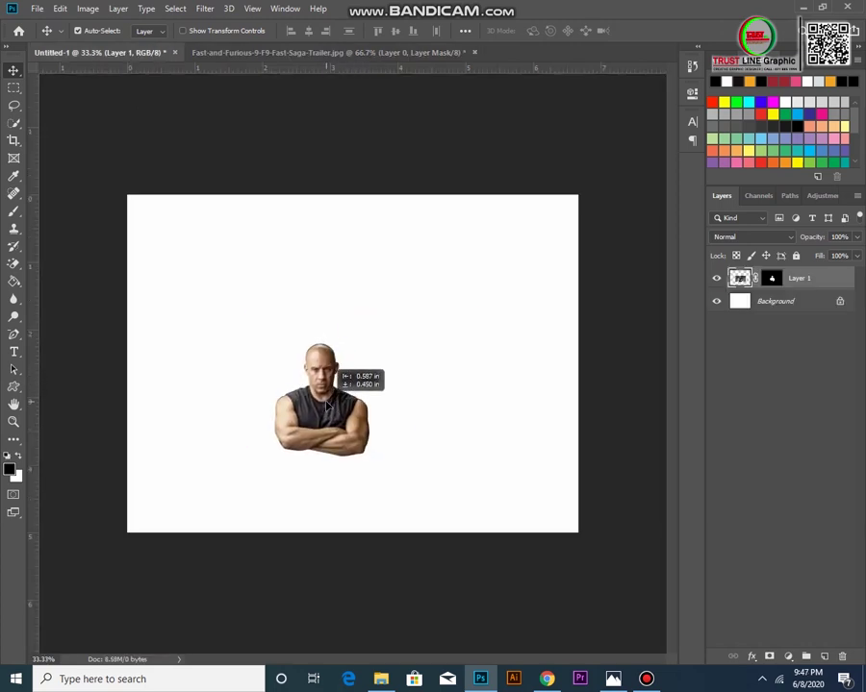
Scale the man to about 220% at the canvas bottom centre and unlock the background as Layer 0.
{"action": "key", "text": "ctrl+t"}
{"action": "left_click_drag", "start_coordinate": [438, 344], "coordinate": [577, 265]}
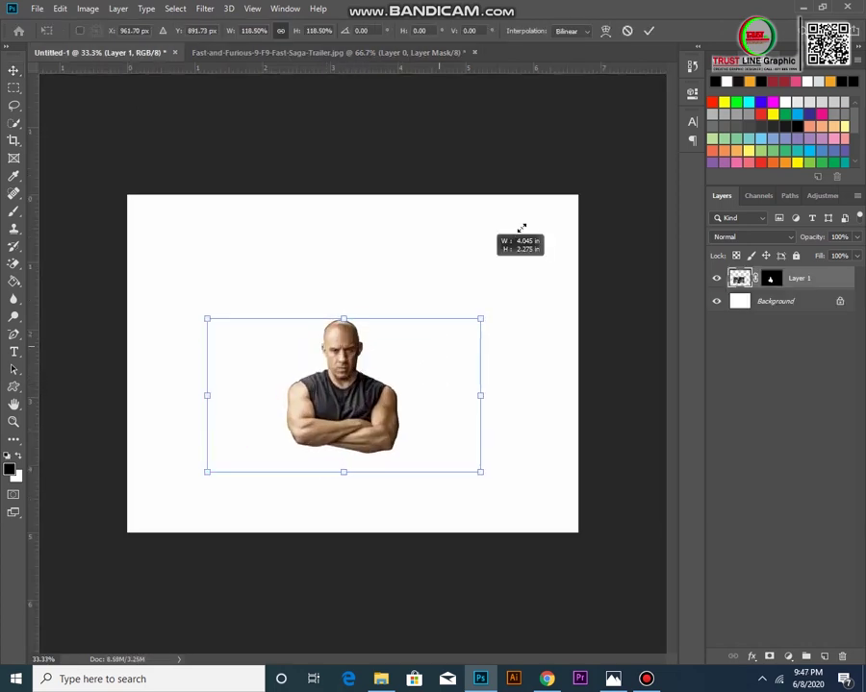
{"action": "mouse_move", "coordinate": [210, 266]}
{"action": "left_mouse_down"}
{"action": "mouse_move", "coordinate": [72, 197]}
{"action": "mouse_move", "coordinate": [69, 187]}
{"action": "left_mouse_up"}
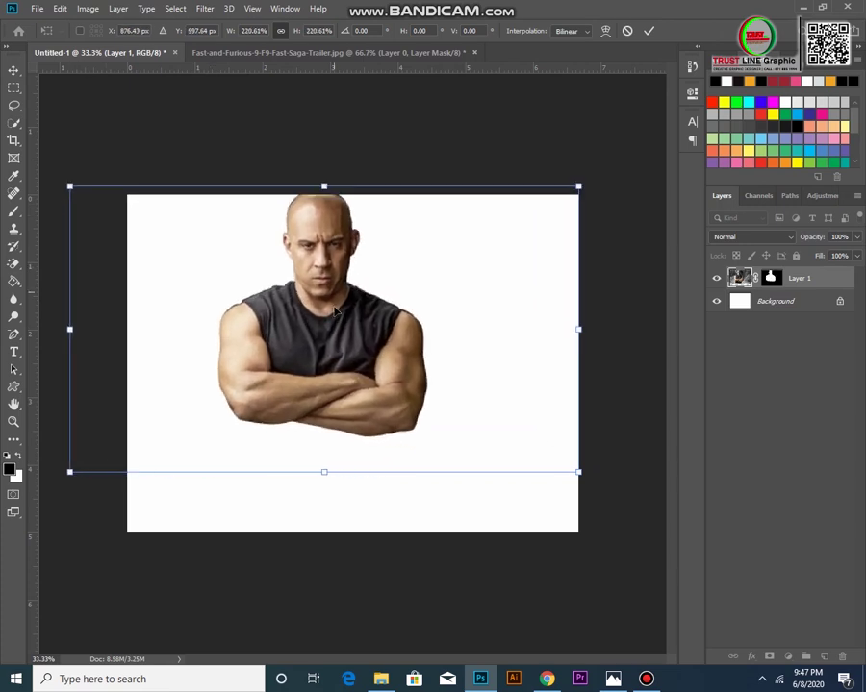
{"action": "left_click_drag", "start_coordinate": [333, 296], "coordinate": [361, 395]}
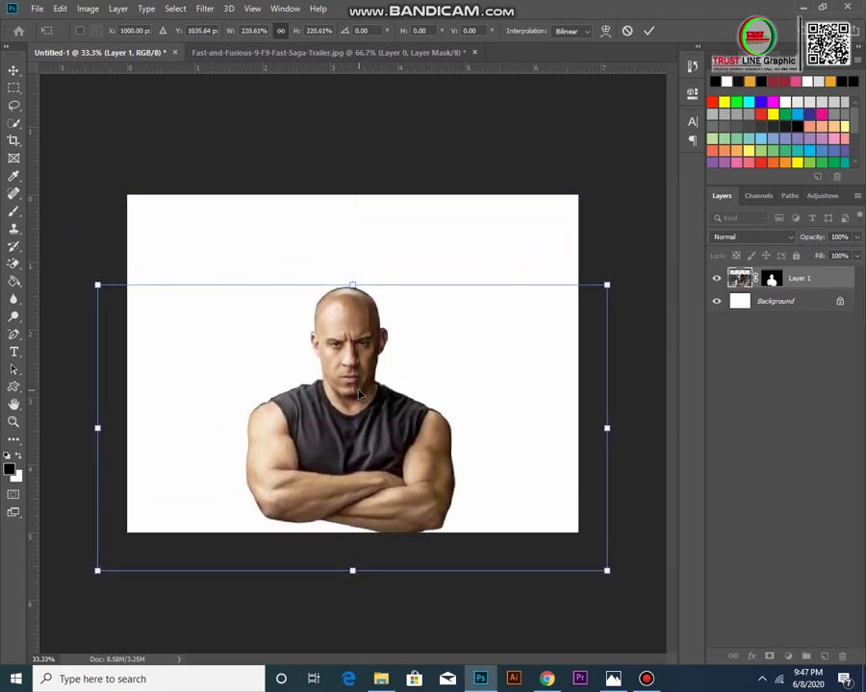
{"action": "key", "text": "Return"}
{"action": "left_click", "coordinate": [839, 303]}
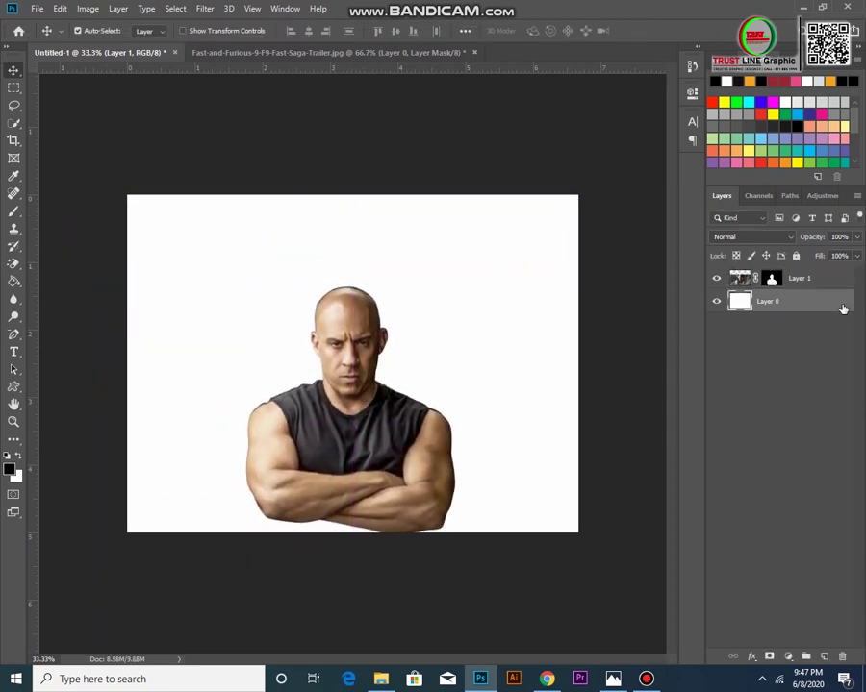
Give Layer 0 a black Color Overlay behind the man.
{"action": "double_click", "coordinate": [750, 303]}
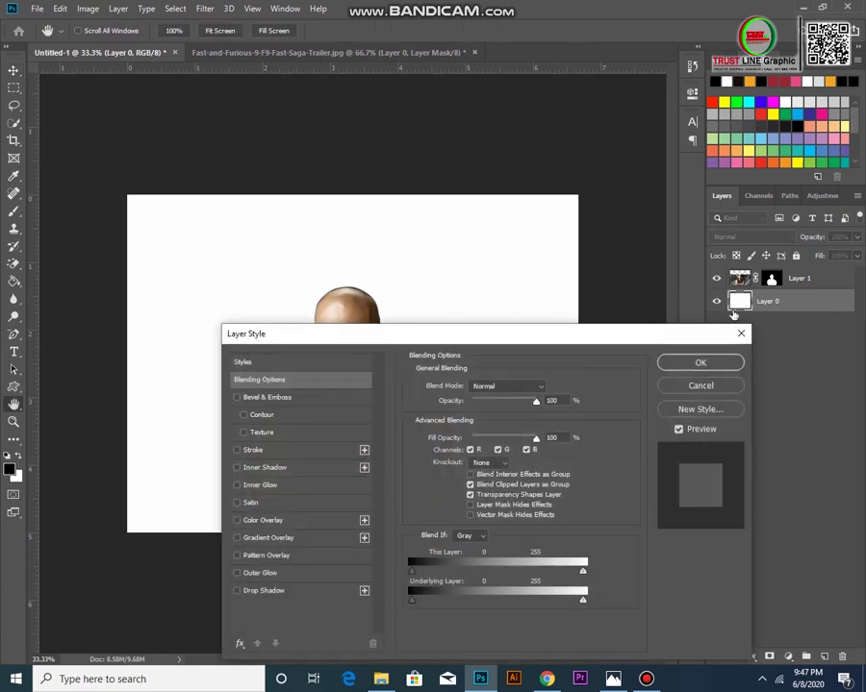
{"action": "left_click", "coordinate": [264, 521]}
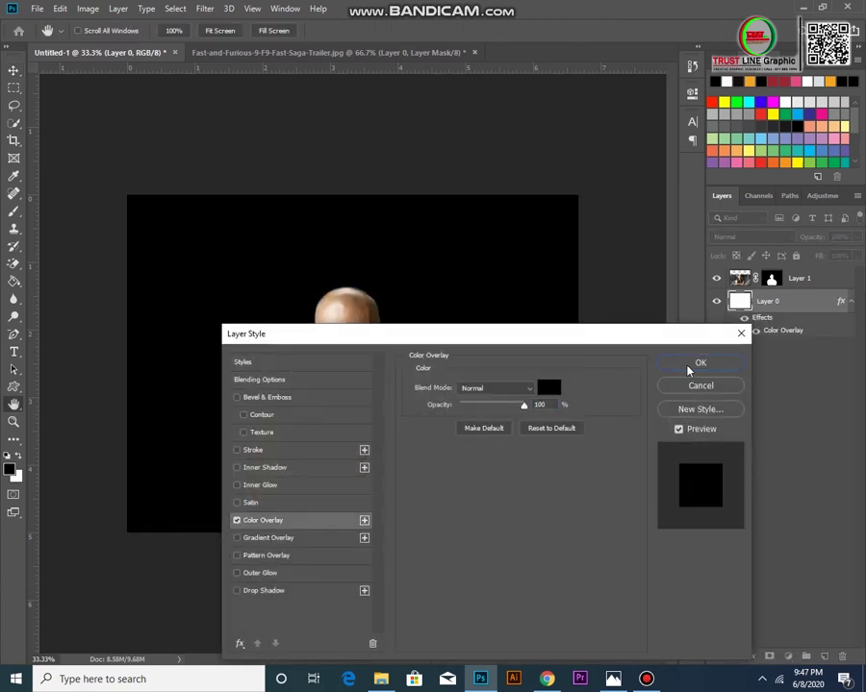
{"action": "left_click", "coordinate": [700, 363]}
Toggle the man's mask off and back on, then select both layers together.
{"action": "right_click", "coordinate": [804, 280]}
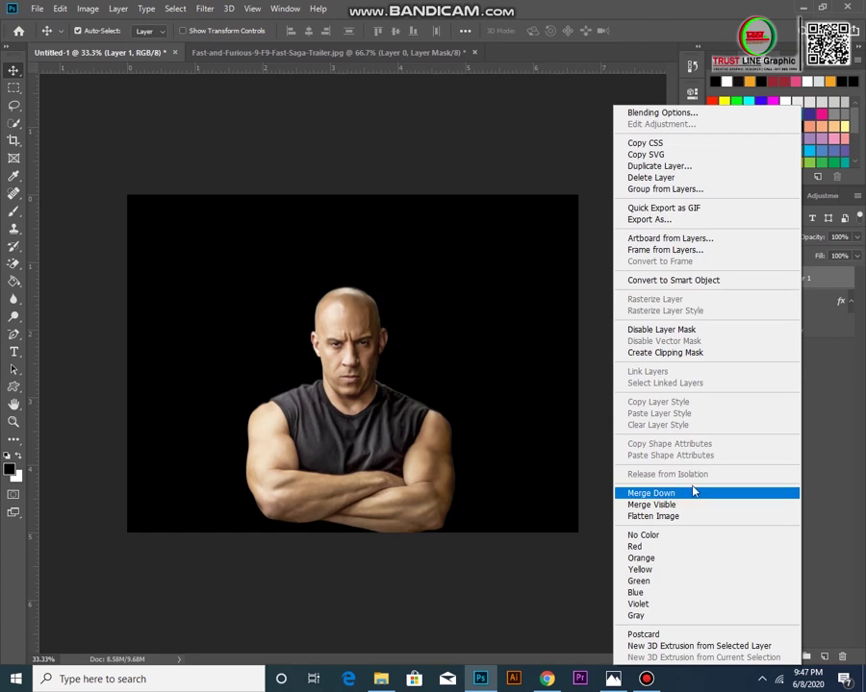
{"action": "left_click", "coordinate": [692, 332]}
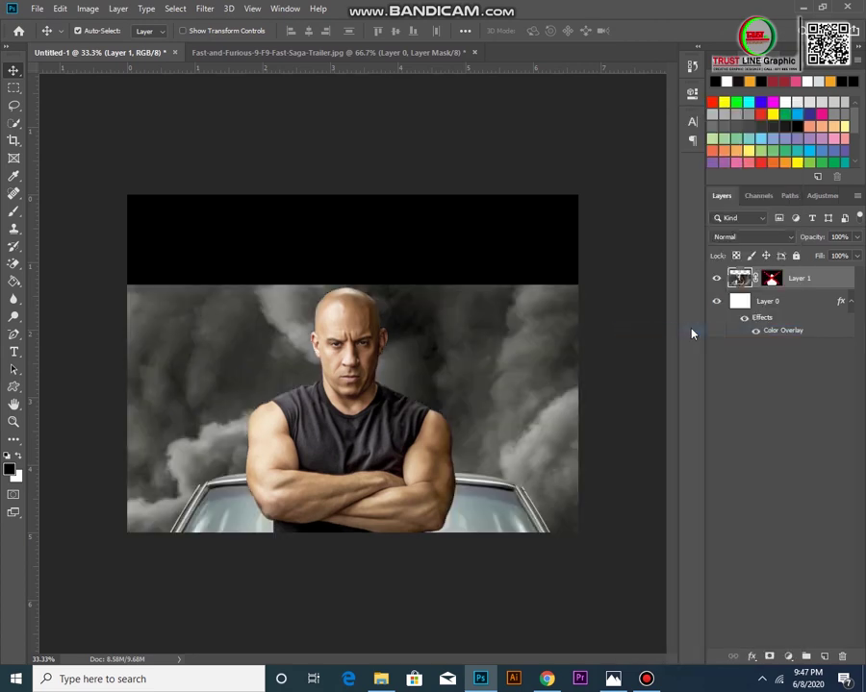
{"action": "key", "text": "ctrl+z"}
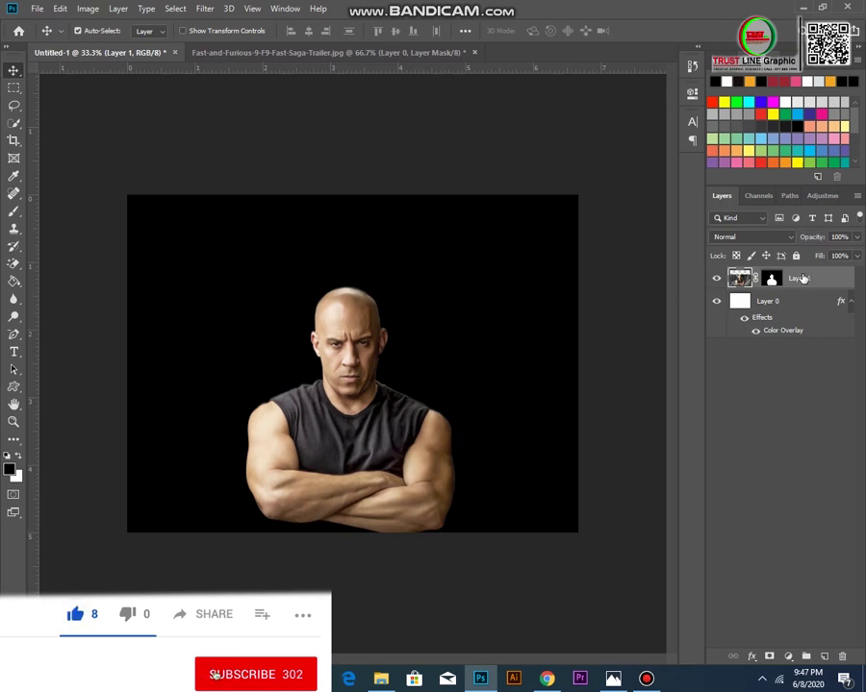
{"action": "right_click", "coordinate": [804, 279]}
{"action": "left_click", "coordinate": [798, 301]}
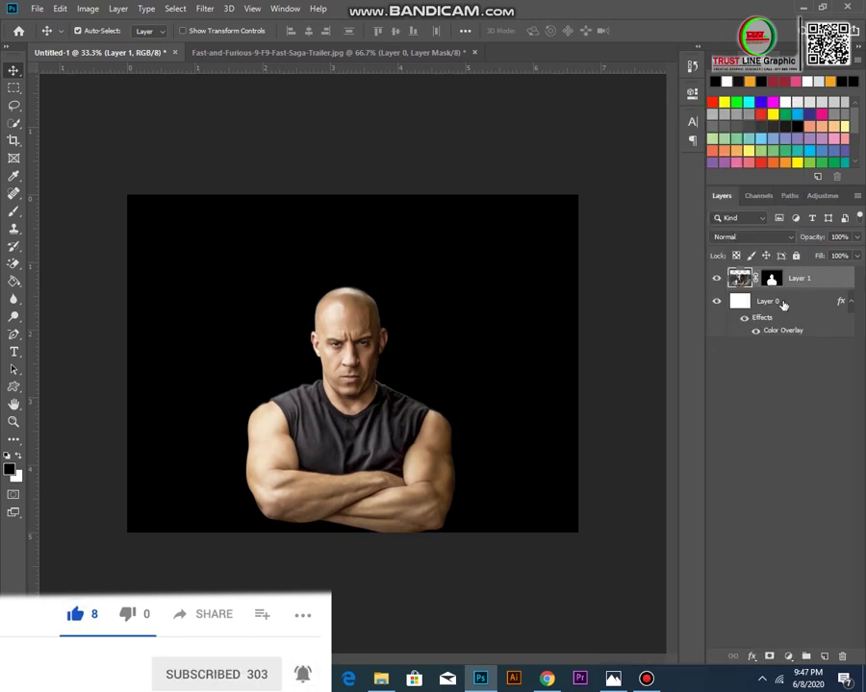
{"action": "left_click", "coordinate": [800, 280]}
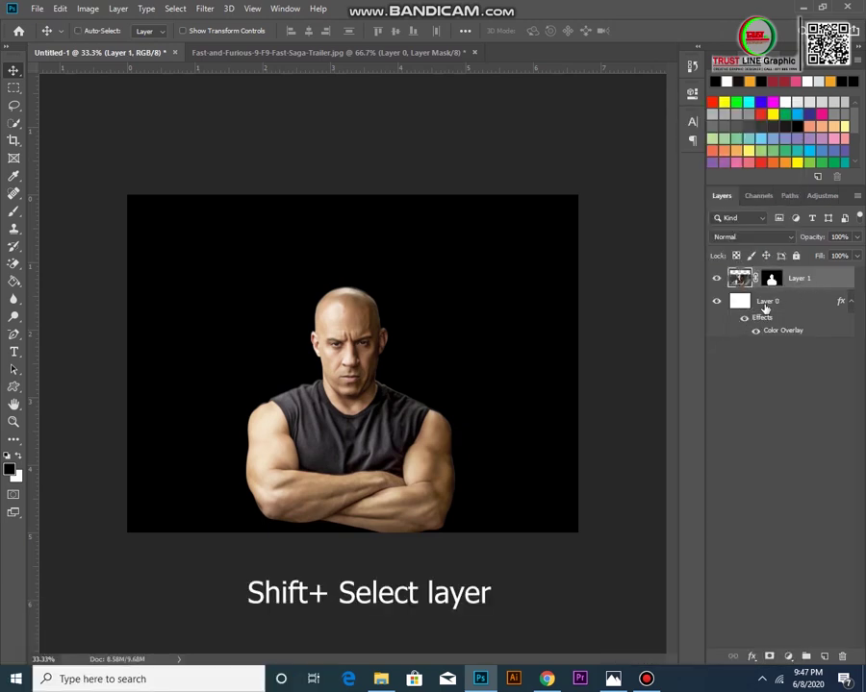
{"action": "left_click", "coordinate": [767, 303], "text": "shift"}
{"action": "right_click", "coordinate": [792, 285]}
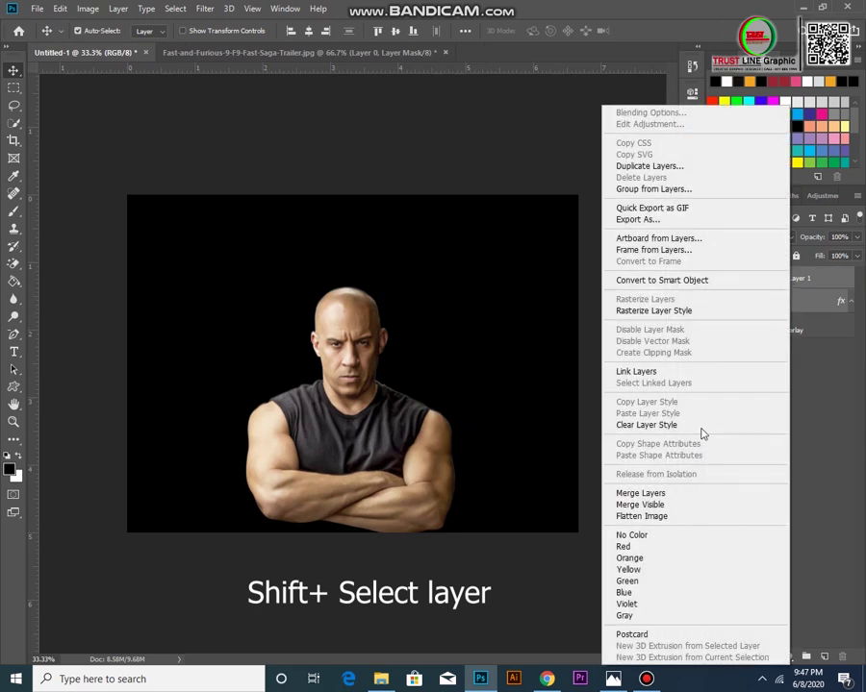
Merge the man and black background into Layer 1 and duplicate it as Layer 1 copy.
{"action": "left_click", "coordinate": [667, 494]}
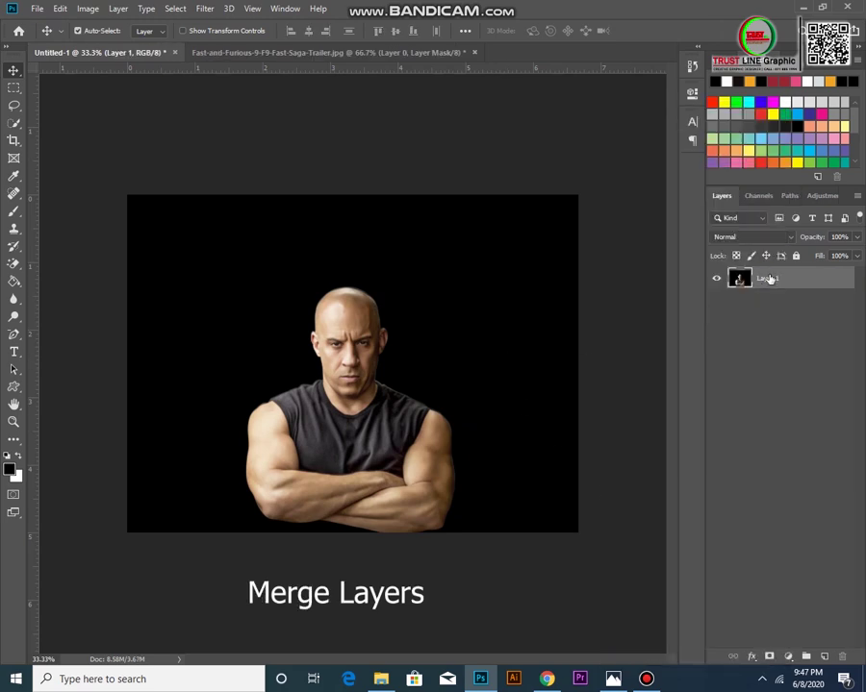
{"action": "key", "text": "ctrl+j"}
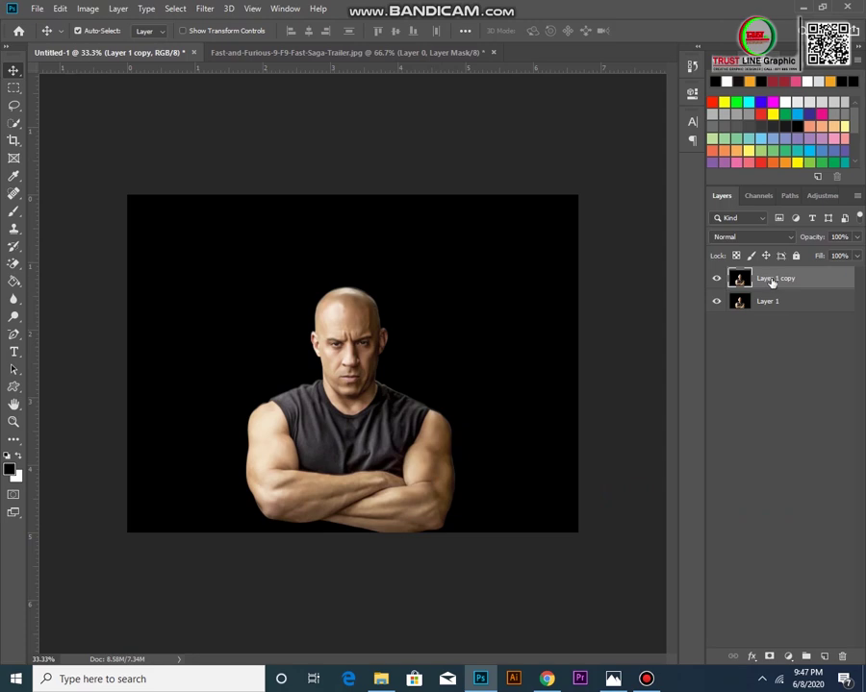
{"action": "left_click", "coordinate": [88, 8]}
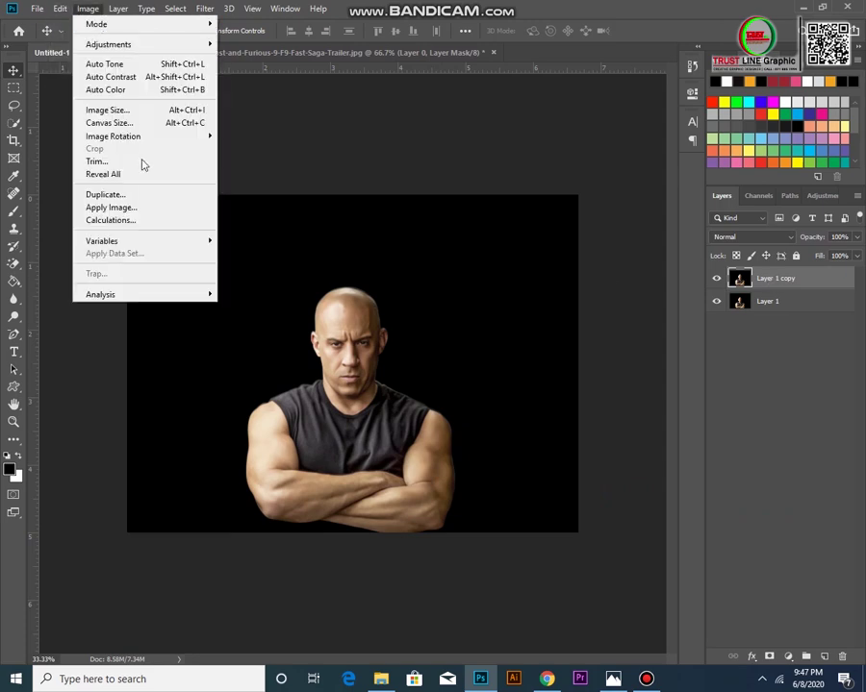
{"action": "mouse_move", "coordinate": [108, 44]}
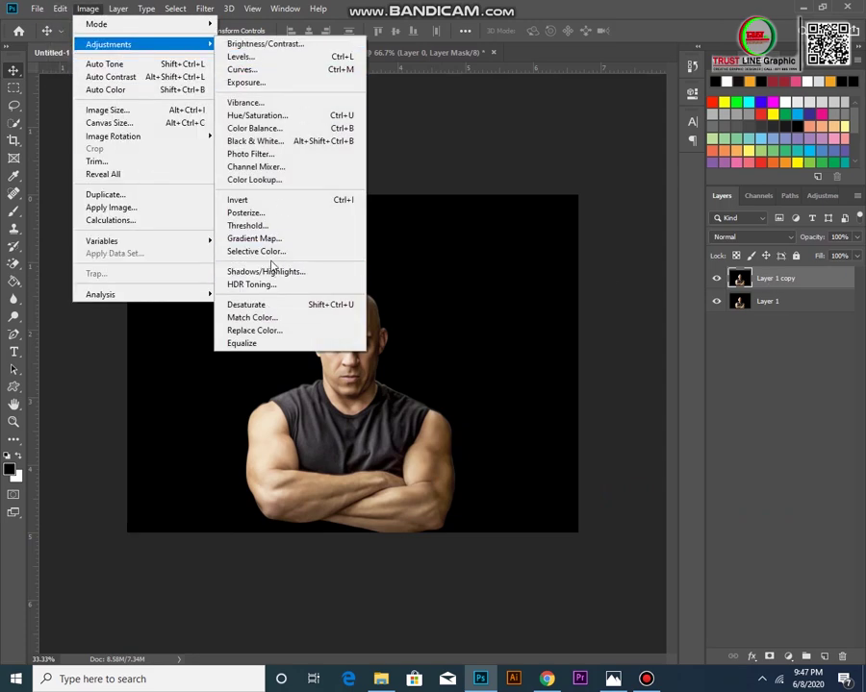
{"action": "left_click", "coordinate": [270, 271]}
Apply Shadows/Highlights to the copy with Shadows 27 and Highlights 0.
{"action": "left_click_drag", "start_coordinate": [633, 368], "coordinate": [601, 370]}
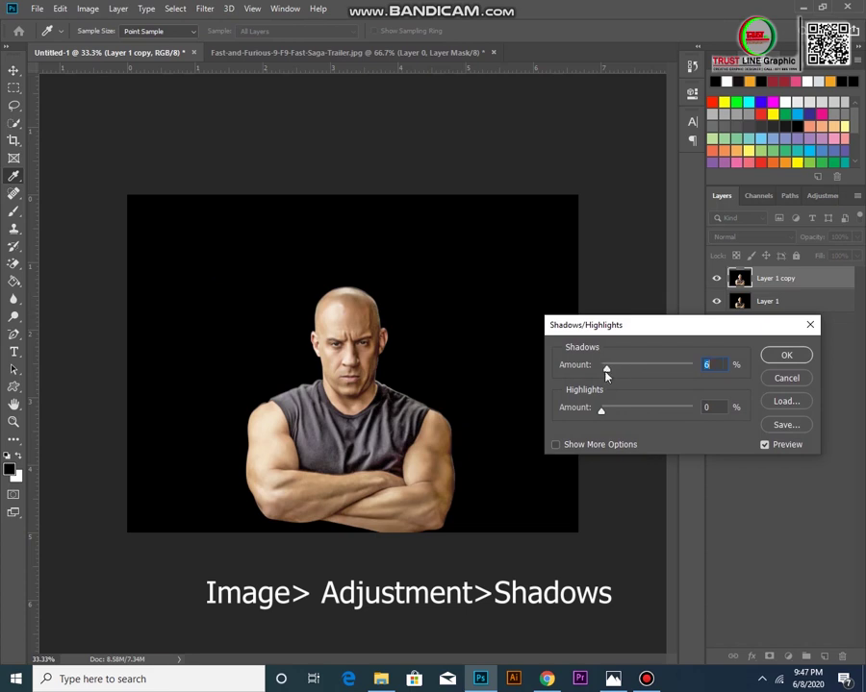
{"action": "mouse_move", "coordinate": [682, 376]}
{"action": "left_mouse_down"}
{"action": "mouse_move", "coordinate": [693, 370]}
{"action": "mouse_move", "coordinate": [620, 380]}
{"action": "mouse_move", "coordinate": [638, 364]}
{"action": "mouse_move", "coordinate": [648, 374]}
{"action": "left_mouse_up"}
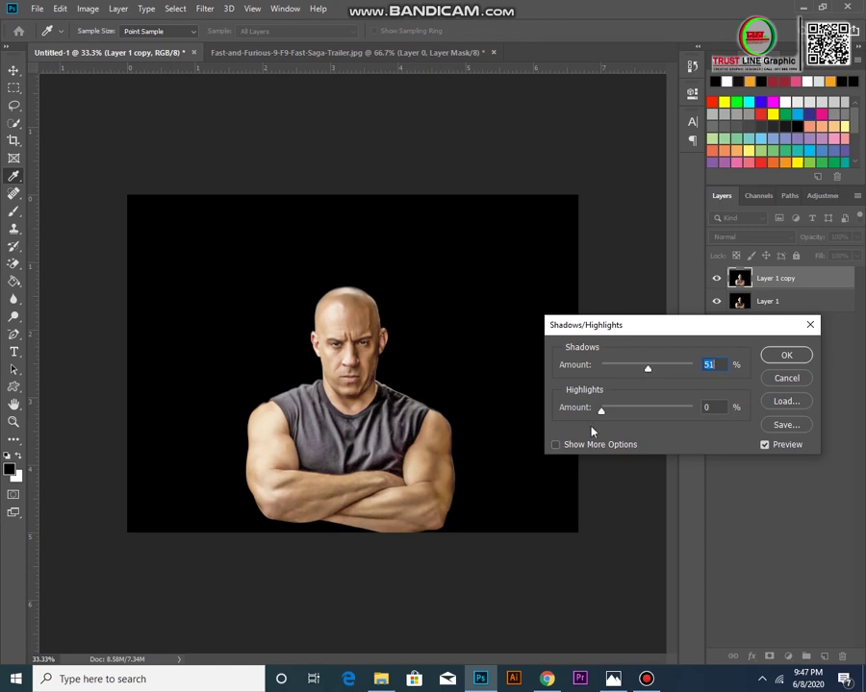
{"action": "left_click_drag", "start_coordinate": [600, 411], "coordinate": [632, 415]}
{"action": "mouse_move", "coordinate": [691, 415]}
{"action": "left_mouse_down"}
{"action": "mouse_move", "coordinate": [620, 411]}
{"action": "mouse_move", "coordinate": [679, 414]}
{"action": "left_mouse_up"}
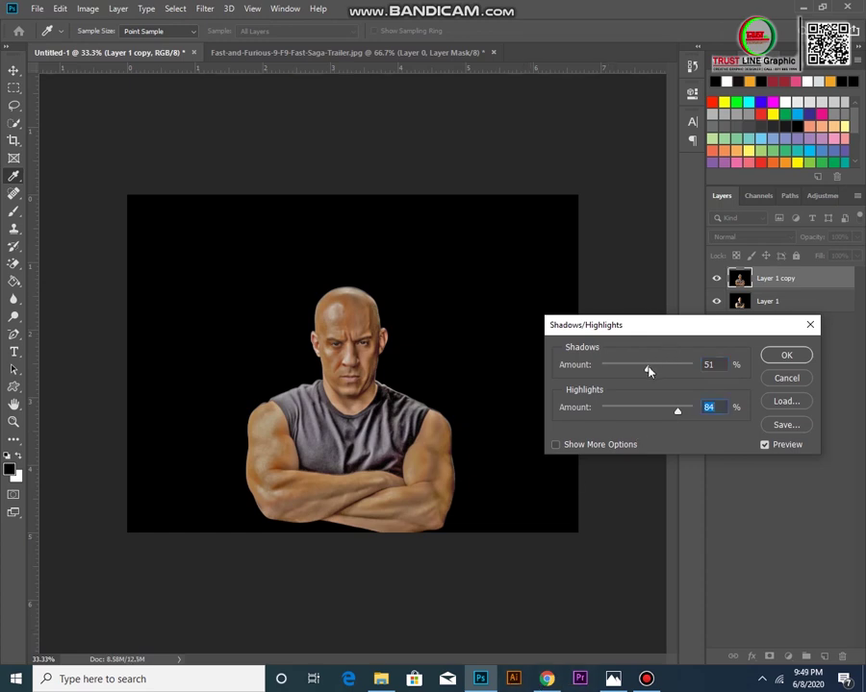
{"action": "mouse_move", "coordinate": [639, 373]}
{"action": "left_mouse_down"}
{"action": "mouse_move", "coordinate": [622, 368]}
{"action": "mouse_move", "coordinate": [615, 377]}
{"action": "mouse_move", "coordinate": [628, 377]}
{"action": "left_mouse_up"}
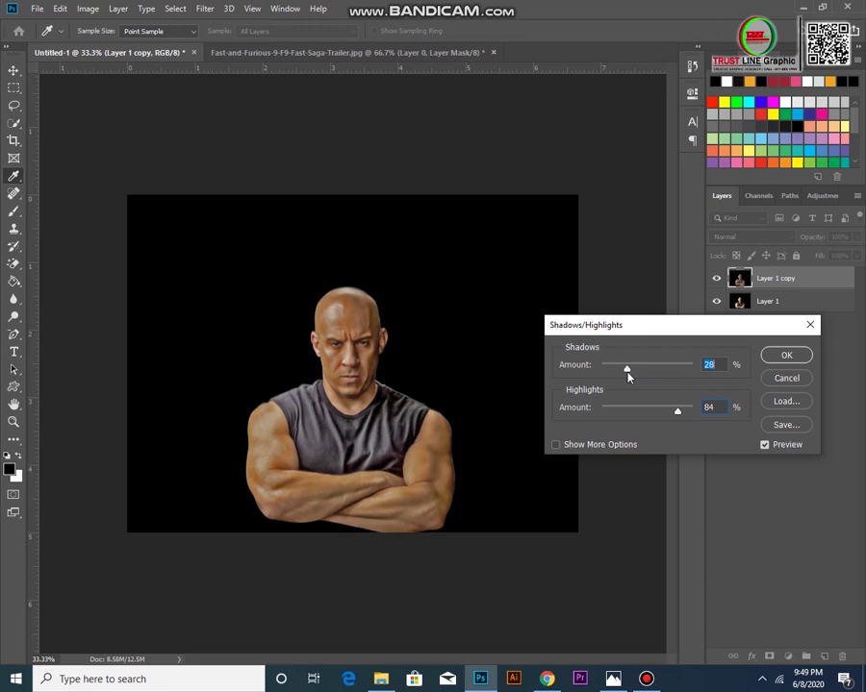
{"action": "left_click_drag", "start_coordinate": [672, 413], "coordinate": [669, 414]}
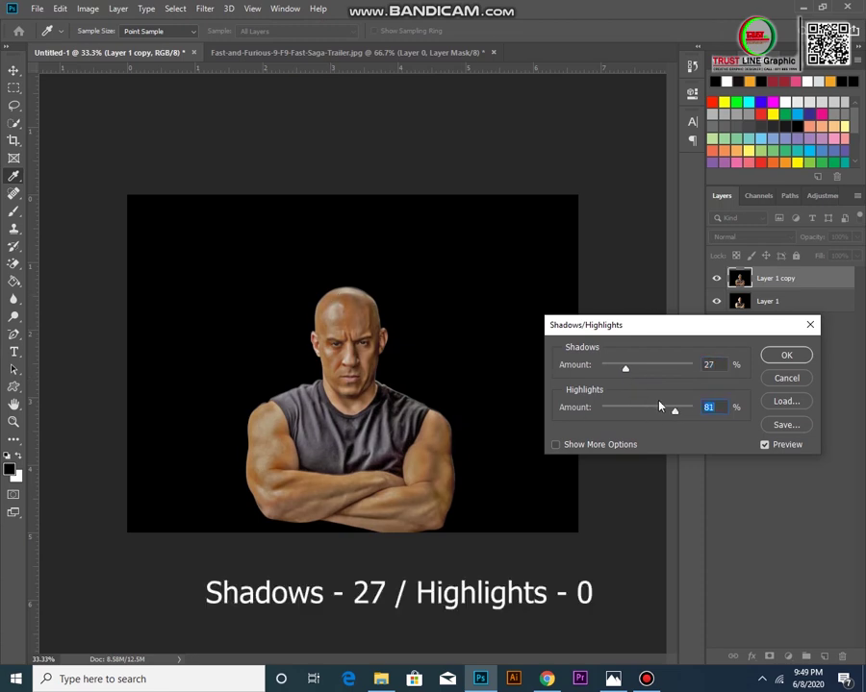
{"action": "mouse_move", "coordinate": [672, 414]}
{"action": "left_mouse_down"}
{"action": "mouse_move", "coordinate": [640, 411]}
{"action": "mouse_move", "coordinate": [582, 425]}
{"action": "left_mouse_up"}
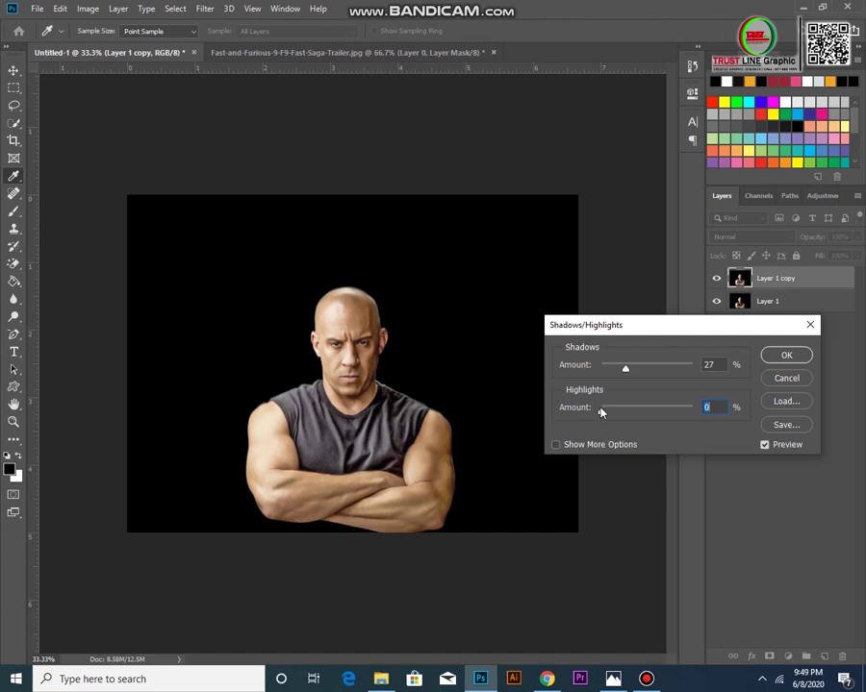
{"action": "mouse_move", "coordinate": [610, 415]}
{"action": "left_mouse_down"}
{"action": "mouse_move", "coordinate": [615, 410]}
{"action": "mouse_move", "coordinate": [589, 417]}
{"action": "left_mouse_up"}
{"action": "left_click", "coordinate": [781, 355]}
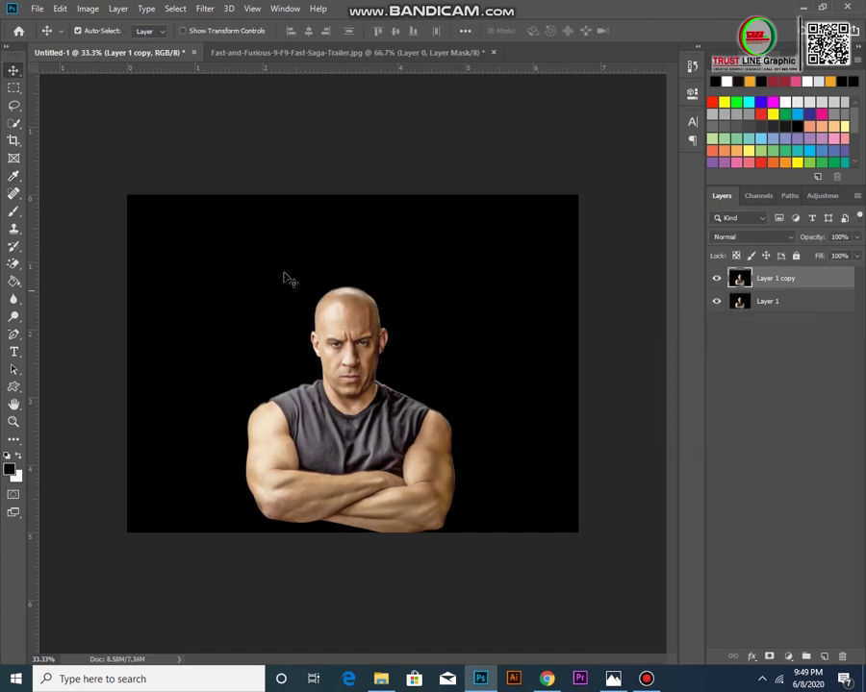
{"action": "left_click", "coordinate": [96, 10]}
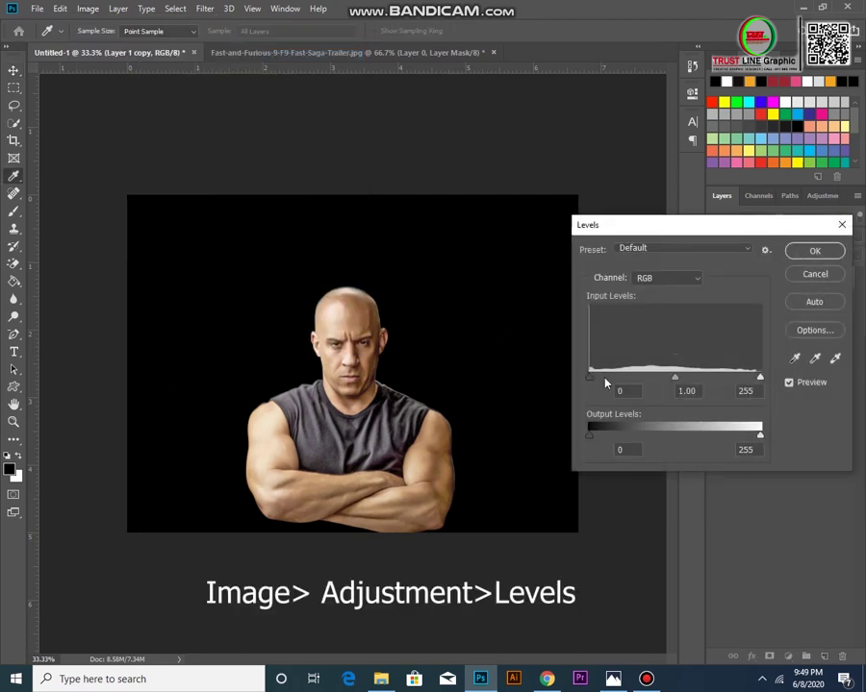
Apply Levels with the black input raised to 5 and white input at 245.
{"action": "left_click", "coordinate": [591, 379]}
{"action": "left_click_drag", "start_coordinate": [758, 383], "coordinate": [731, 382]}
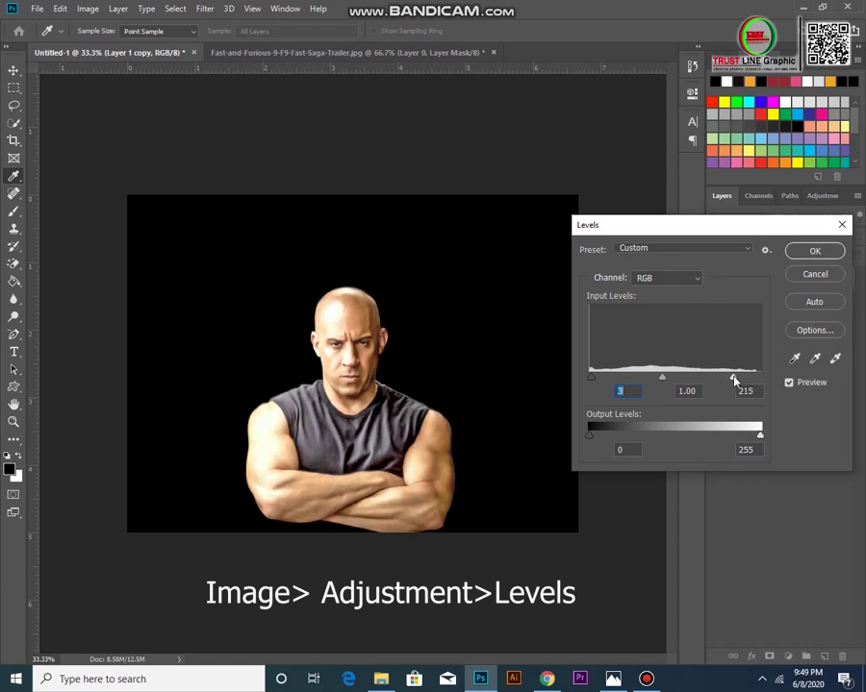
{"action": "left_click_drag", "start_coordinate": [731, 382], "coordinate": [738, 381]}
{"action": "left_click_drag", "start_coordinate": [588, 383], "coordinate": [593, 381]}
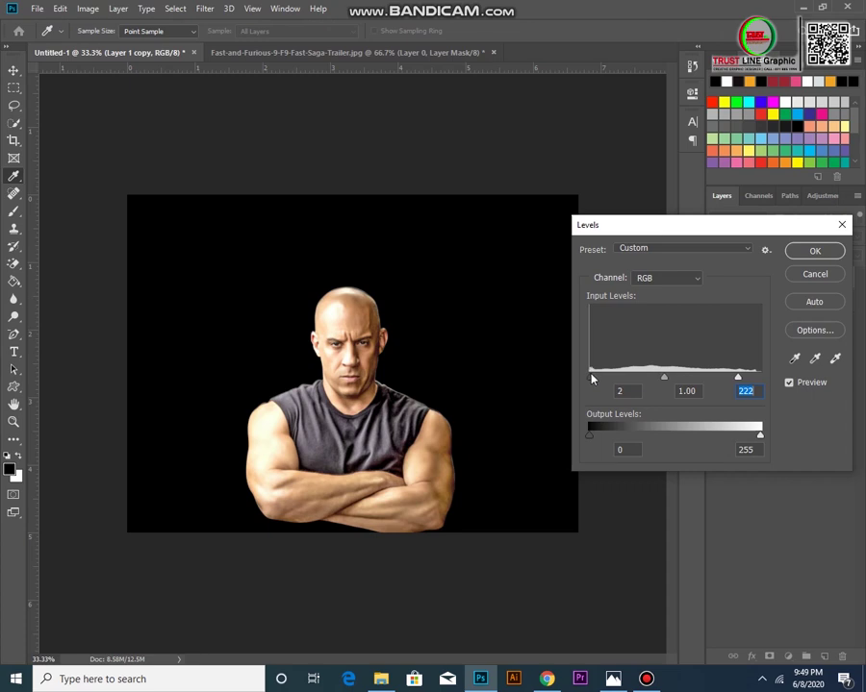
{"action": "left_click", "coordinate": [592, 379]}
{"action": "left_click_drag", "start_coordinate": [738, 379], "coordinate": [754, 379]}
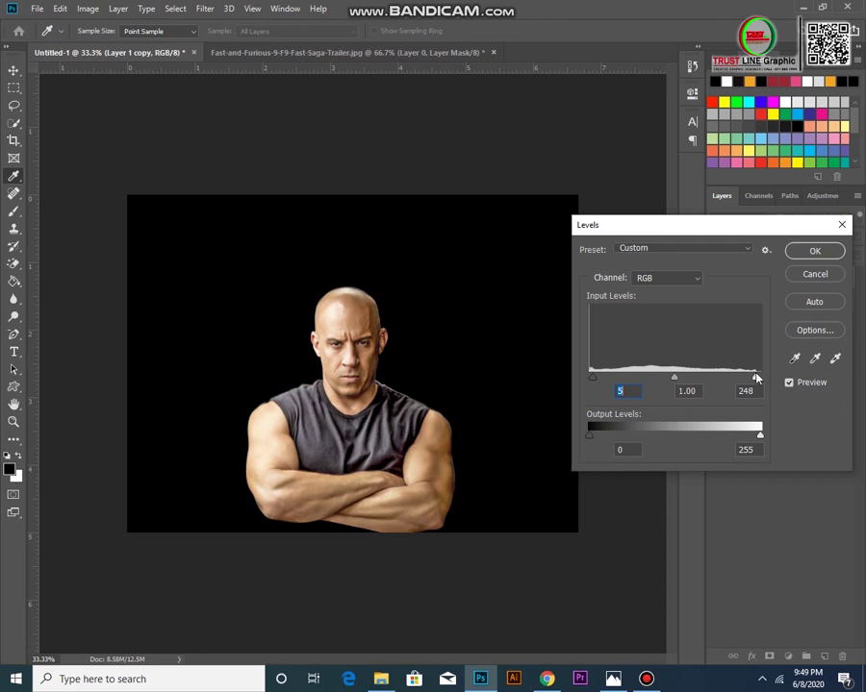
{"action": "left_click", "coordinate": [814, 250]}
Apply a second Levels pass, pulling the white point in slightly to brighten highlights.
{"action": "key", "text": "v"}
{"action": "left_click", "coordinate": [89, 10]}
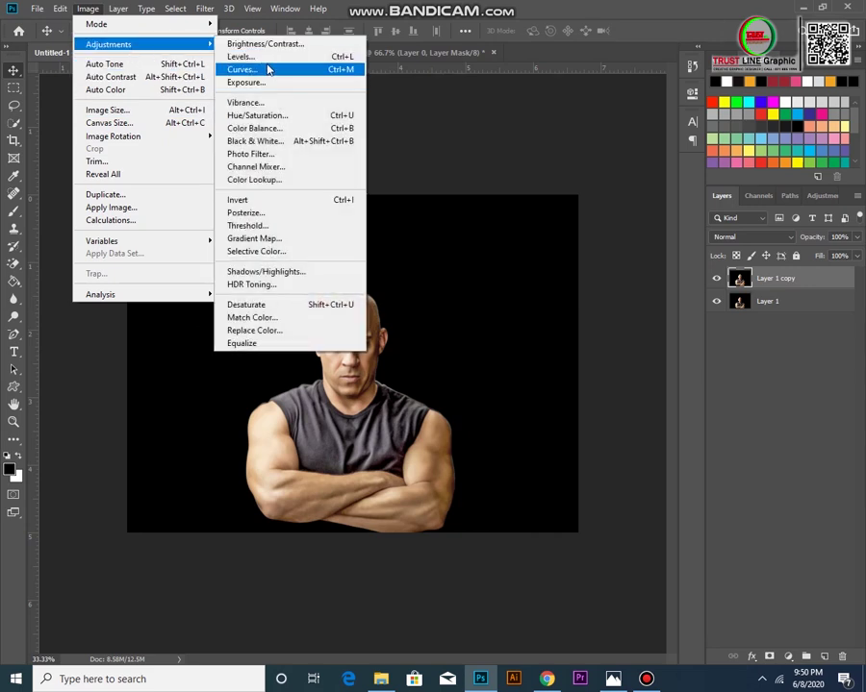
{"action": "mouse_move", "coordinate": [108, 44]}
{"action": "left_click", "coordinate": [265, 55]}
{"action": "mouse_move", "coordinate": [758, 385]}
{"action": "left_mouse_down"}
{"action": "mouse_move", "coordinate": [759, 377]}
{"action": "mouse_move", "coordinate": [743, 380]}
{"action": "left_mouse_up"}
{"action": "left_click", "coordinate": [813, 251]}
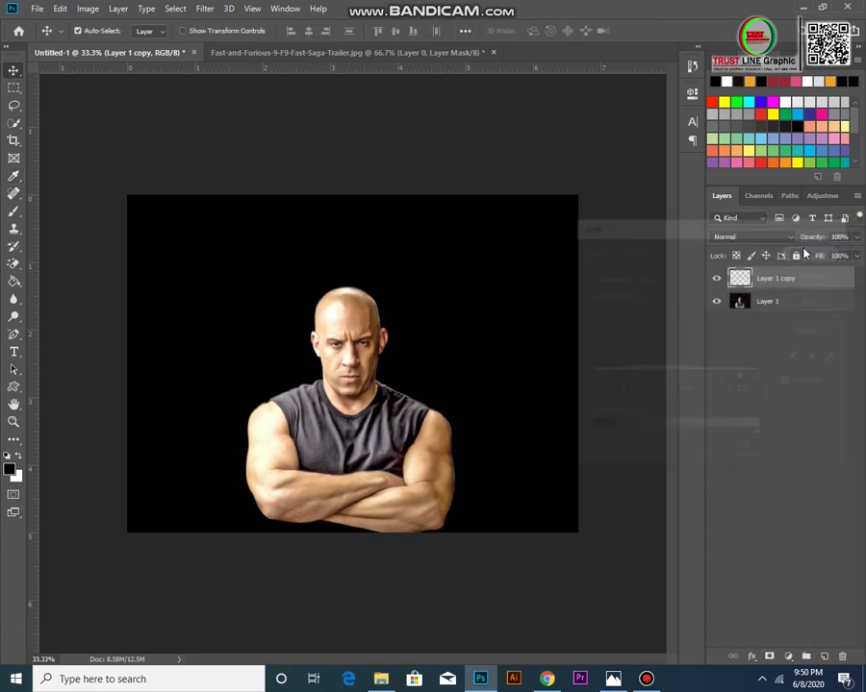
Duplicate the portrait layer and apply a High Pass filter with 2.0 radius.
{"action": "key", "text": "ctrl+j"}
{"action": "left_click", "coordinate": [205, 8]}
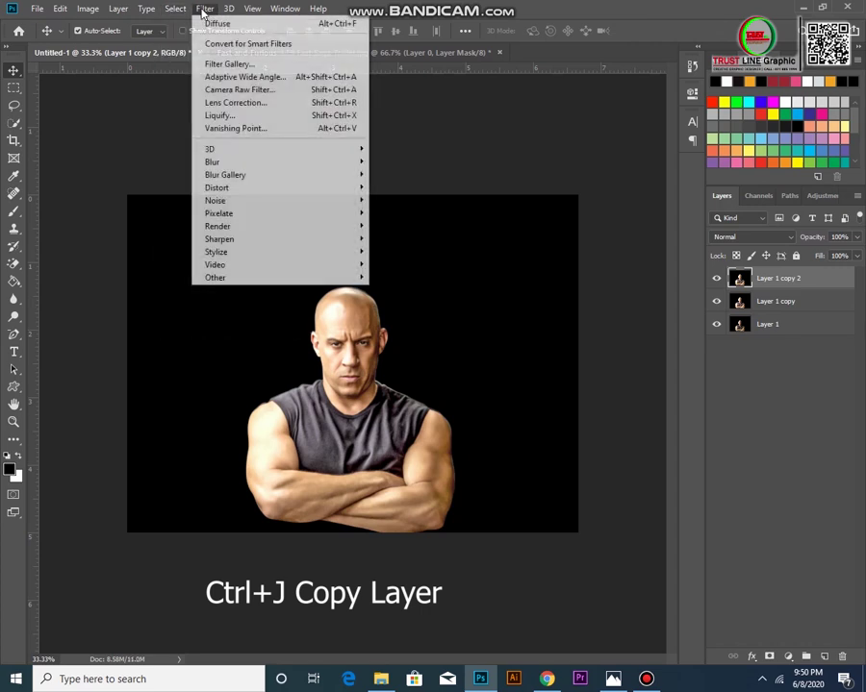
{"action": "mouse_move", "coordinate": [215, 277]}
{"action": "left_click", "coordinate": [398, 289]}
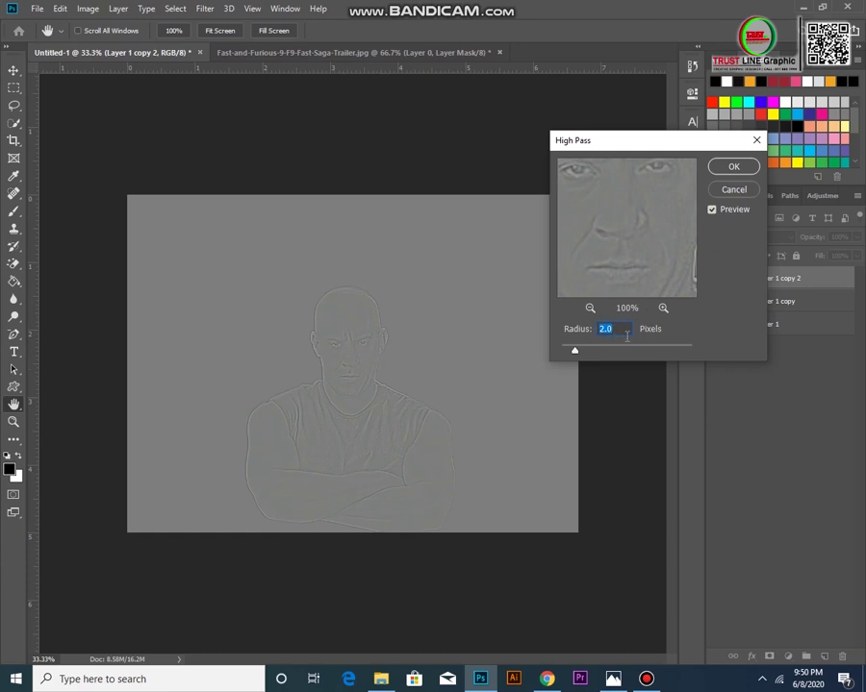
{"action": "mouse_move", "coordinate": [601, 354]}
{"action": "left_mouse_down"}
{"action": "mouse_move", "coordinate": [613, 354]}
{"action": "mouse_move", "coordinate": [577, 356]}
{"action": "left_mouse_up"}
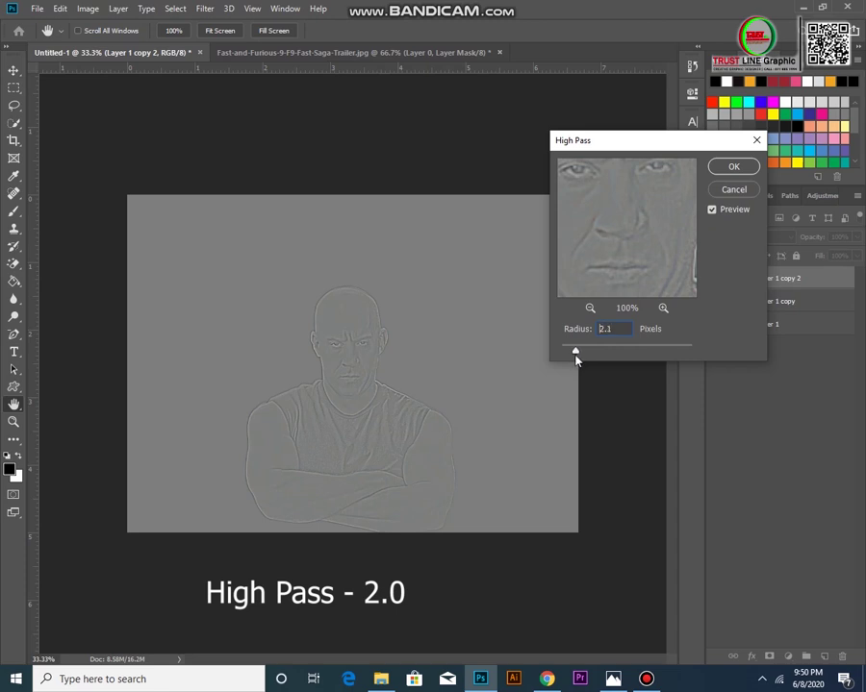
{"action": "left_click", "coordinate": [731, 168]}
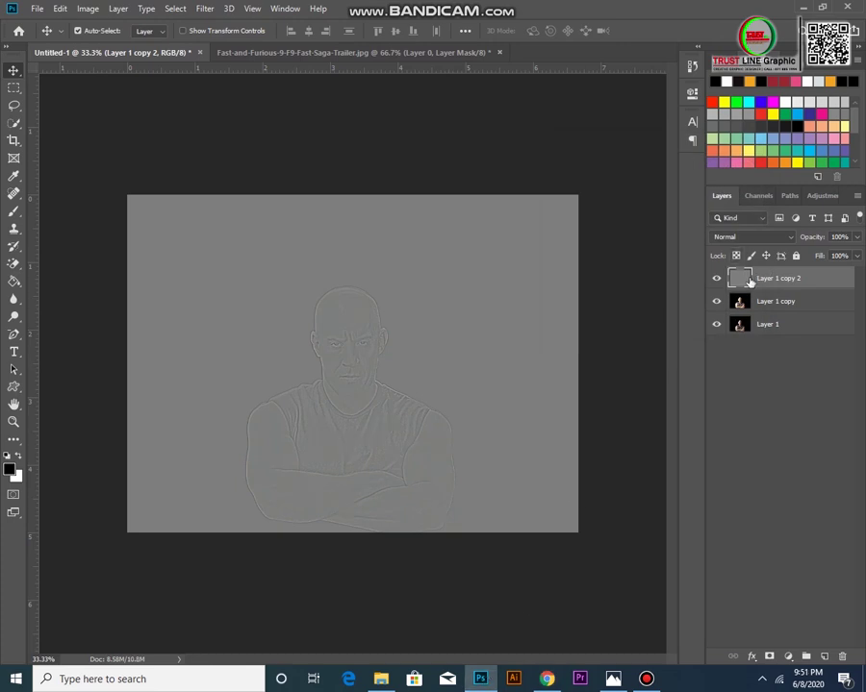
Set the High Pass layer to Overlay and toggle it to compare the detail.
{"action": "left_click", "coordinate": [746, 237]}
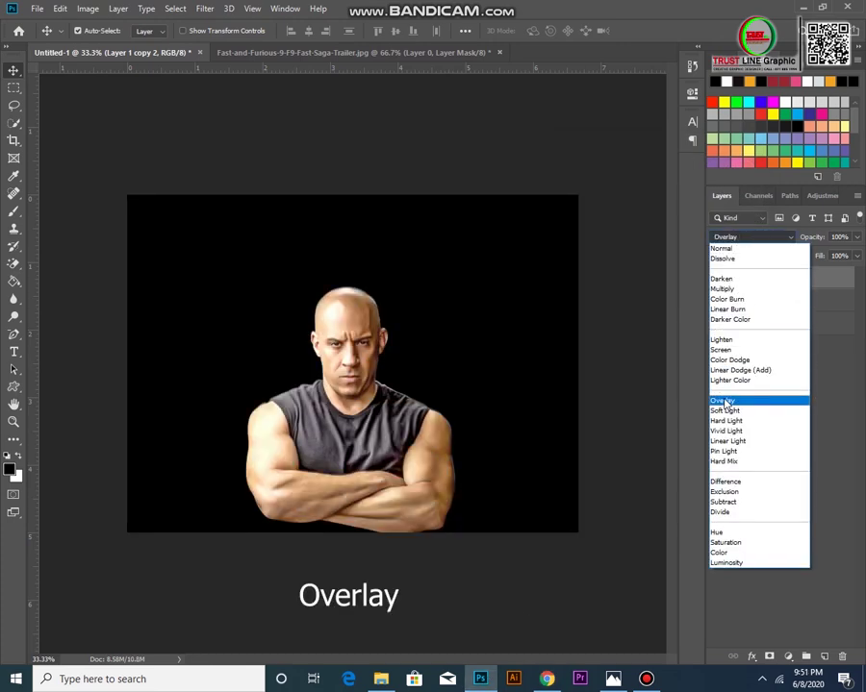
{"action": "left_click", "coordinate": [725, 403]}
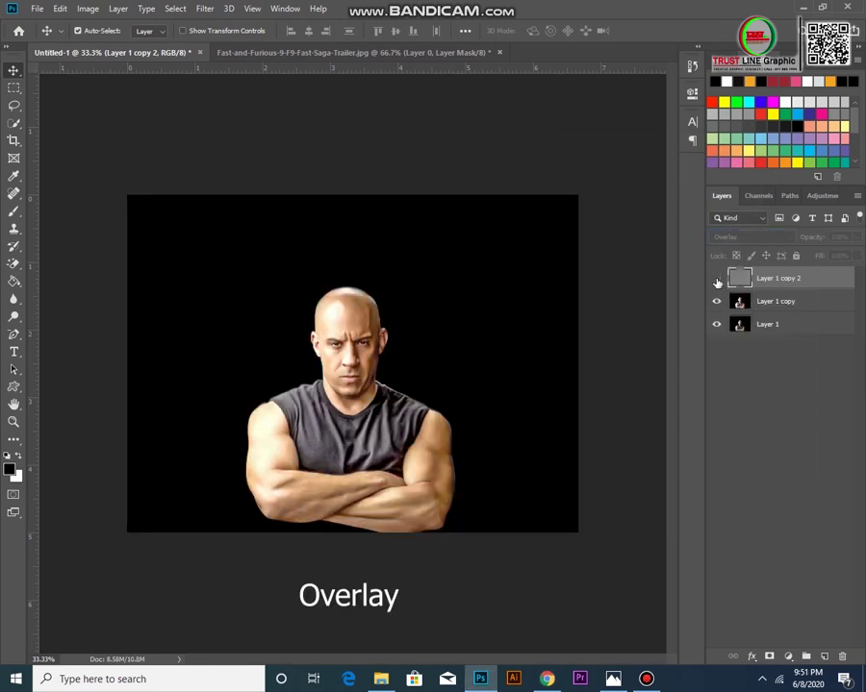
{"action": "left_click", "coordinate": [716, 279]}
{"action": "key", "text": "ctrl+plus"}
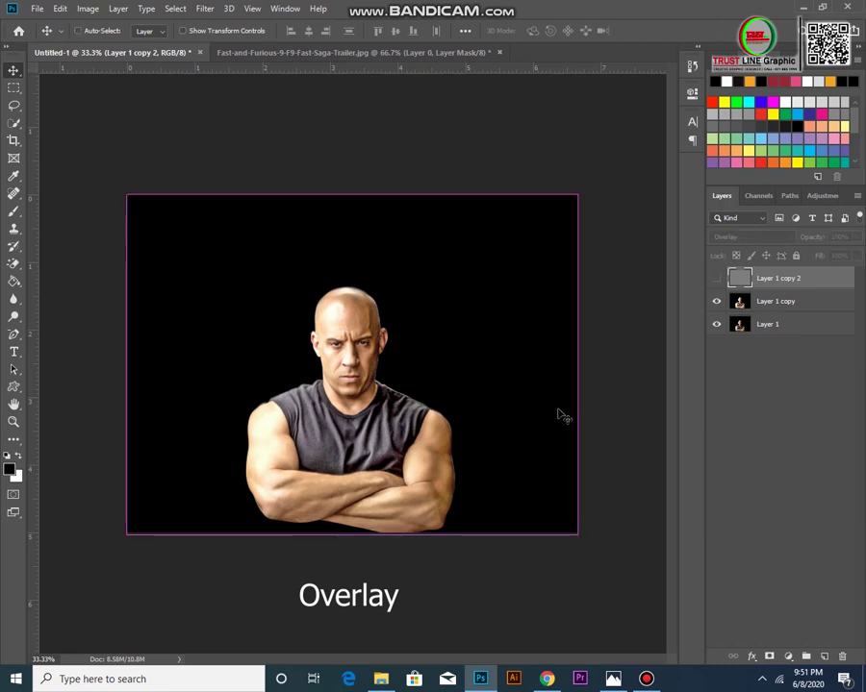
{"action": "key", "text": "ctrl+plus"}
{"action": "key", "text": "ctrl+plus"}
{"action": "key", "text": "ctrl+plus"}
{"action": "key", "text": "ctrl+plus"}
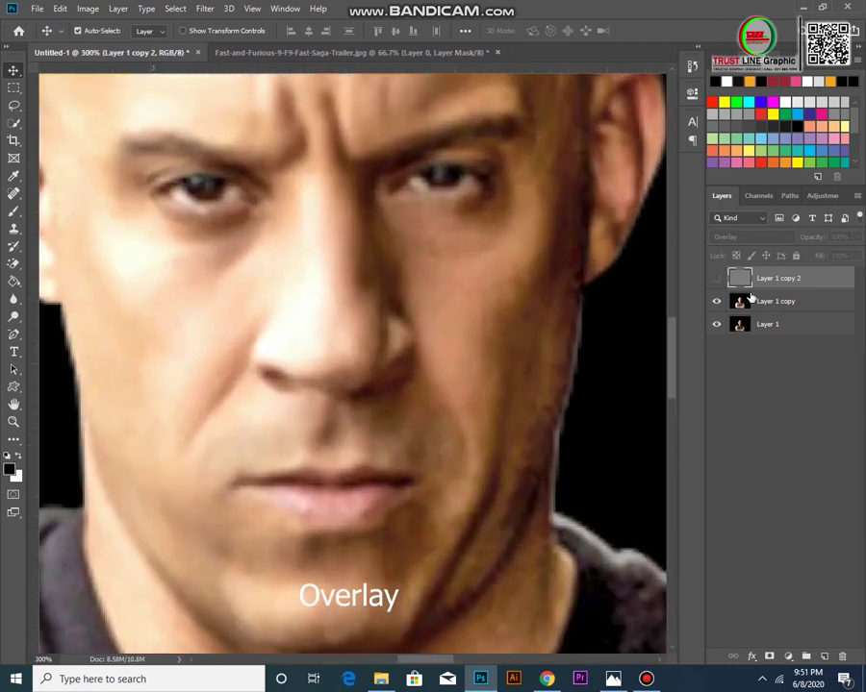
{"action": "left_click", "coordinate": [715, 279]}
{"action": "key", "text": "ctrl+0"}
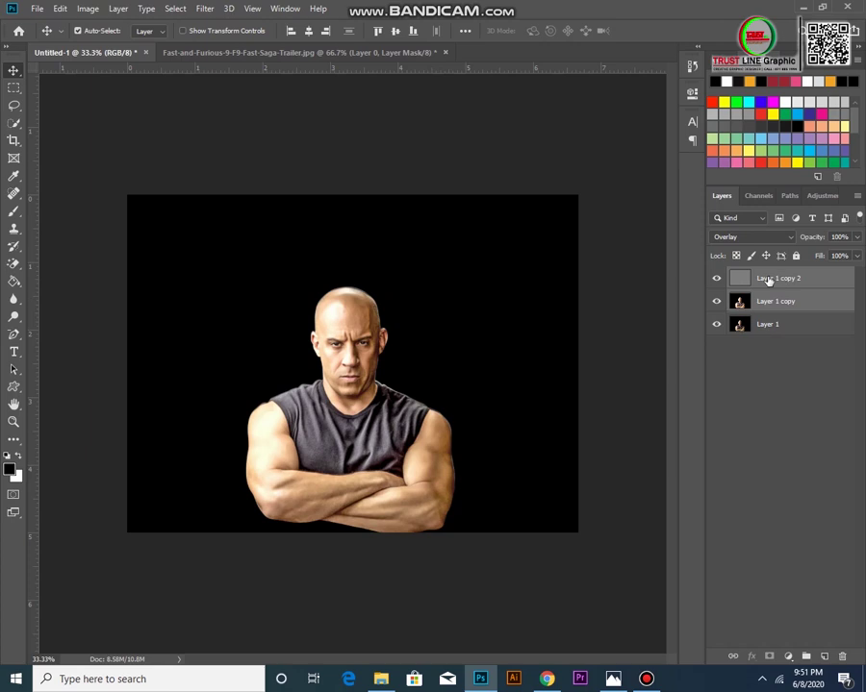
Select the High Pass layer together with Layer 1 copy for merging.
{"action": "scroll", "coordinate": [430, 407], "scroll_direction": "up", "scroll_amount": 5}
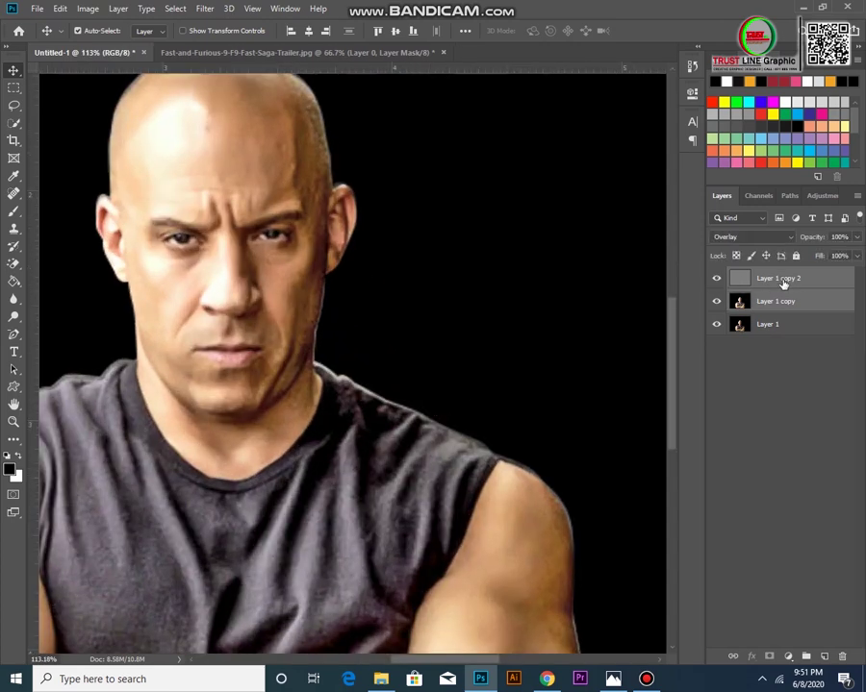
{"action": "left_click", "coordinate": [780, 281]}
{"action": "left_click", "coordinate": [779, 302], "text": "shift"}
{"action": "right_click", "coordinate": [779, 302]}
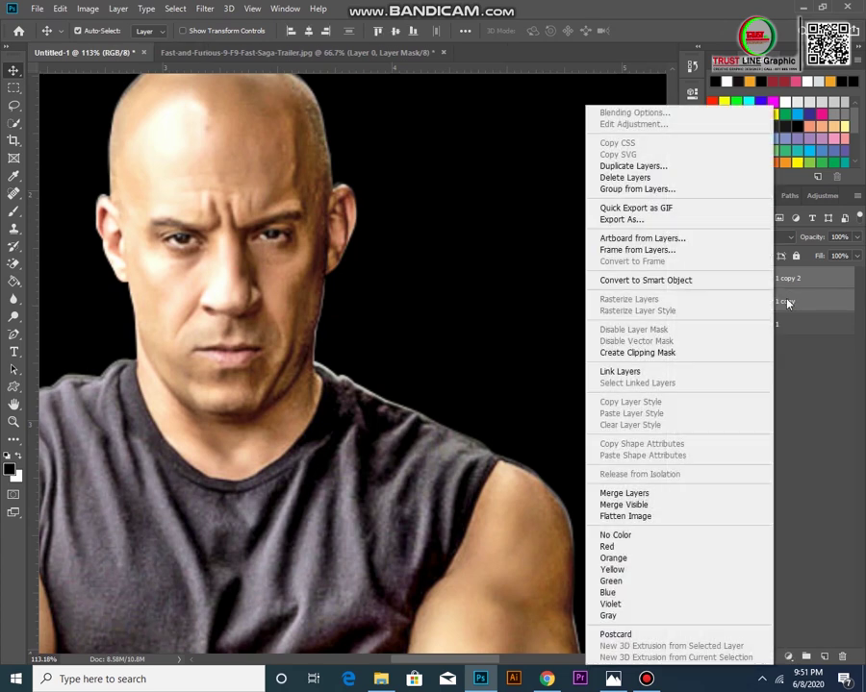
Merge the two copy layers, then apply Unsharp Mask at 134% amount, 2.0 px radius.
{"action": "left_click", "coordinate": [625, 495]}
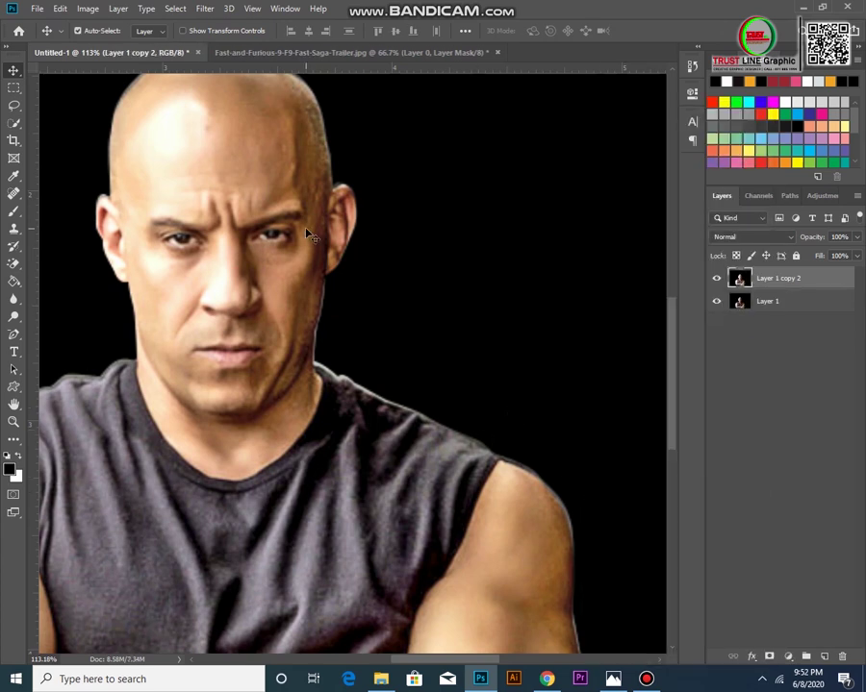
{"action": "left_click", "coordinate": [203, 8]}
{"action": "mouse_move", "coordinate": [219, 238]}
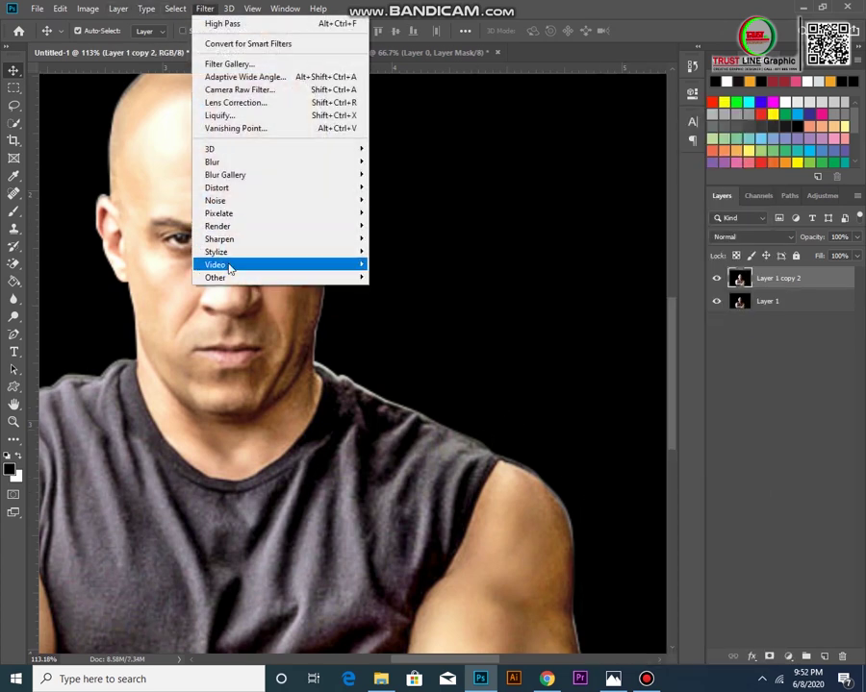
{"action": "left_click", "coordinate": [398, 302]}
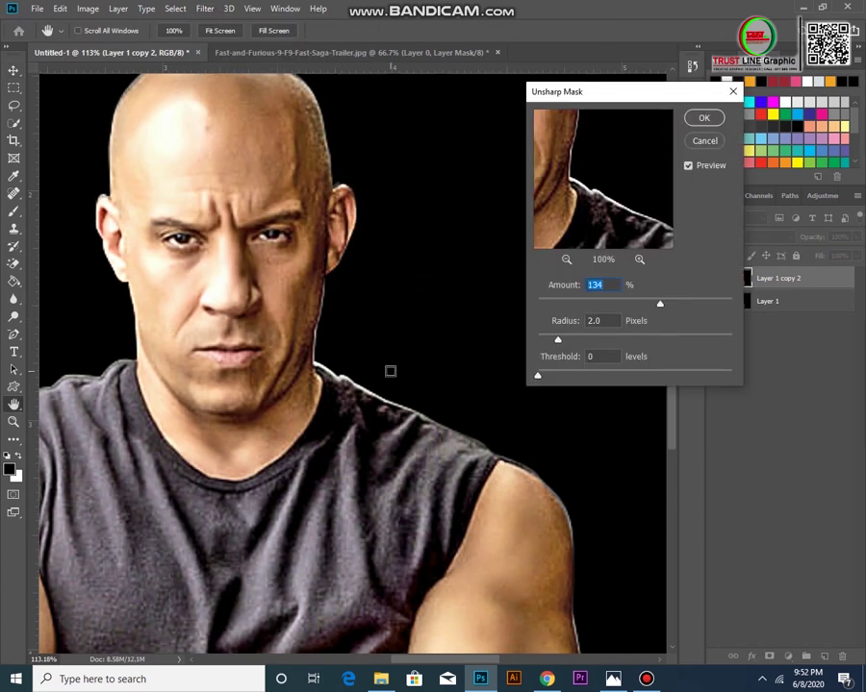
{"action": "key", "text": "ctrl+minus"}
{"action": "key", "text": "ctrl+minus"}
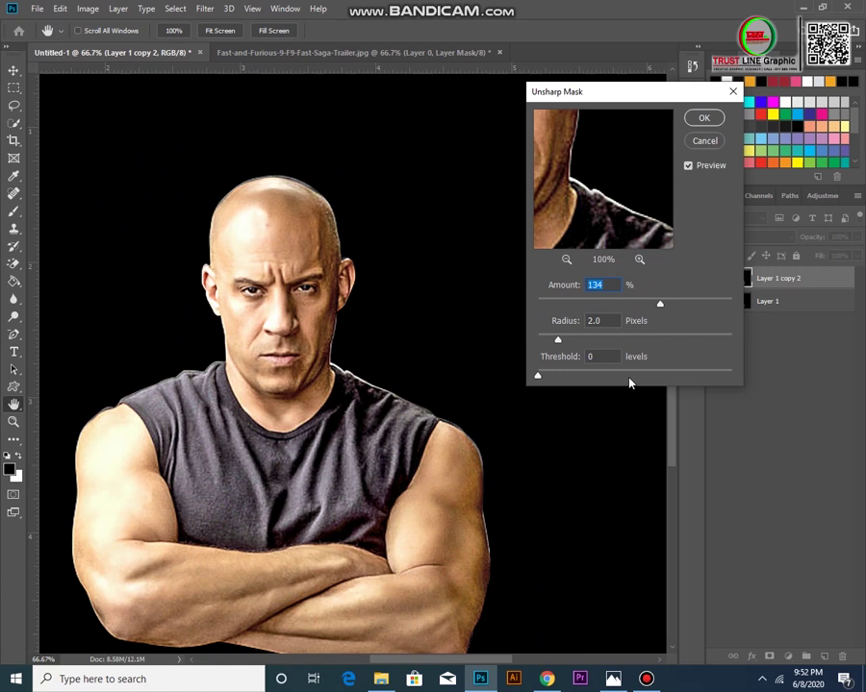
{"action": "left_click_drag", "start_coordinate": [660, 306], "coordinate": [648, 306]}
{"action": "mouse_move", "coordinate": [652, 306]}
{"action": "left_mouse_down"}
{"action": "mouse_move", "coordinate": [690, 306]}
{"action": "mouse_move", "coordinate": [572, 306]}
{"action": "mouse_move", "coordinate": [515, 317]}
{"action": "mouse_move", "coordinate": [749, 308]}
{"action": "left_mouse_up"}
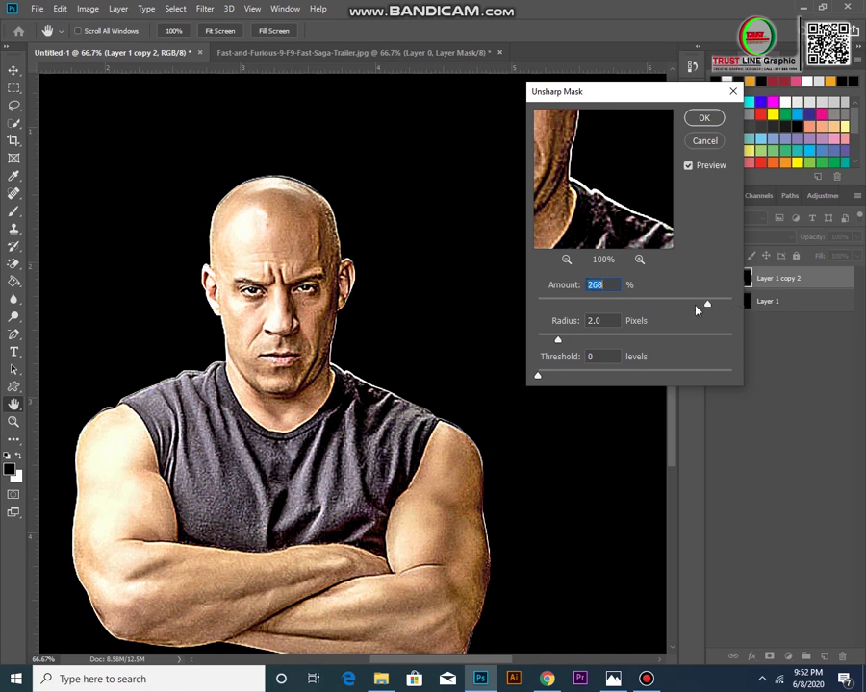
{"action": "left_click_drag", "start_coordinate": [654, 306], "coordinate": [660, 306]}
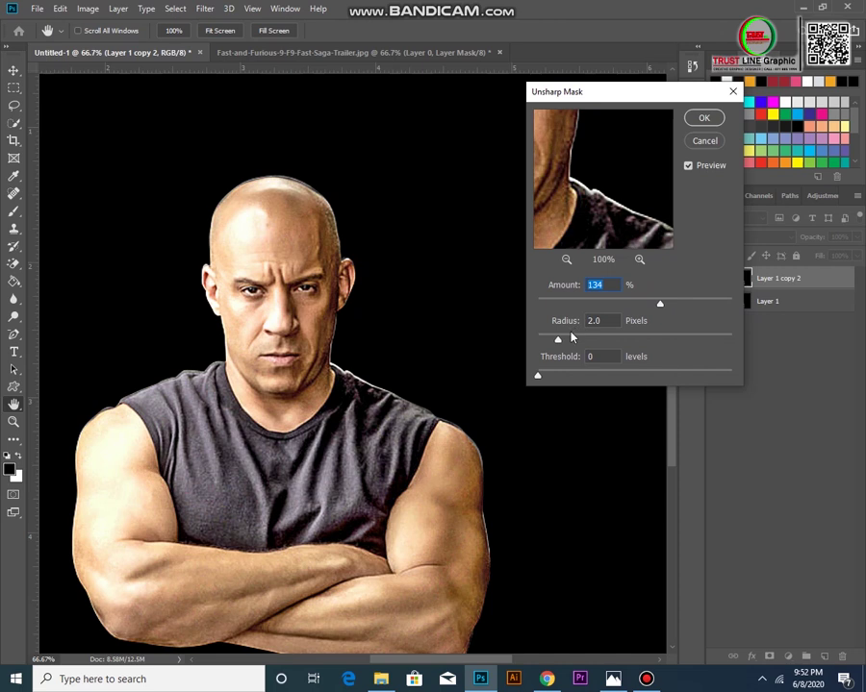
{"action": "mouse_move", "coordinate": [608, 341]}
{"action": "left_mouse_down"}
{"action": "mouse_move", "coordinate": [735, 348]}
{"action": "mouse_move", "coordinate": [558, 348]}
{"action": "left_mouse_up"}
{"action": "left_click", "coordinate": [707, 122]}
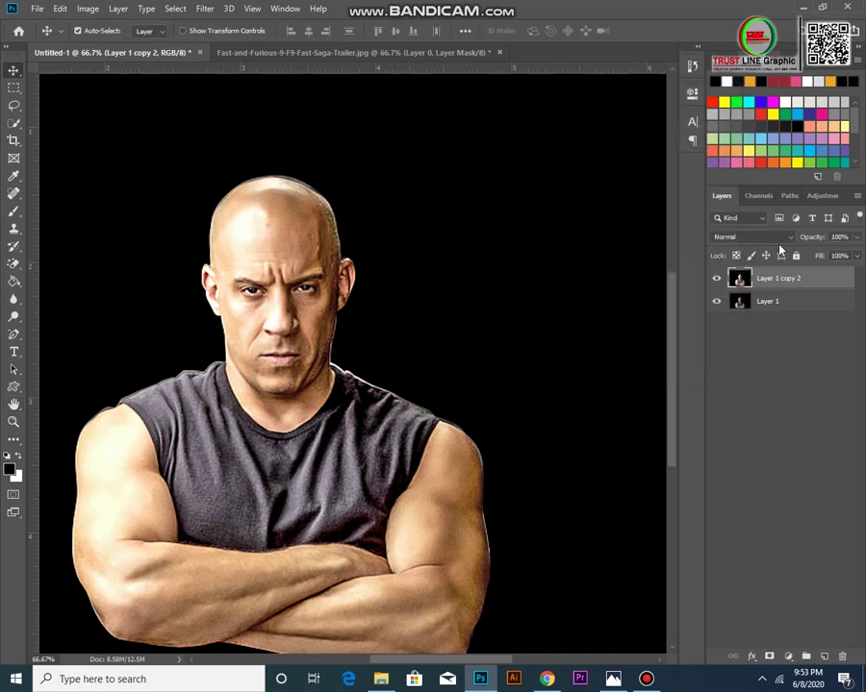
Apply the Diffuse filter in Anisotropic mode and inspect the result.
{"action": "left_click", "coordinate": [204, 9]}
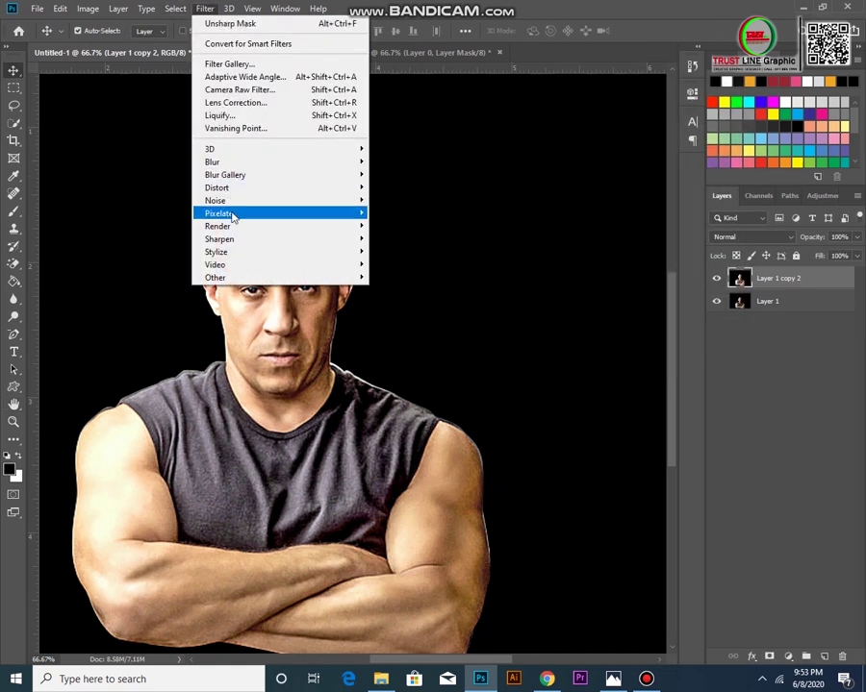
{"action": "mouse_move", "coordinate": [279, 226]}
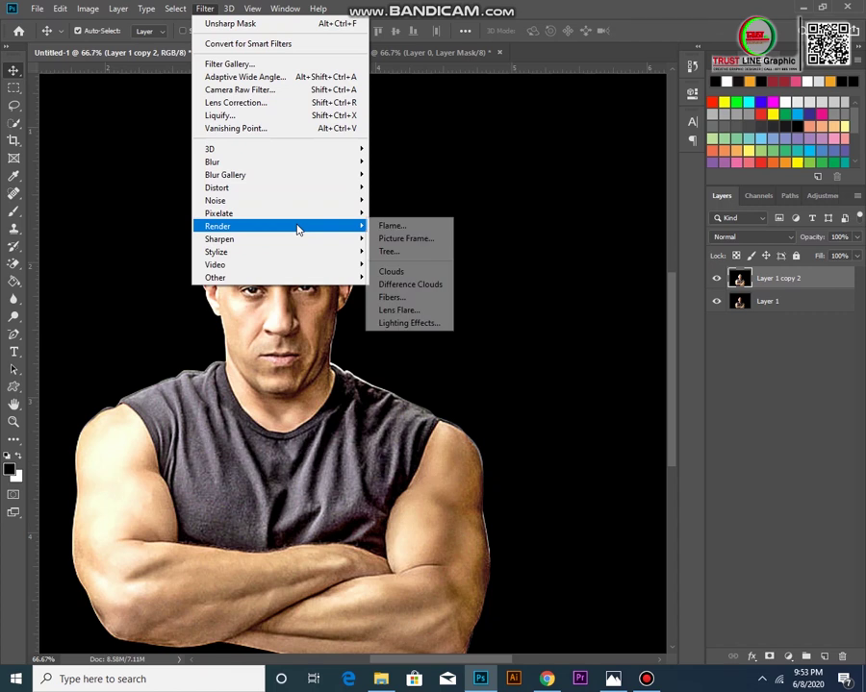
{"action": "mouse_move", "coordinate": [216, 252]}
{"action": "left_click", "coordinate": [390, 251]}
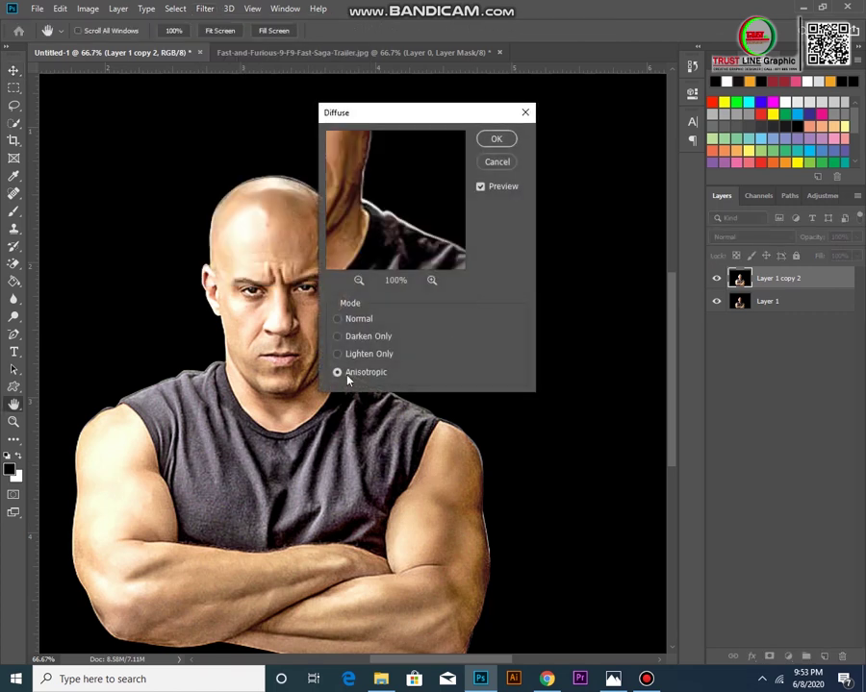
{"action": "left_click", "coordinate": [496, 140]}
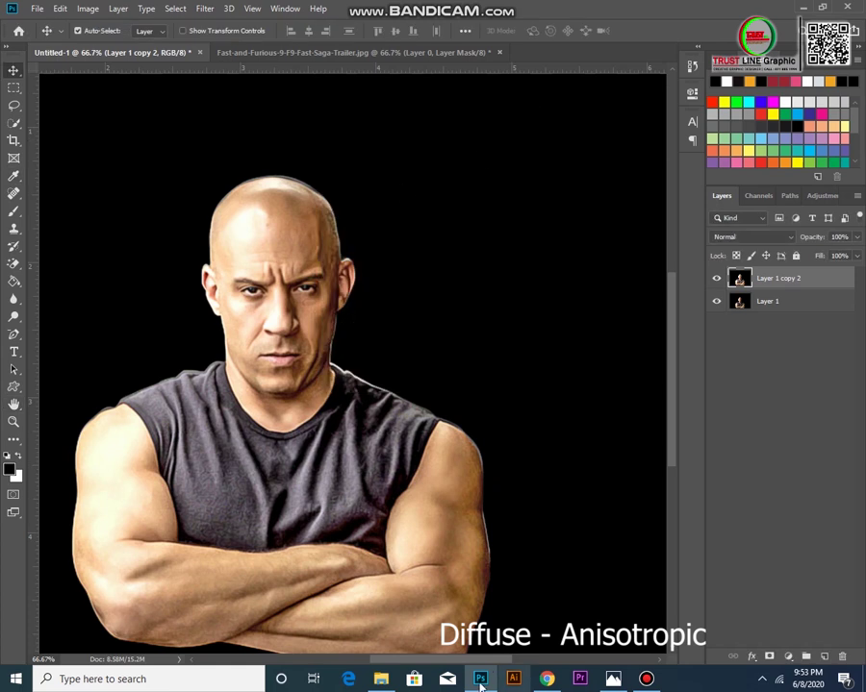
{"action": "scroll", "coordinate": [327, 341], "scroll_direction": "up", "scroll_amount": 3}
{"action": "scroll", "coordinate": [327, 342], "scroll_direction": "up", "scroll_amount": 2}
{"action": "scroll", "coordinate": [327, 342], "scroll_direction": "up", "scroll_amount": 1}
{"action": "scroll", "coordinate": [327, 341], "scroll_direction": "up", "scroll_amount": 1}
{"action": "scroll", "coordinate": [327, 342], "scroll_direction": "down", "scroll_amount": 1}
{"action": "scroll", "coordinate": [327, 341], "scroll_direction": "down", "scroll_amount": 2}
{"action": "scroll", "coordinate": [327, 341], "scroll_direction": "up", "scroll_amount": 3}
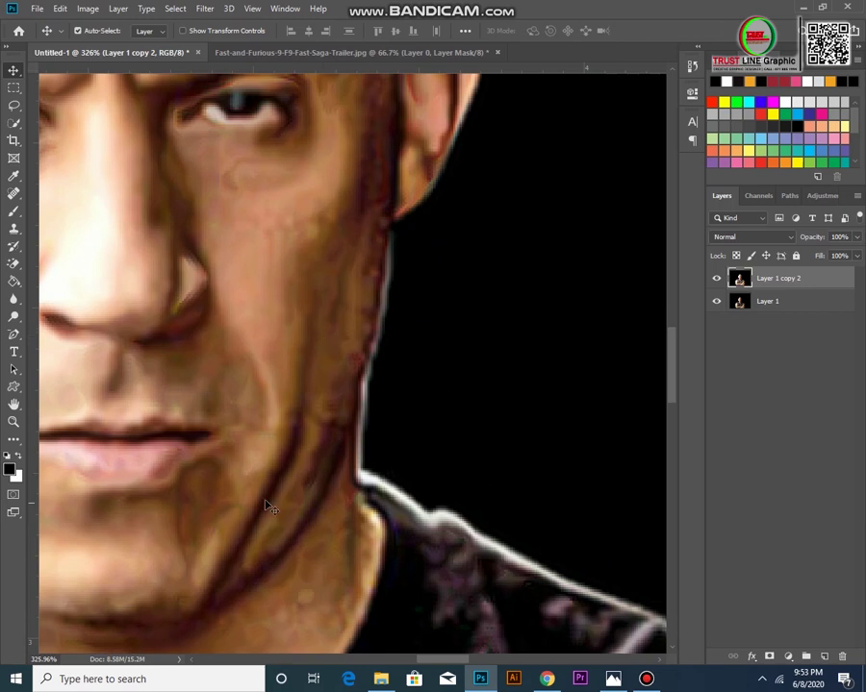
{"action": "scroll", "coordinate": [312, 525], "scroll_direction": "down", "scroll_amount": 1}
{"action": "scroll", "coordinate": [313, 523], "scroll_direction": "down", "scroll_amount": 1}
{"action": "scroll", "coordinate": [313, 521], "scroll_direction": "down", "scroll_amount": 1}
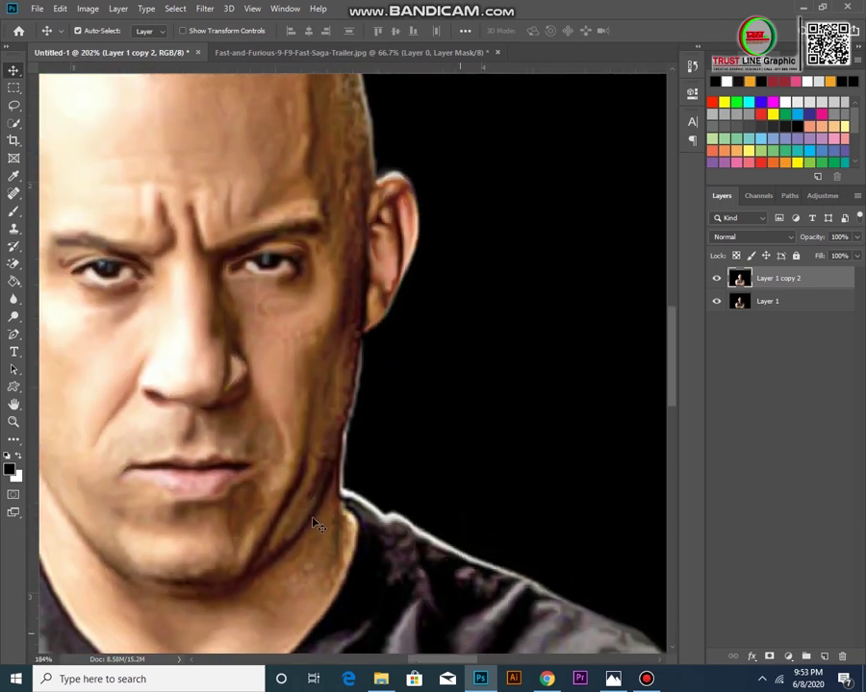
{"action": "scroll", "coordinate": [311, 503], "scroll_direction": "down", "scroll_amount": 1}
{"action": "scroll", "coordinate": [311, 503], "scroll_direction": "up", "scroll_amount": 1}
{"action": "scroll", "coordinate": [308, 286], "scroll_direction": "up", "scroll_amount": 1}
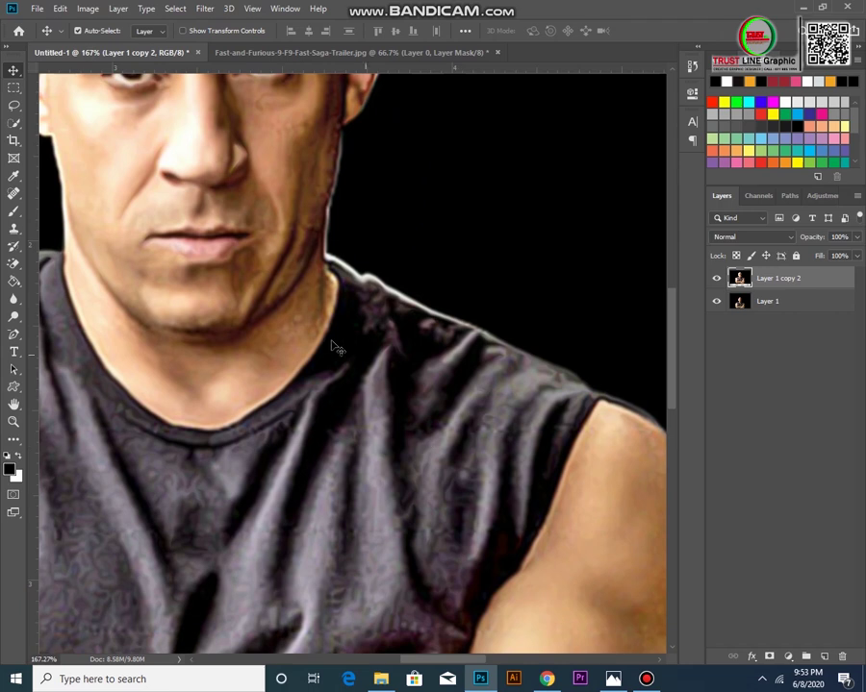
{"action": "scroll", "coordinate": [330, 345], "scroll_direction": "up", "scroll_amount": 1}
{"action": "scroll", "coordinate": [330, 346], "scroll_direction": "up", "scroll_amount": 1}
{"action": "scroll", "coordinate": [277, 275], "scroll_direction": "down", "scroll_amount": 2}
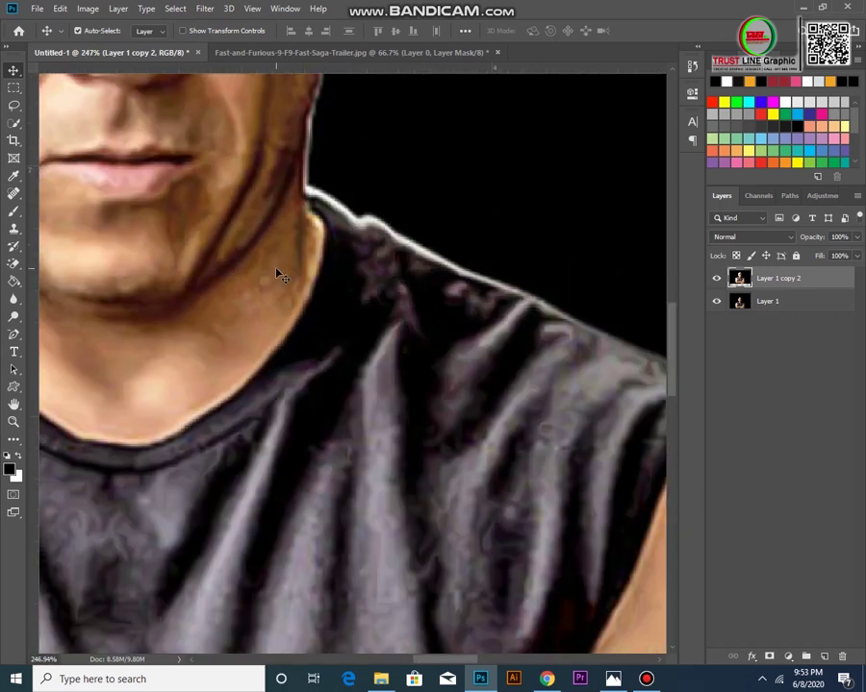
{"action": "scroll", "coordinate": [231, 192], "scroll_direction": "down", "scroll_amount": 1}
Repeat the Diffuse filter and rotate the image 90° clockwise.
{"action": "left_click", "coordinate": [88, 10]}
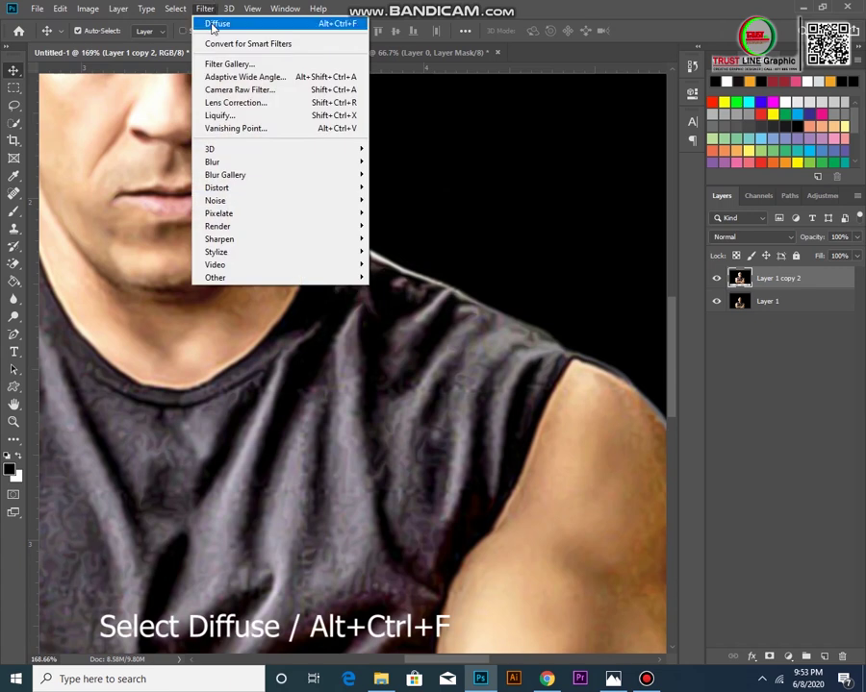
{"action": "left_click", "coordinate": [198, 25]}
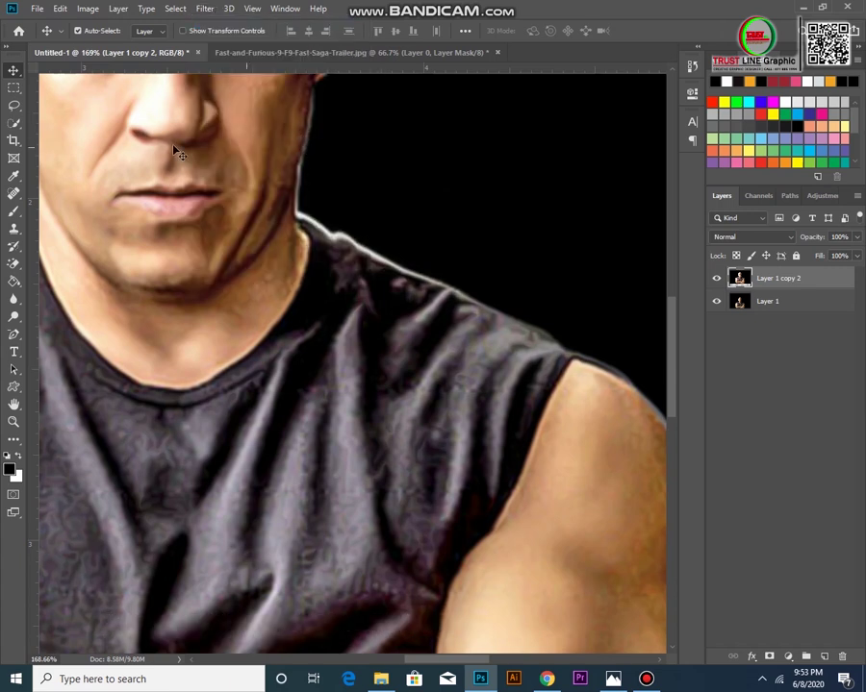
{"action": "left_click", "coordinate": [89, 10]}
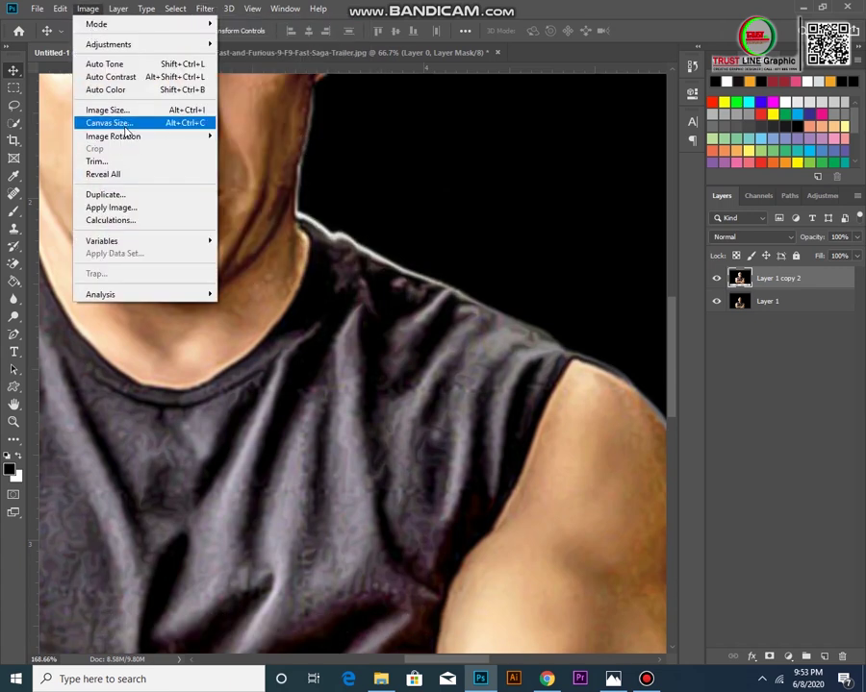
{"action": "left_click", "coordinate": [254, 147]}
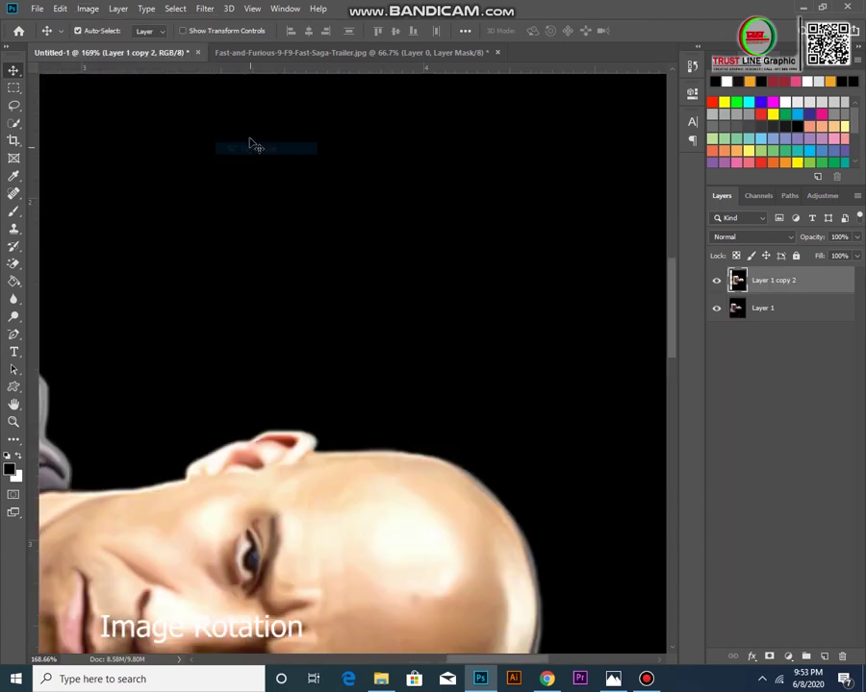
Diffuse the sideways layer, rotate another 90° clockwise and diffuse it upside down.
{"action": "left_click_drag", "start_coordinate": [340, 504], "coordinate": [460, 179]}
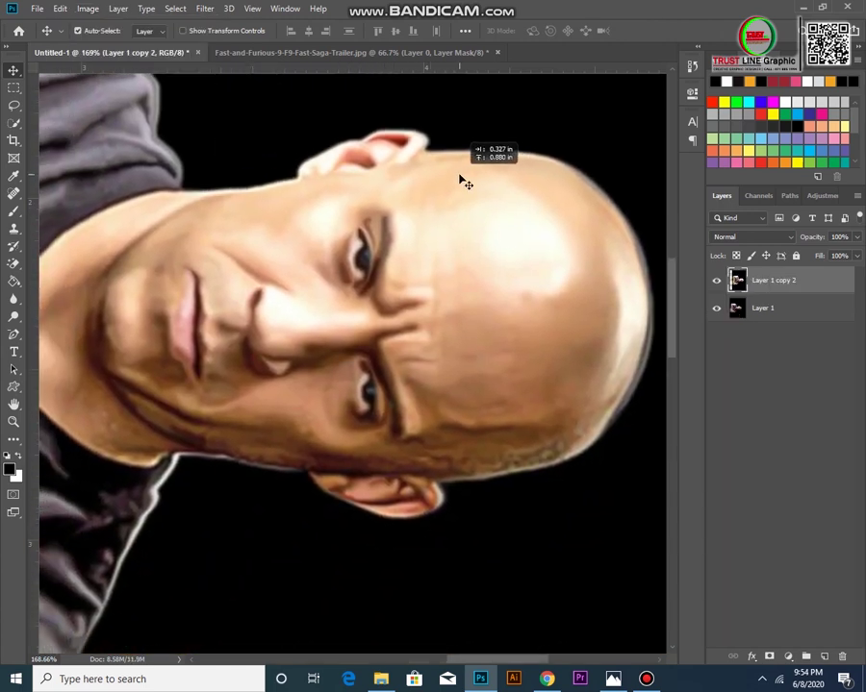
{"action": "left_click", "coordinate": [205, 9]}
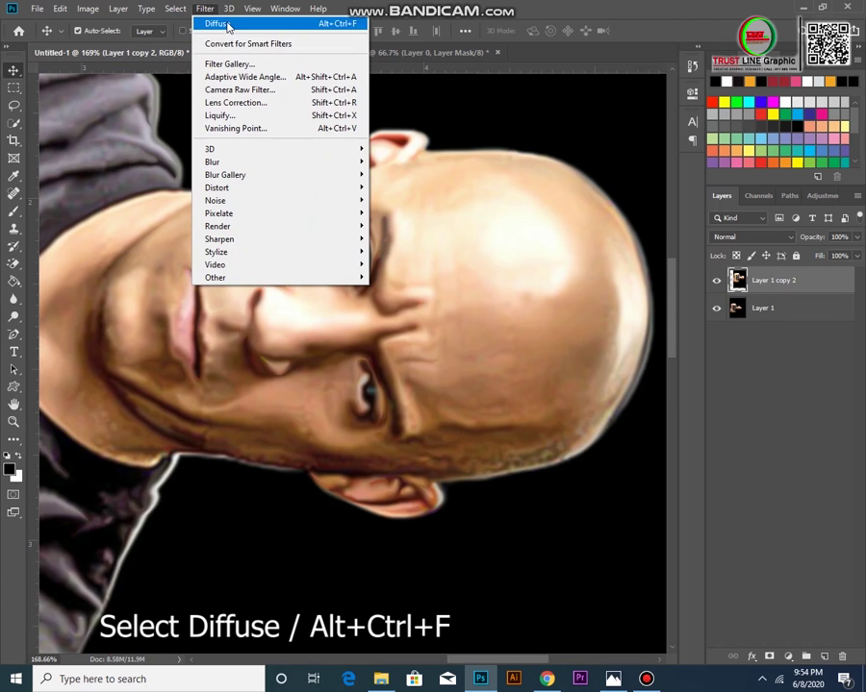
{"action": "left_click", "coordinate": [228, 26]}
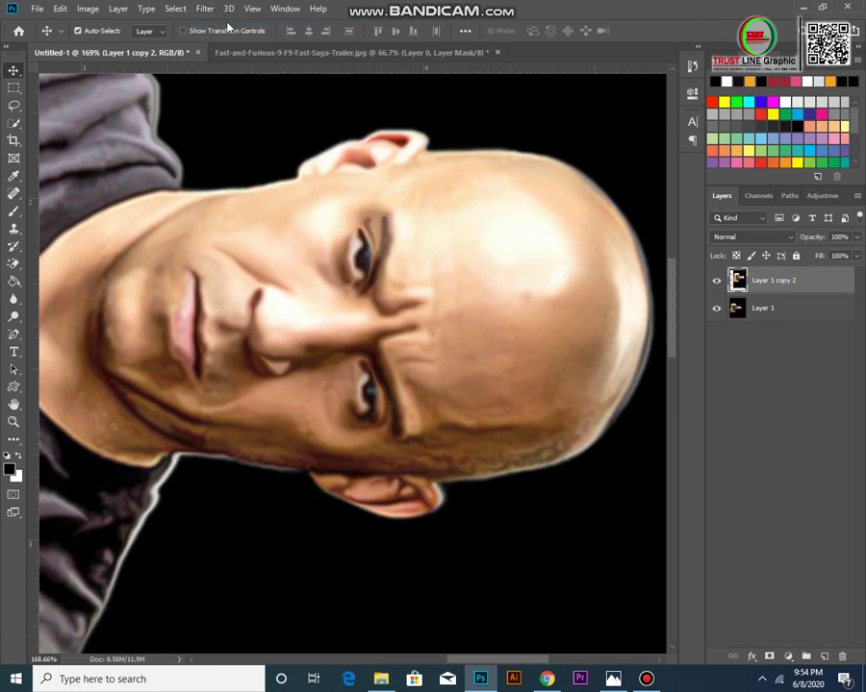
{"action": "left_click", "coordinate": [113, 11]}
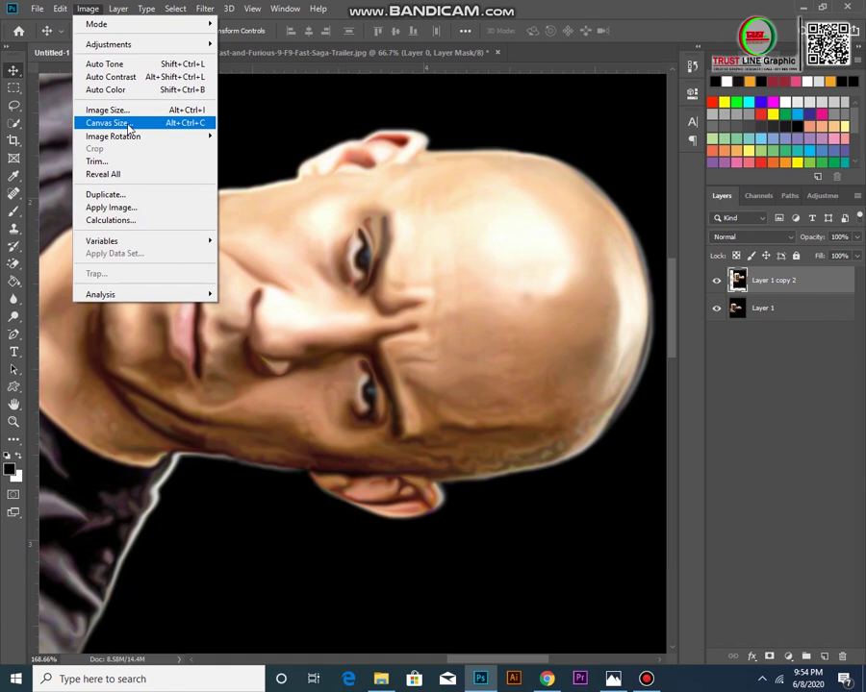
{"action": "mouse_move", "coordinate": [113, 136]}
{"action": "left_click", "coordinate": [248, 144]}
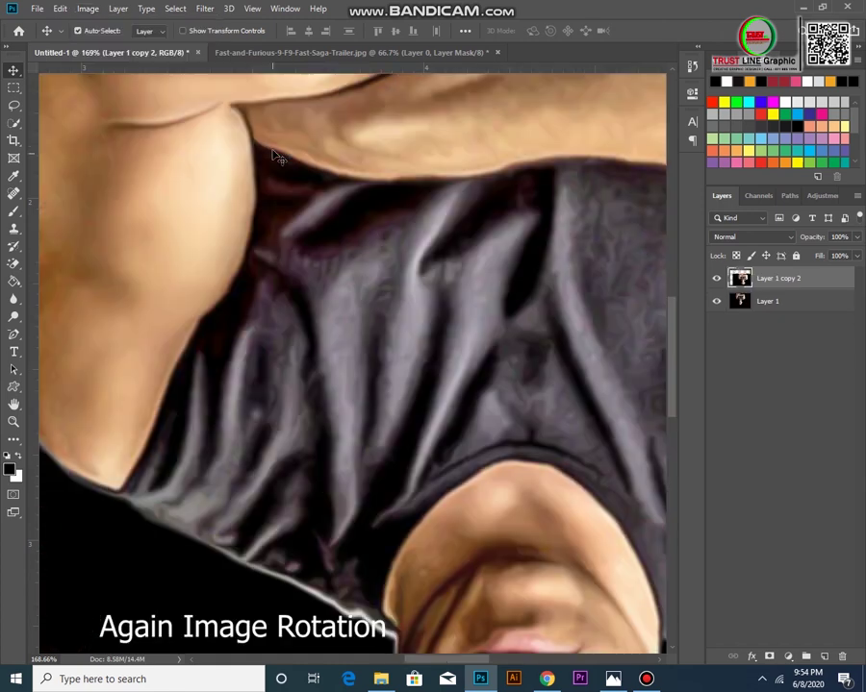
{"action": "scroll", "coordinate": [273, 160], "scroll_direction": "down", "scroll_amount": 3}
{"action": "left_click_drag", "start_coordinate": [454, 468], "coordinate": [426, 310]}
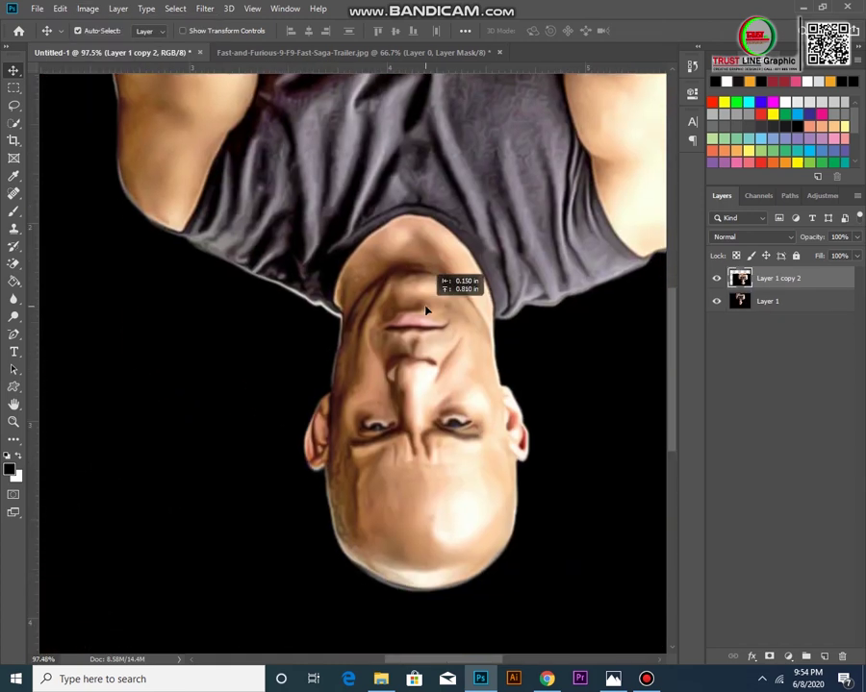
{"action": "scroll", "coordinate": [358, 331], "scroll_direction": "up", "scroll_amount": 2}
{"action": "scroll", "coordinate": [335, 265], "scroll_direction": "up", "scroll_amount": 2}
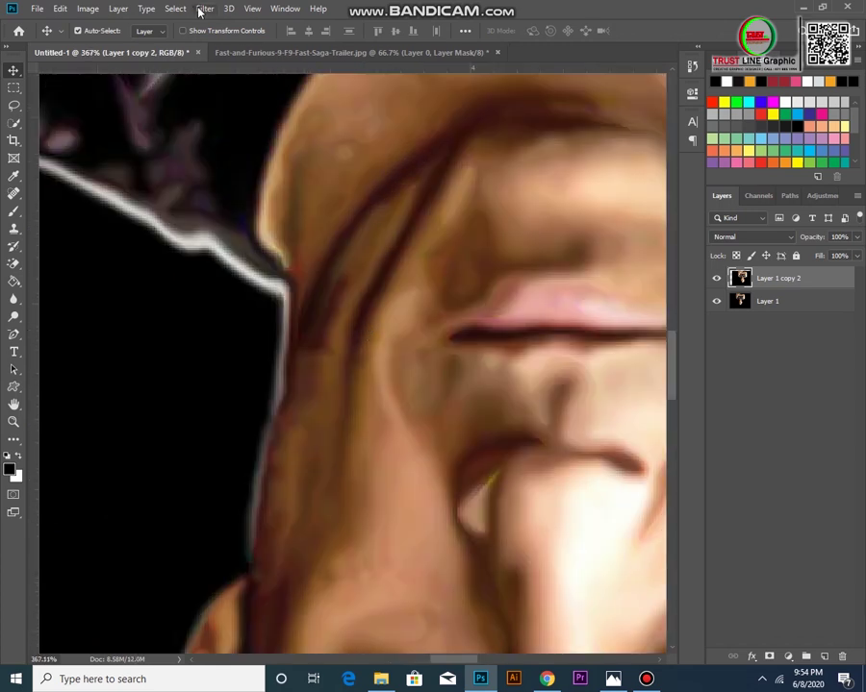
{"action": "left_click", "coordinate": [174, 8]}
{"action": "left_click", "coordinate": [204, 8]}
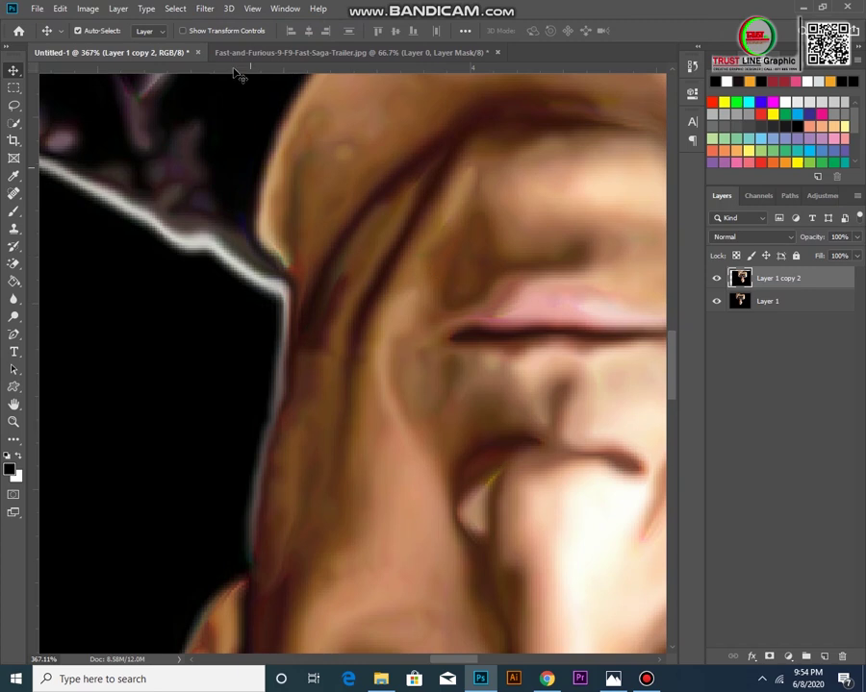
Rotate 90° clockwise again and apply Diffuse to the sideways layer.
{"action": "left_click", "coordinate": [87, 9]}
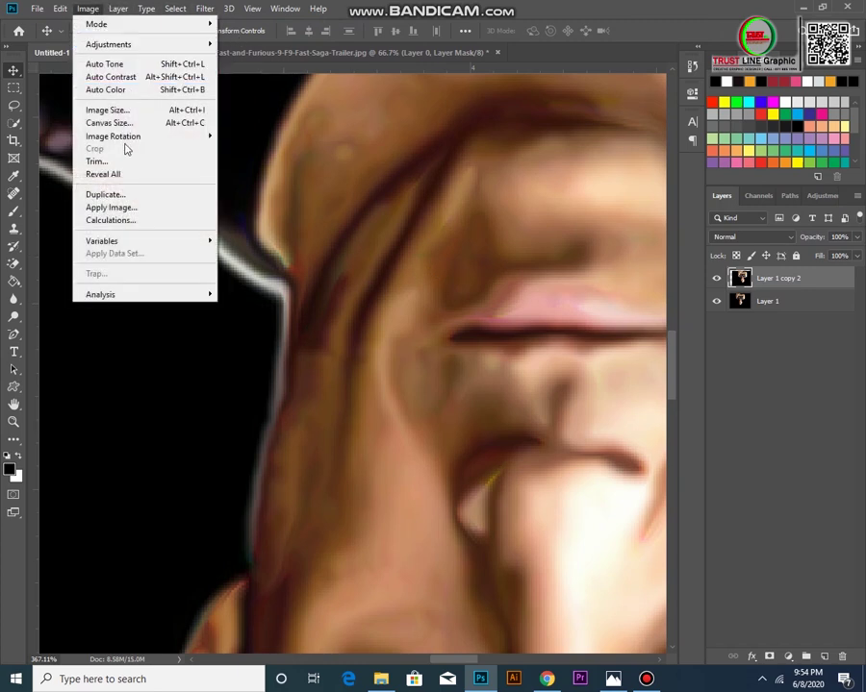
{"action": "left_click", "coordinate": [279, 151]}
{"action": "scroll", "coordinate": [282, 227], "scroll_direction": "down", "scroll_amount": 1}
{"action": "scroll", "coordinate": [330, 246], "scroll_direction": "down", "scroll_amount": 2}
{"action": "scroll", "coordinate": [330, 246], "scroll_direction": "down", "scroll_amount": 2}
{"action": "scroll", "coordinate": [331, 246], "scroll_direction": "down", "scroll_amount": 2}
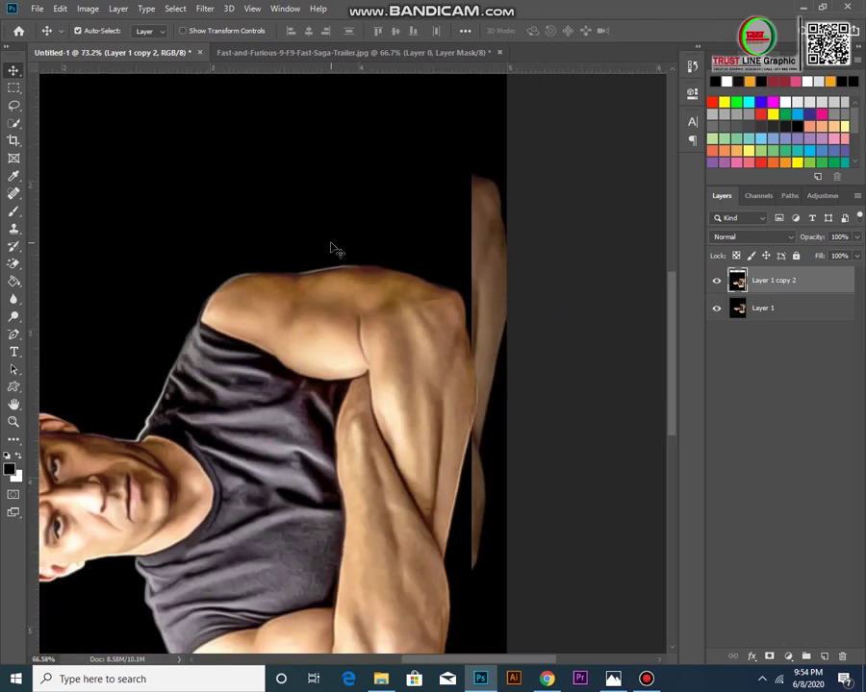
{"action": "scroll", "coordinate": [331, 249], "scroll_direction": "down", "scroll_amount": 1}
{"action": "scroll", "coordinate": [258, 308], "scroll_direction": "up", "scroll_amount": 2}
{"action": "scroll", "coordinate": [244, 312], "scroll_direction": "up", "scroll_amount": 1}
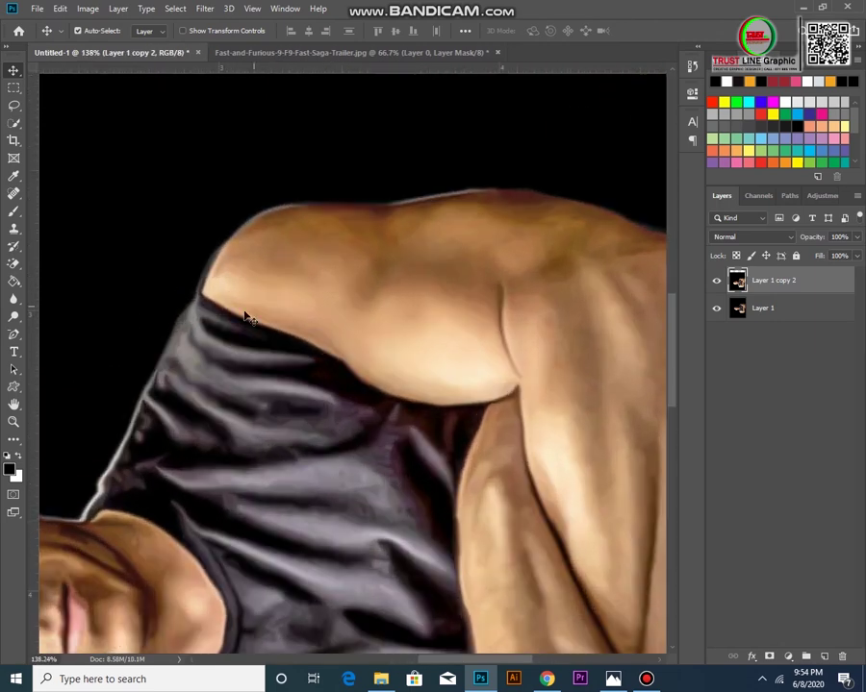
{"action": "scroll", "coordinate": [234, 380], "scroll_direction": "up", "scroll_amount": 2}
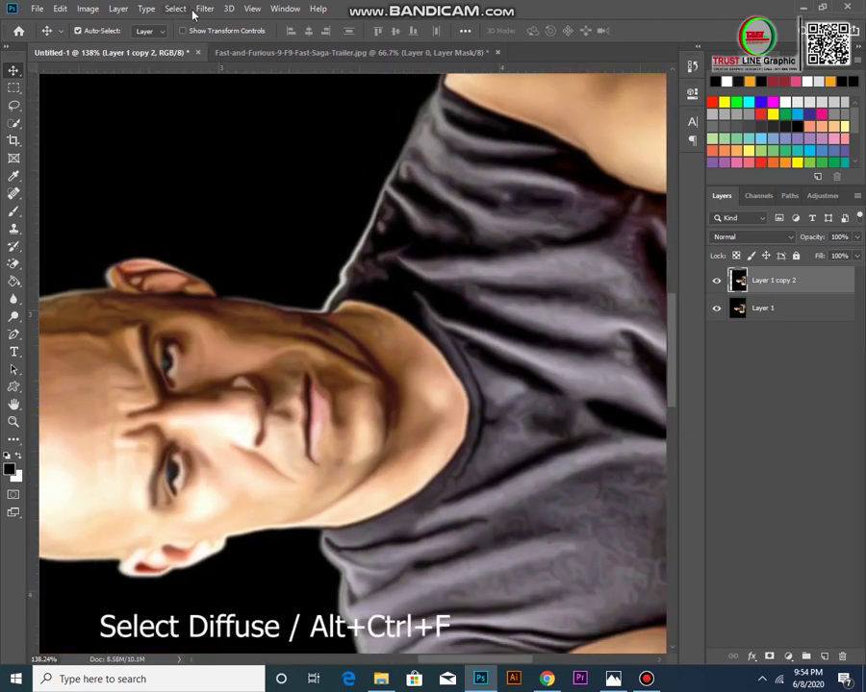
{"action": "left_click", "coordinate": [205, 9]}
{"action": "left_click", "coordinate": [208, 25]}
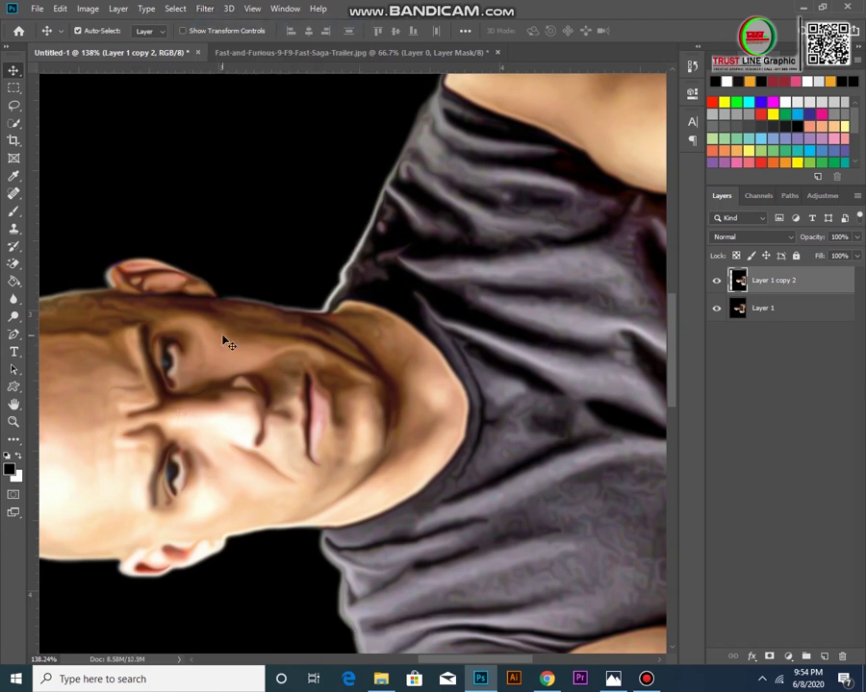
Rotate the image back upright and apply a final Diffuse pass.
{"action": "left_click", "coordinate": [89, 9]}
{"action": "mouse_move", "coordinate": [113, 137]}
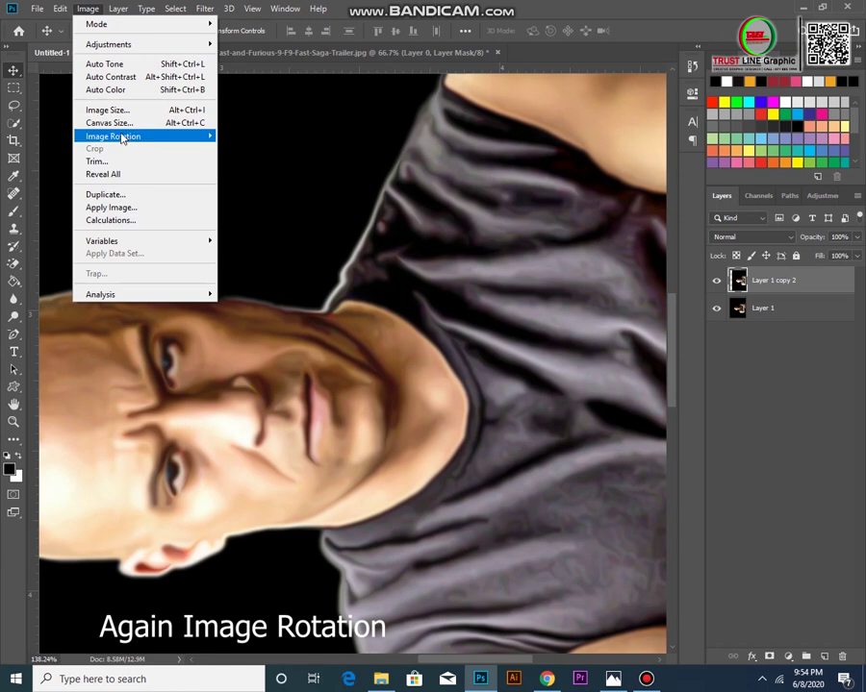
{"action": "left_click", "coordinate": [243, 150]}
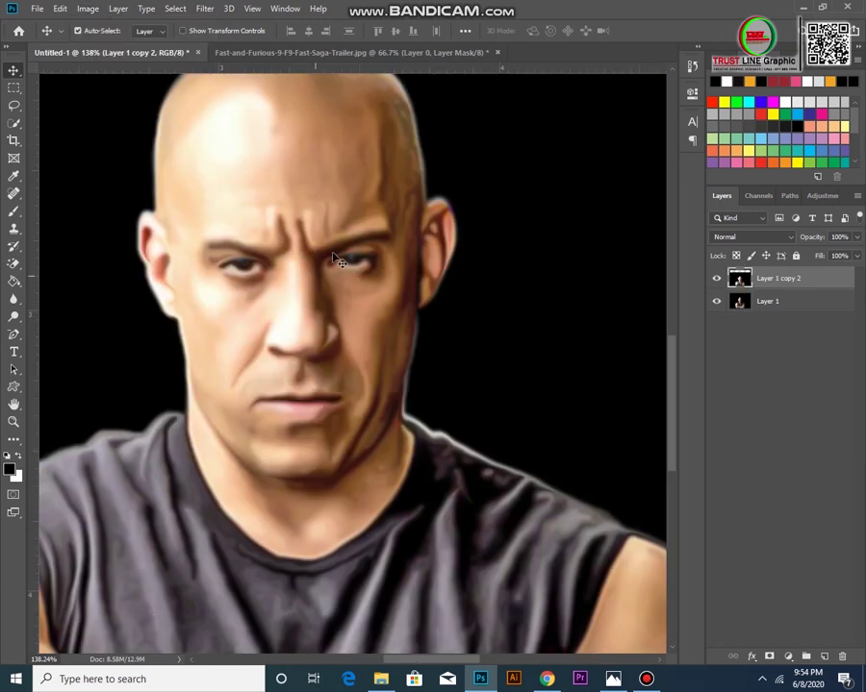
{"action": "scroll", "coordinate": [336, 252], "scroll_direction": "up", "scroll_amount": 3}
{"action": "scroll", "coordinate": [338, 255], "scroll_direction": "up", "scroll_amount": 2}
{"action": "scroll", "coordinate": [337, 253], "scroll_direction": "down", "scroll_amount": 1}
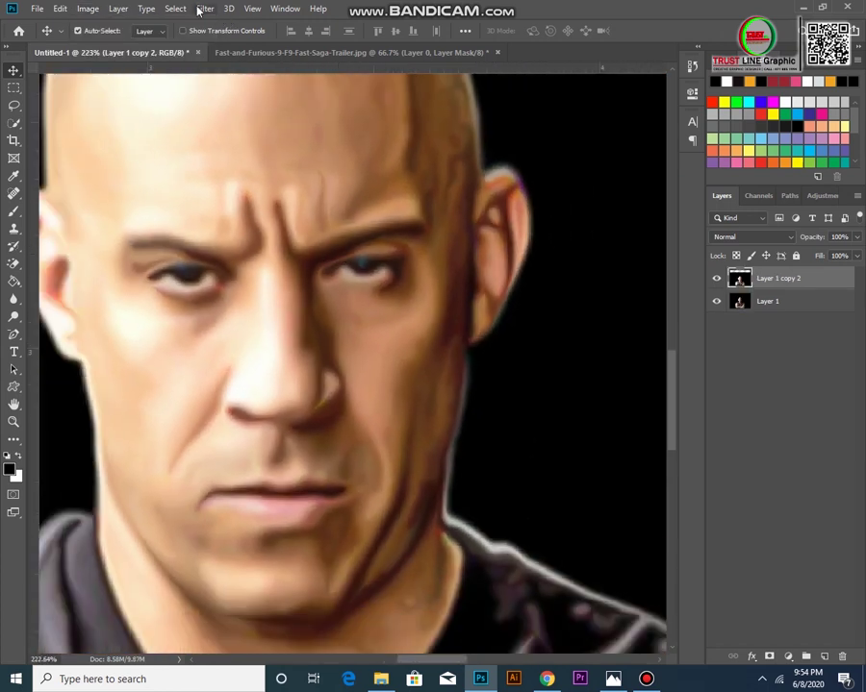
{"action": "left_click", "coordinate": [204, 9]}
{"action": "left_click", "coordinate": [223, 26]}
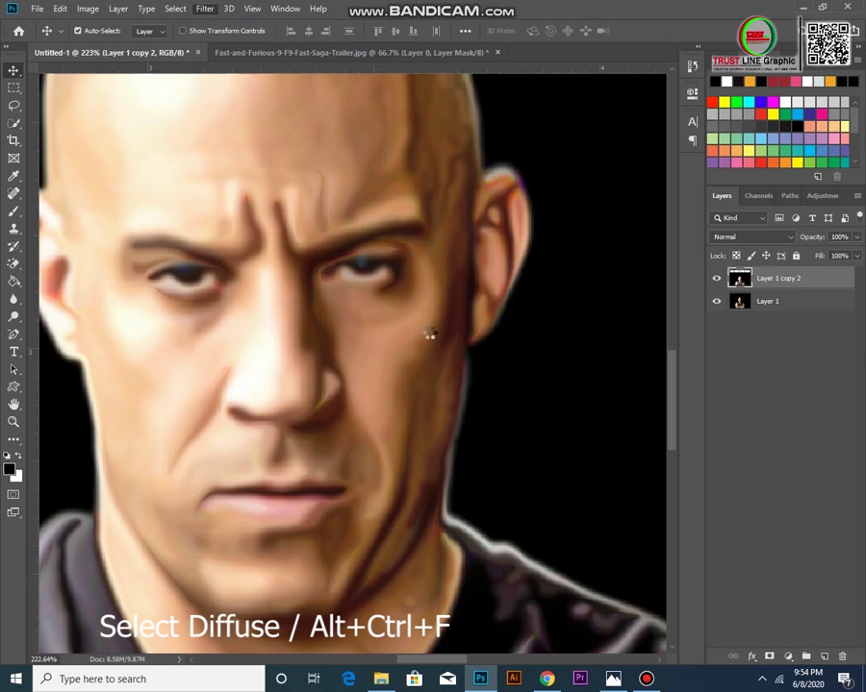
{"action": "scroll", "coordinate": [438, 385], "scroll_direction": "down", "scroll_amount": 8}
{"action": "scroll", "coordinate": [438, 384], "scroll_direction": "down", "scroll_amount": 3}
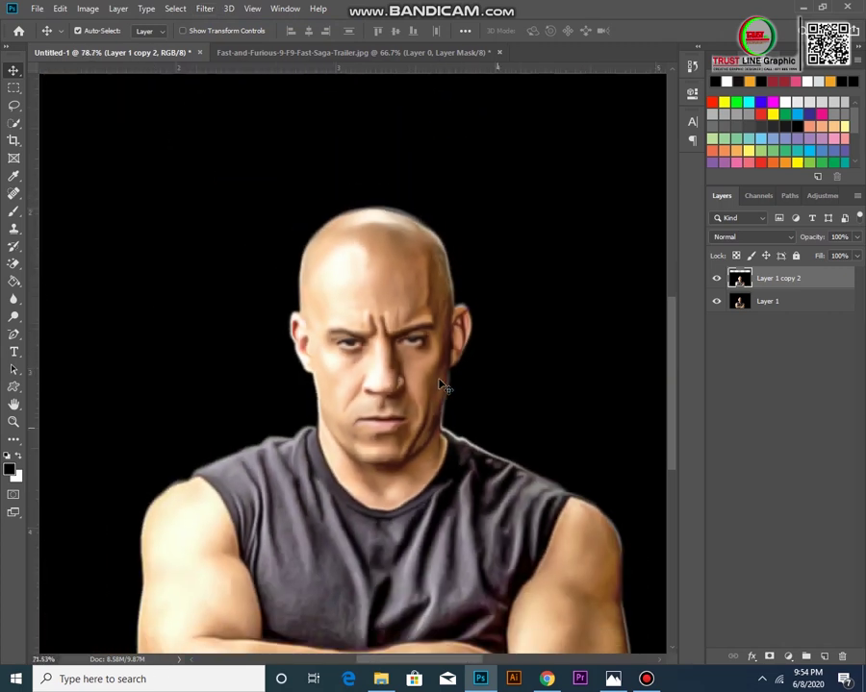
Toggle the painted layer's visibility to compare it with the original, zoomed out.
{"action": "scroll", "coordinate": [439, 384], "scroll_direction": "down", "scroll_amount": 4}
{"action": "scroll", "coordinate": [439, 385], "scroll_direction": "down", "scroll_amount": 3}
{"action": "scroll", "coordinate": [438, 385], "scroll_direction": "up", "scroll_amount": 2}
{"action": "scroll", "coordinate": [441, 384], "scroll_direction": "down", "scroll_amount": 1}
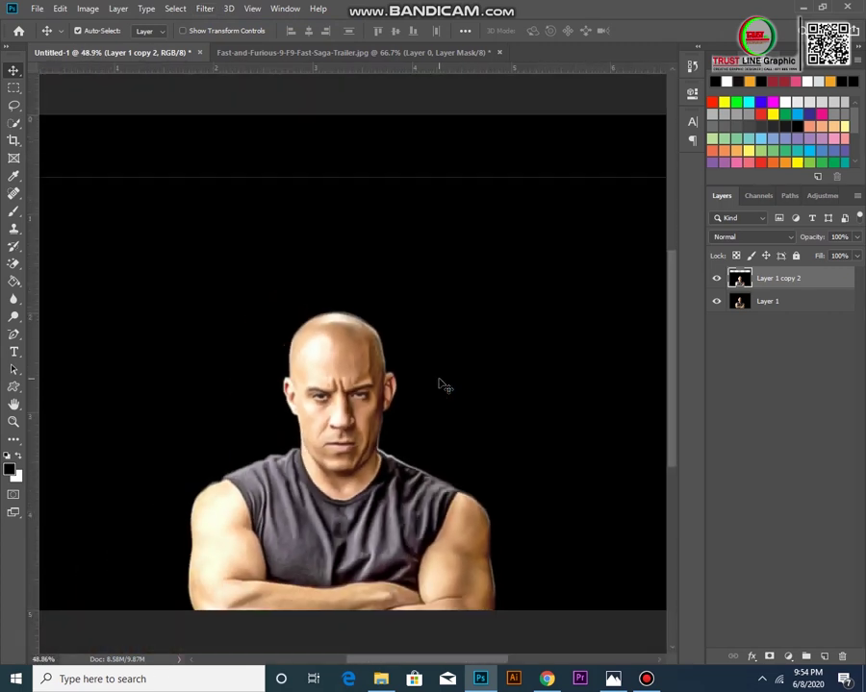
{"action": "scroll", "coordinate": [385, 382], "scroll_direction": "up", "scroll_amount": 2}
{"action": "scroll", "coordinate": [543, 308], "scroll_direction": "down", "scroll_amount": 1}
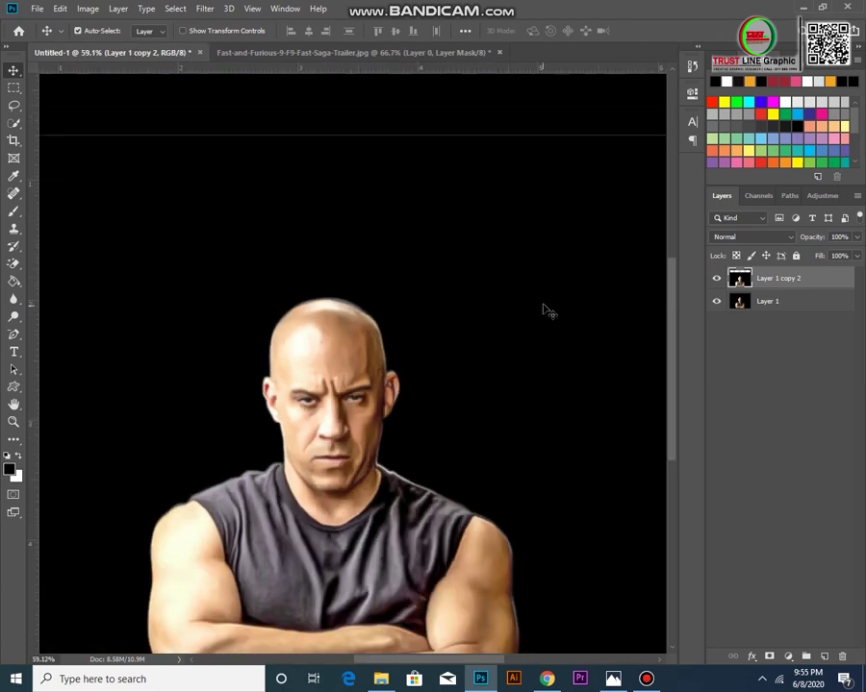
{"action": "left_click", "coordinate": [716, 279]}
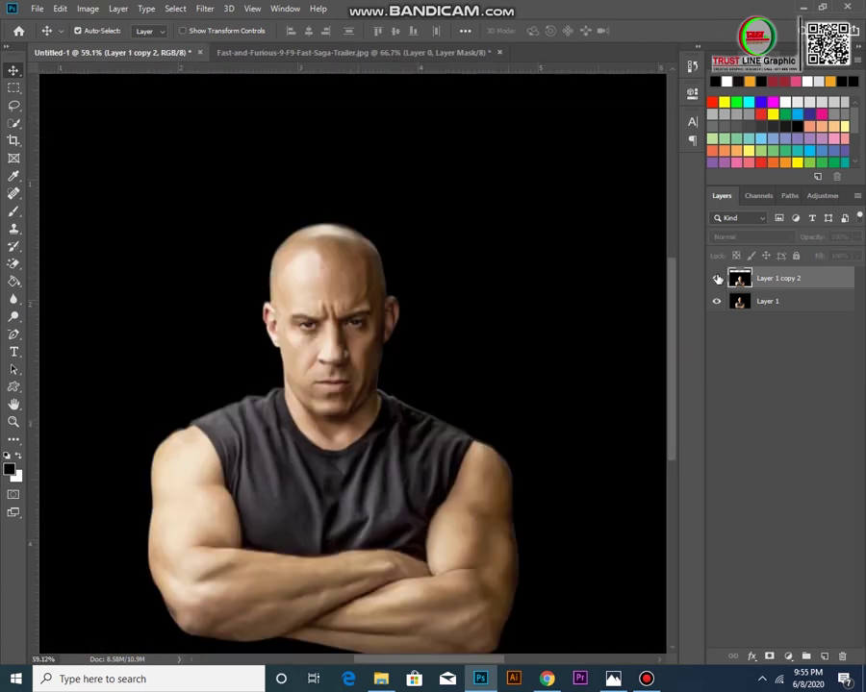
{"action": "left_click", "coordinate": [716, 279]}
{"action": "left_click", "coordinate": [716, 279]}
{"action": "key", "text": "ctrl+minus"}
{"action": "key", "text": "ctrl+minus"}
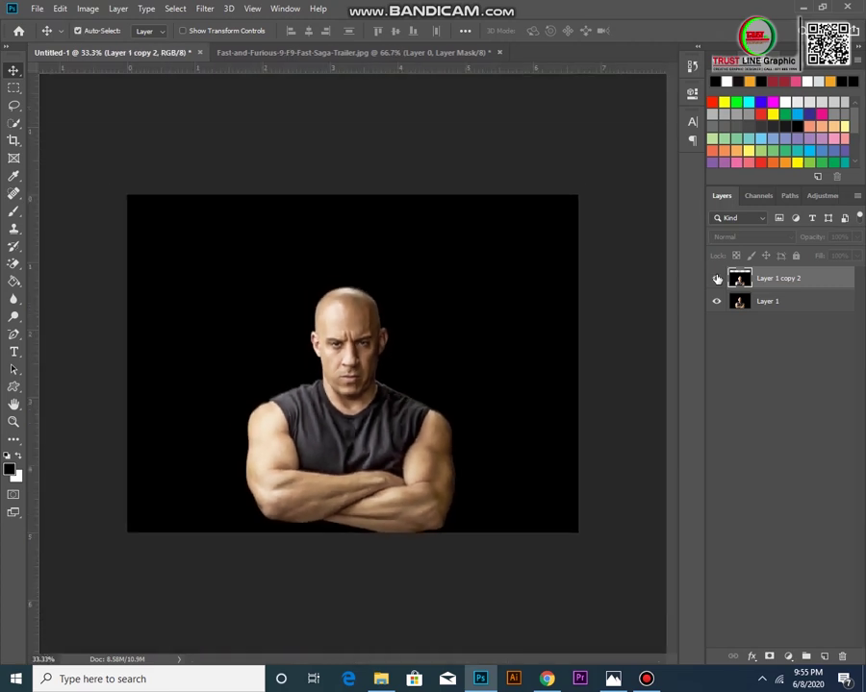
{"action": "left_click", "coordinate": [717, 279]}
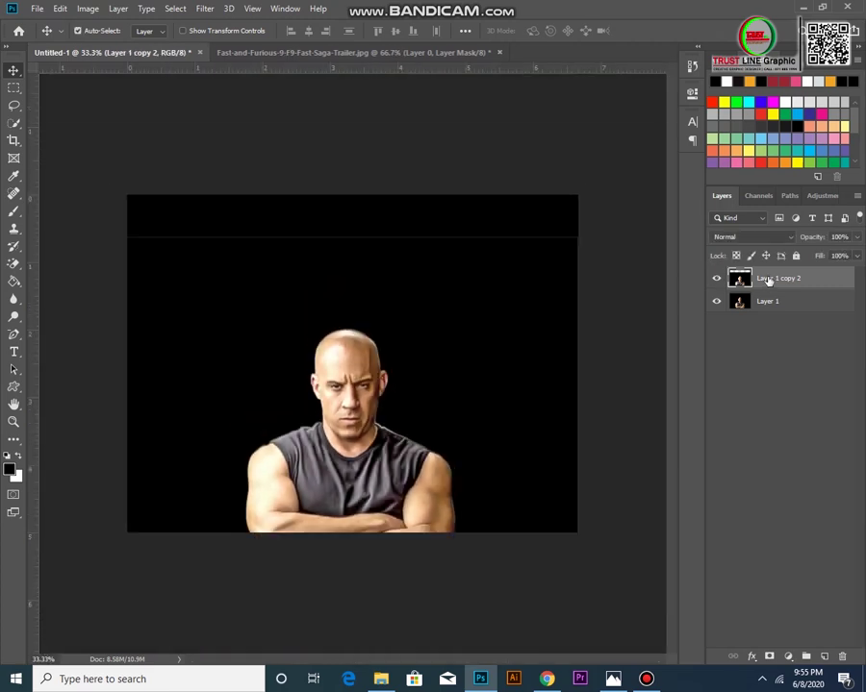
Nudge the painted layer up with Shift+Up to align it with the original.
{"action": "key", "text": "shift+Up"}
{"action": "key", "text": "shift+Up"}
{"action": "key", "text": "shift+Up"}
{"action": "key", "text": "shift+Up"}
{"action": "key", "text": "shift+Up"}
{"action": "key", "text": "shift+Up"}
{"action": "key", "text": "shift+Up"}
{"action": "key", "text": "shift+Up"}
{"action": "key", "text": "shift+Up"}
{"action": "key", "text": "shift+Up"}
{"action": "key", "text": "shift+Up"}
{"action": "key", "text": "shift+Up"}
{"action": "key", "text": "shift+Up"}
{"action": "key", "text": "shift+Up"}
{"action": "key", "text": "shift+Up"}
{"action": "left_click", "coordinate": [715, 279]}
{"action": "left_click", "coordinate": [715, 279]}
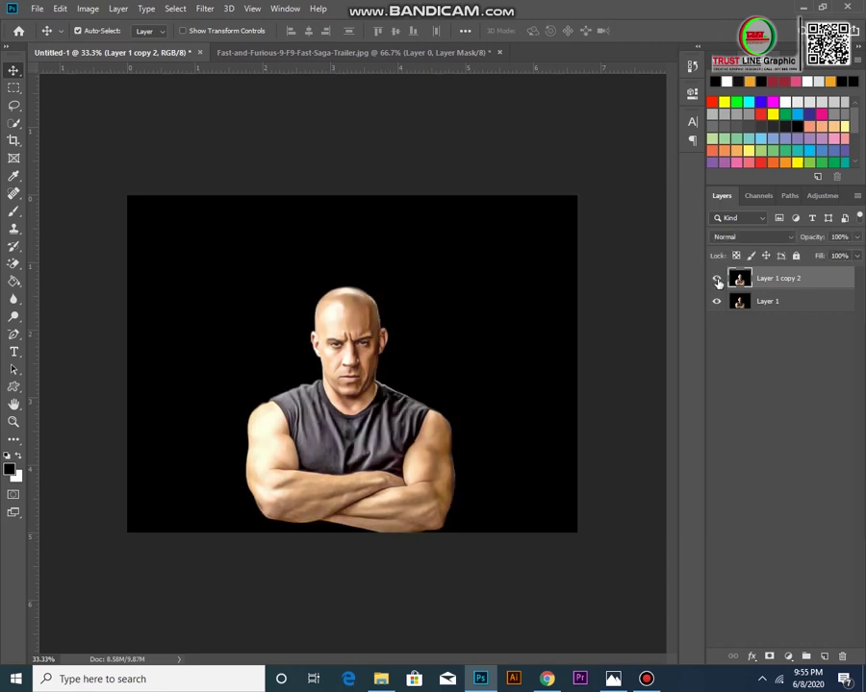
{"action": "left_click", "coordinate": [715, 279]}
{"action": "left_click", "coordinate": [205, 8]}
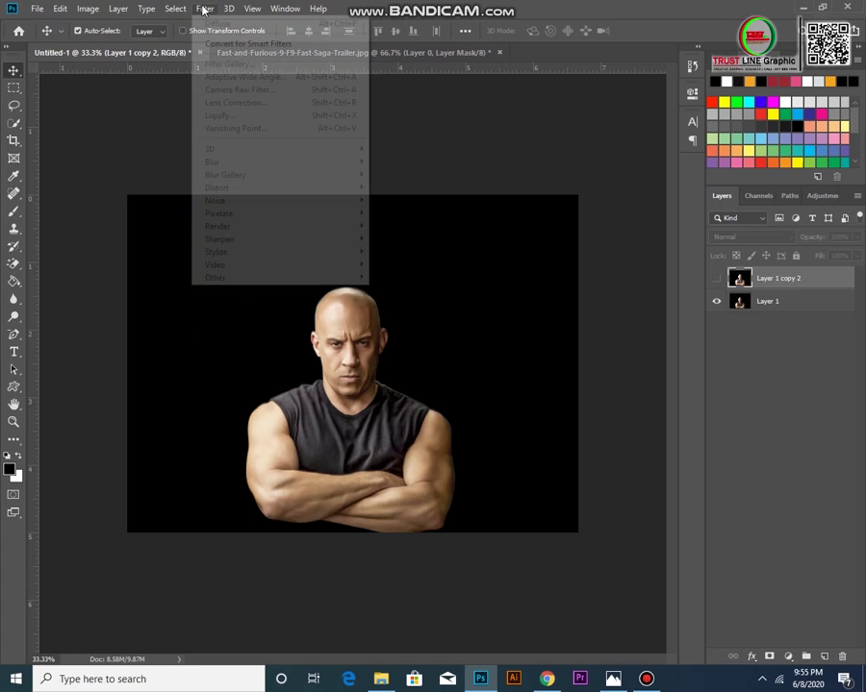
{"action": "left_click", "coordinate": [761, 261]}
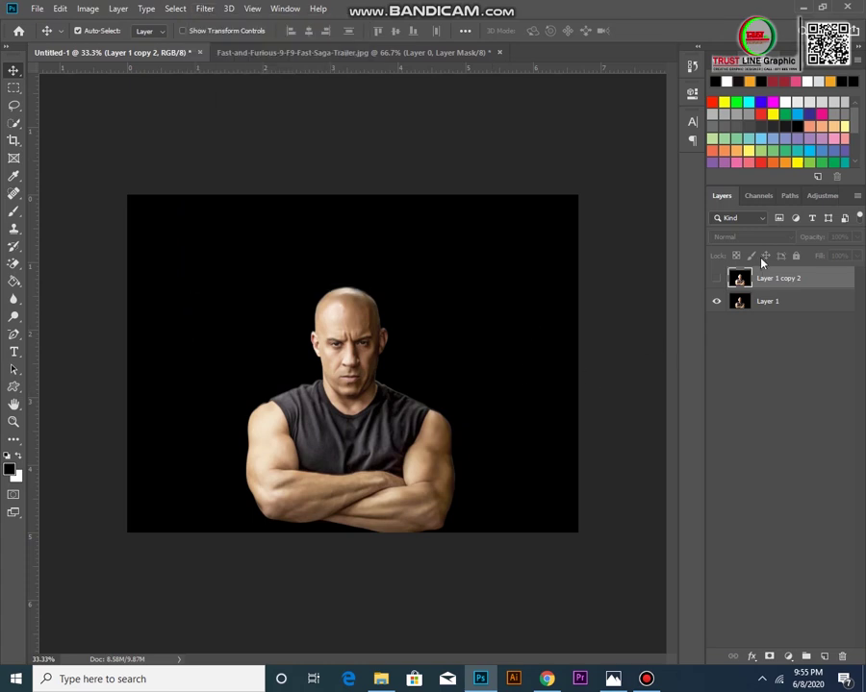
{"action": "left_click", "coordinate": [715, 279]}
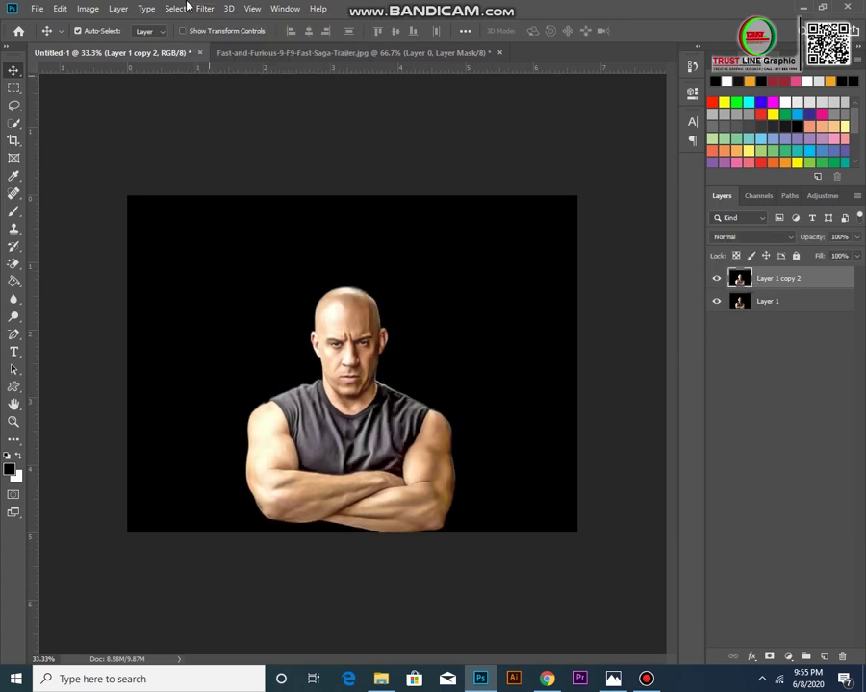
{"action": "left_click", "coordinate": [205, 9]}
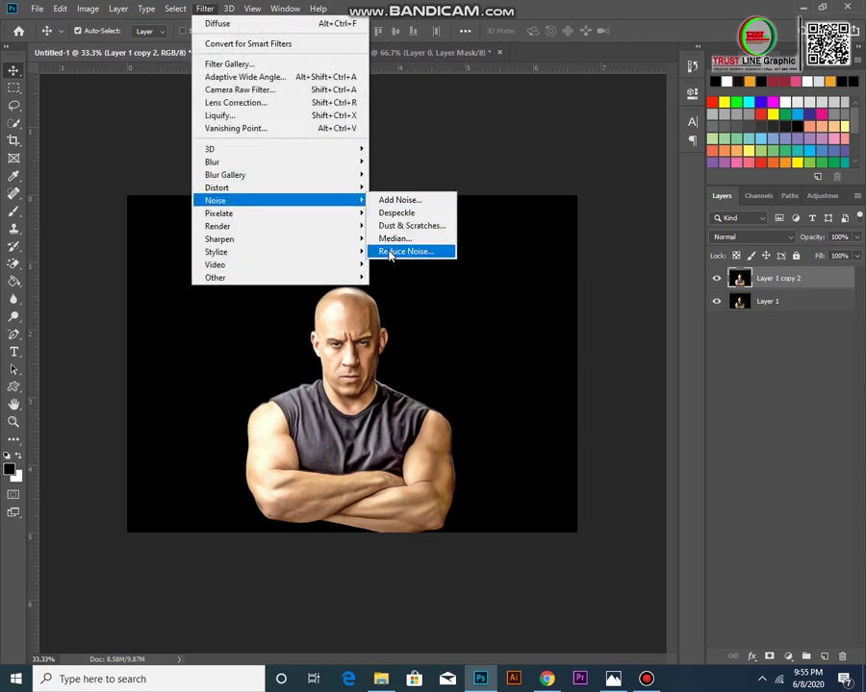
In Reduce Noise, set Preserve Details, Reduce Color Noise and Sharpen Details to 0.
{"action": "left_click", "coordinate": [391, 252]}
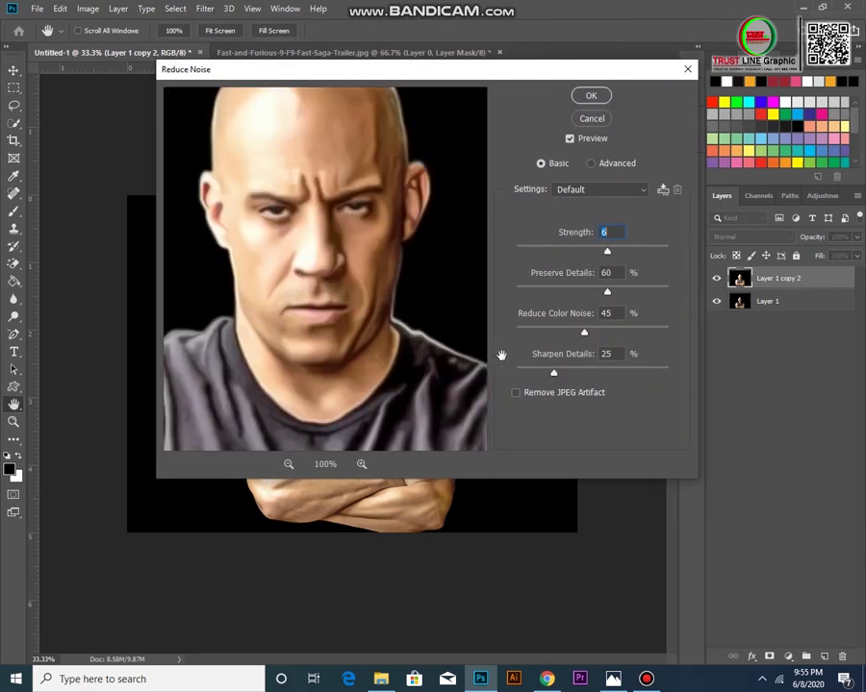
{"action": "type", "text": "2"}
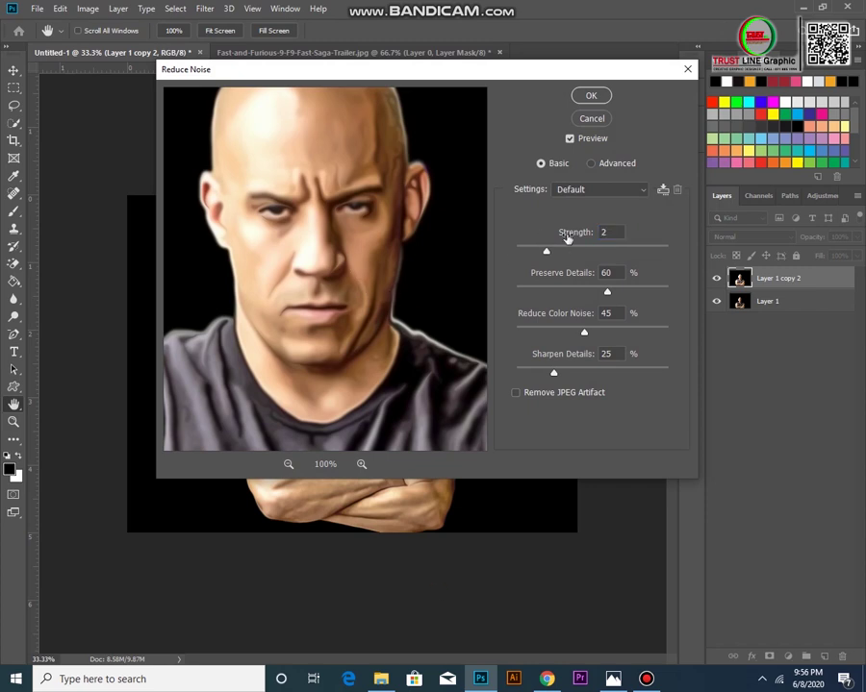
{"action": "left_click_drag", "start_coordinate": [547, 253], "coordinate": [667, 266]}
{"action": "left_click_drag", "start_coordinate": [606, 293], "coordinate": [535, 293]}
{"action": "left_click_drag", "start_coordinate": [535, 294], "coordinate": [507, 293]}
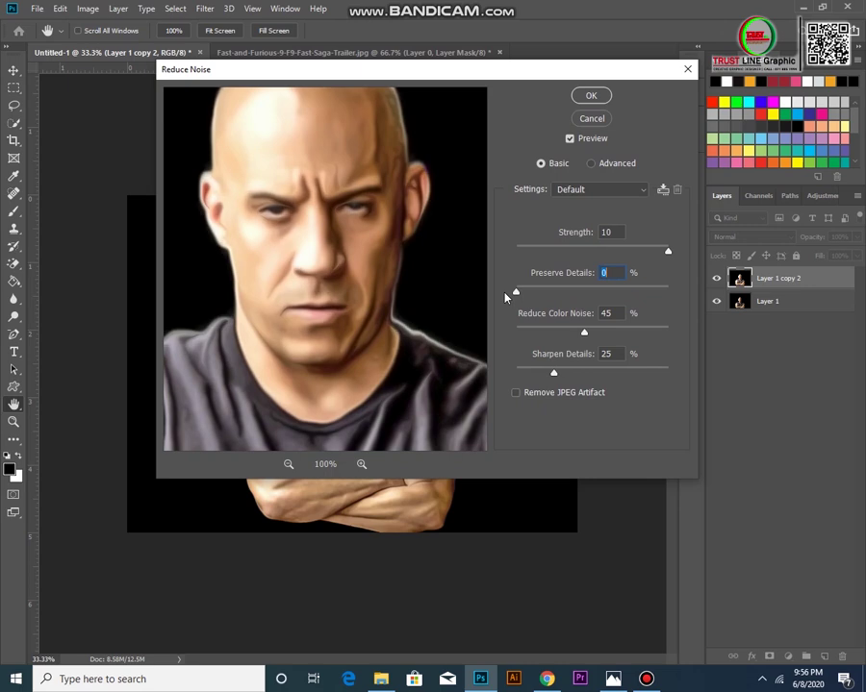
{"action": "left_click_drag", "start_coordinate": [583, 335], "coordinate": [512, 337]}
{"action": "mouse_move", "coordinate": [381, 327]}
{"action": "left_mouse_down"}
{"action": "mouse_move", "coordinate": [365, 216]}
{"action": "mouse_move", "coordinate": [406, 275]}
{"action": "mouse_move", "coordinate": [419, 358]}
{"action": "left_mouse_up"}
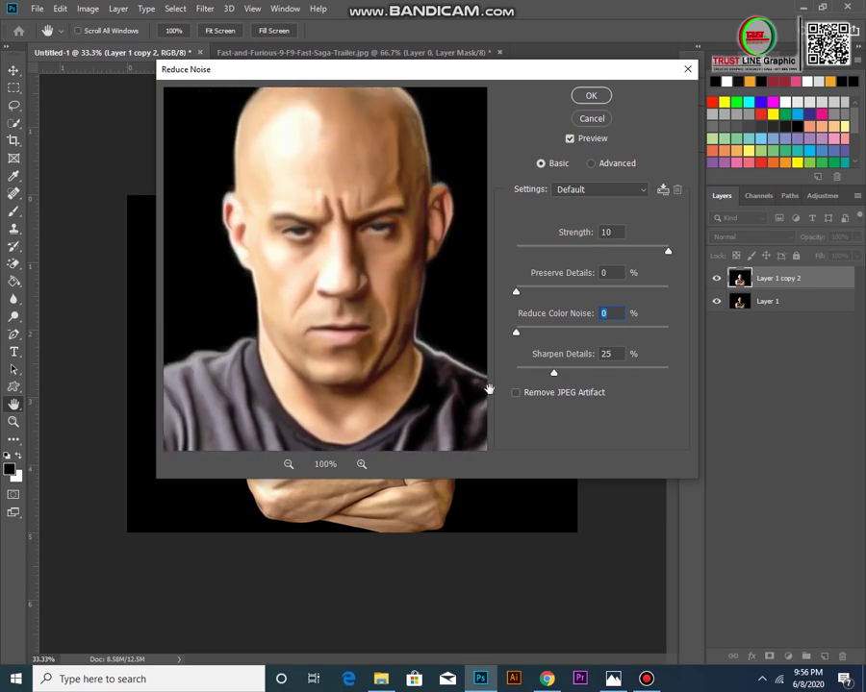
{"action": "left_click_drag", "start_coordinate": [553, 374], "coordinate": [507, 373]}
{"action": "scroll", "coordinate": [379, 243], "scroll_direction": "down", "scroll_amount": 2}
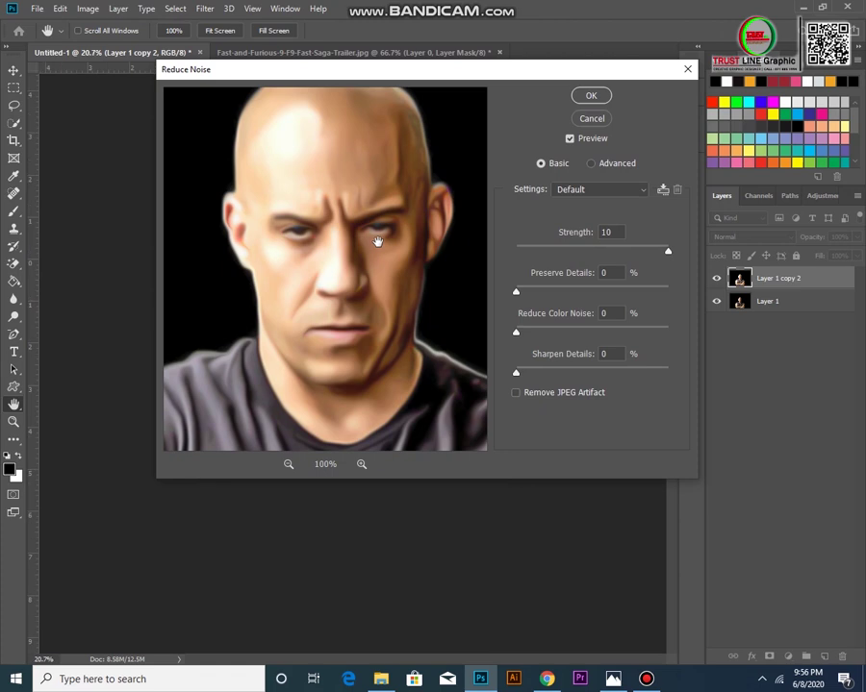
{"action": "scroll", "coordinate": [368, 368], "scroll_direction": "up", "scroll_amount": 2}
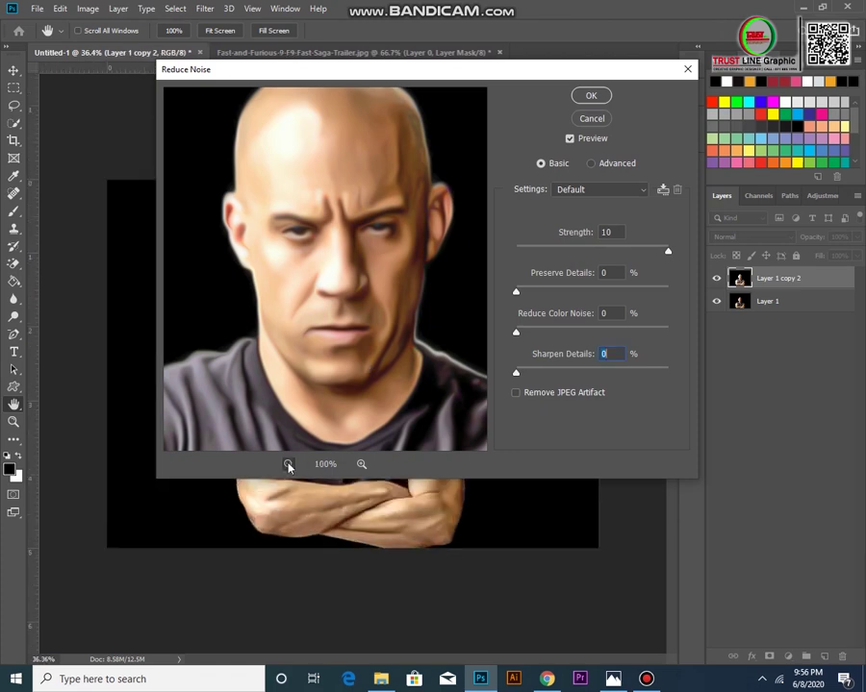
{"action": "left_click", "coordinate": [288, 465]}
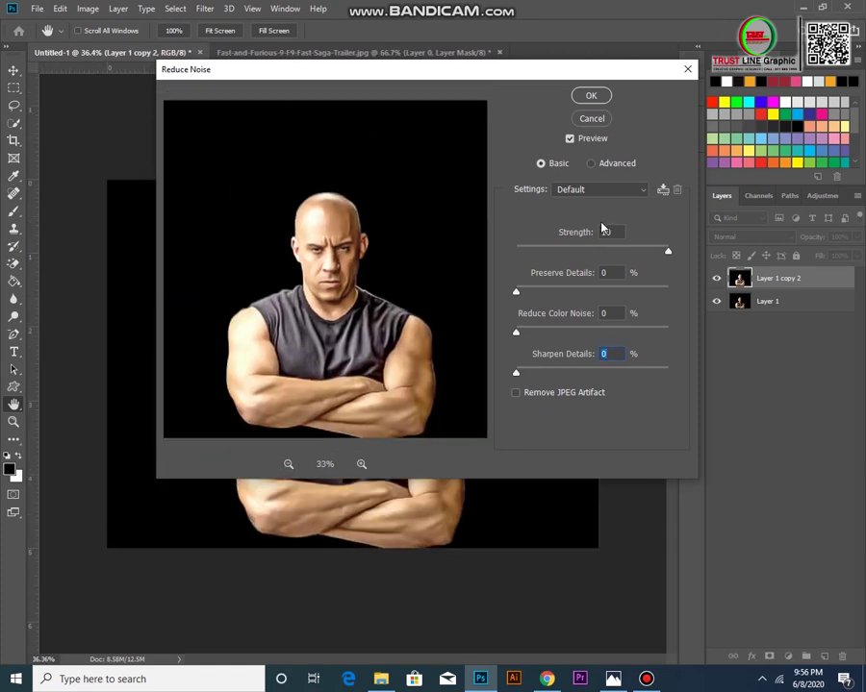
Settle the noise reduction Strength at 8 and apply it.
{"action": "left_click_drag", "start_coordinate": [667, 252], "coordinate": [645, 253]}
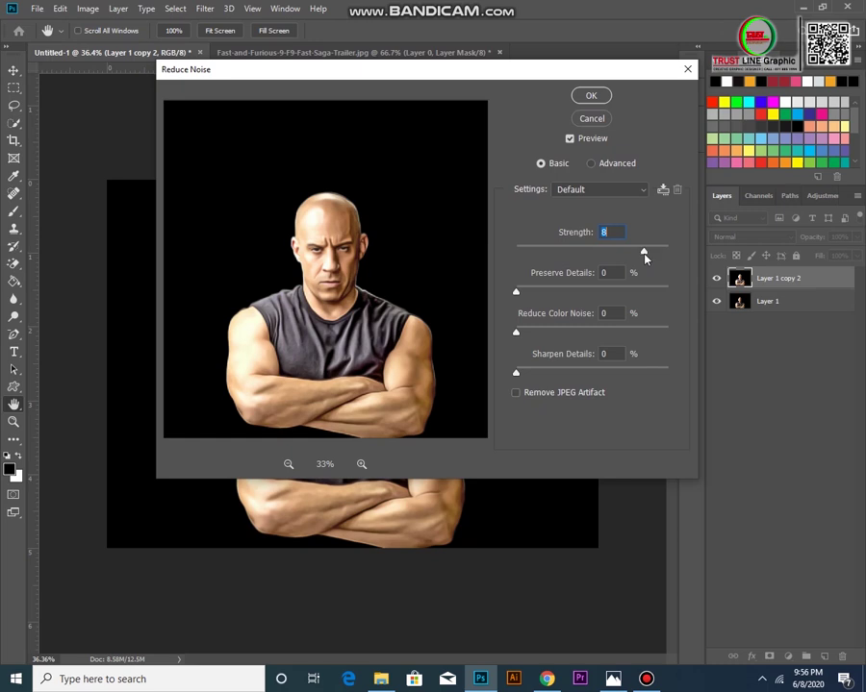
{"action": "left_click_drag", "start_coordinate": [645, 252], "coordinate": [493, 253]}
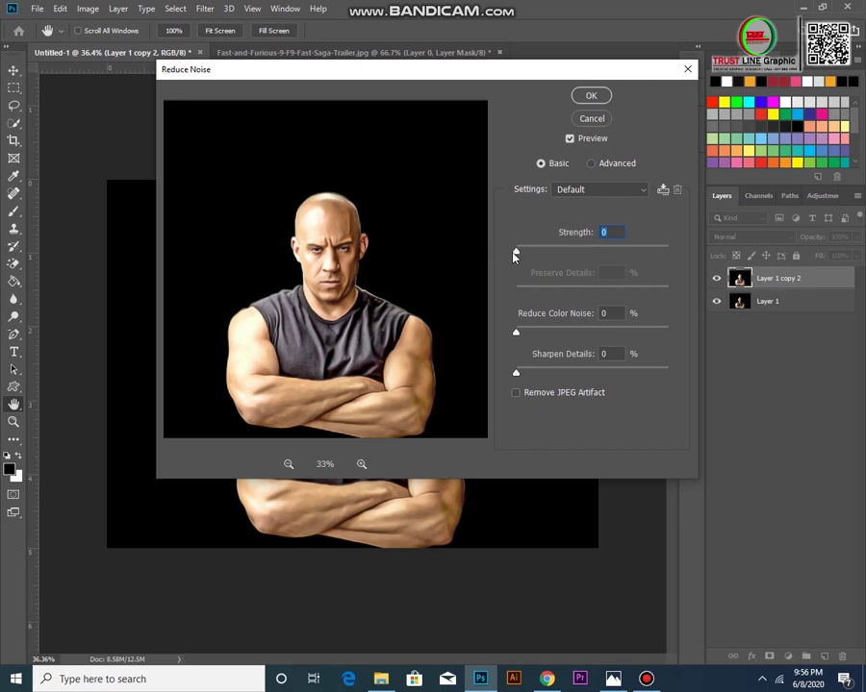
{"action": "left_click_drag", "start_coordinate": [518, 252], "coordinate": [610, 251]}
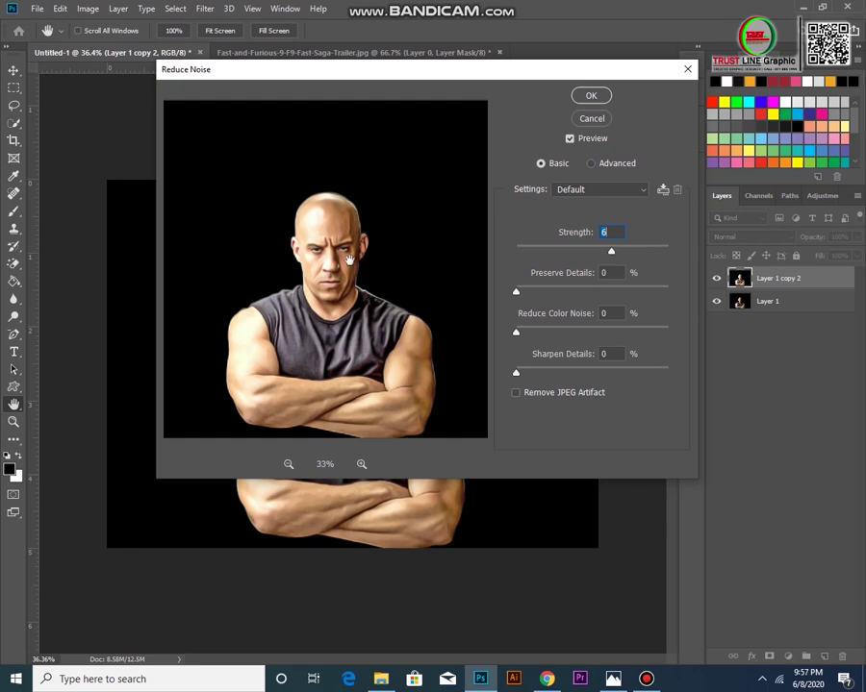
{"action": "left_click_drag", "start_coordinate": [612, 256], "coordinate": [662, 256]}
{"action": "left_click", "coordinate": [586, 96]}
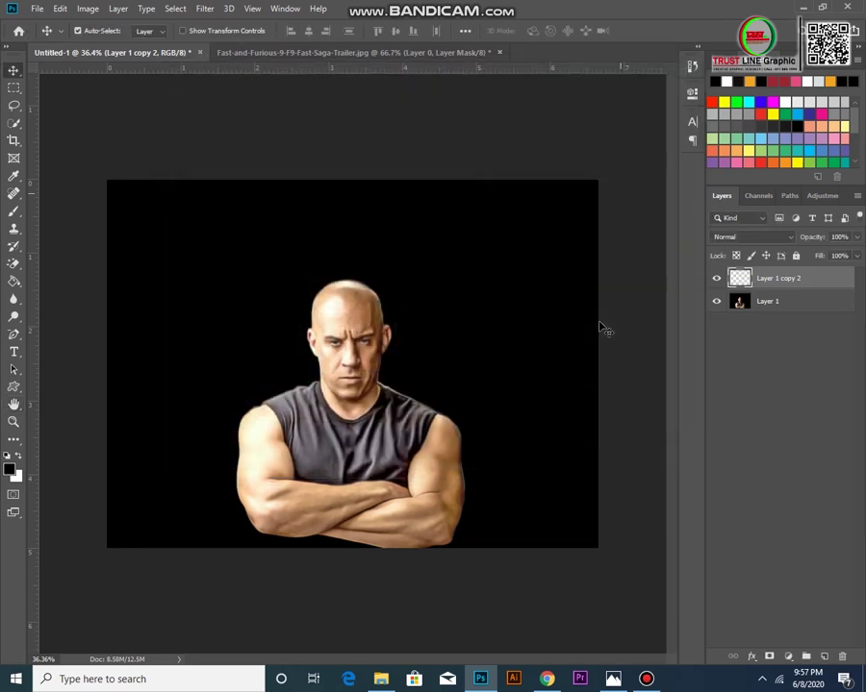
Apply Unsharp Mask at about 97% amount, 2.0 px radius and threshold 0.
{"action": "scroll", "coordinate": [420, 377], "scroll_direction": "up", "scroll_amount": 3}
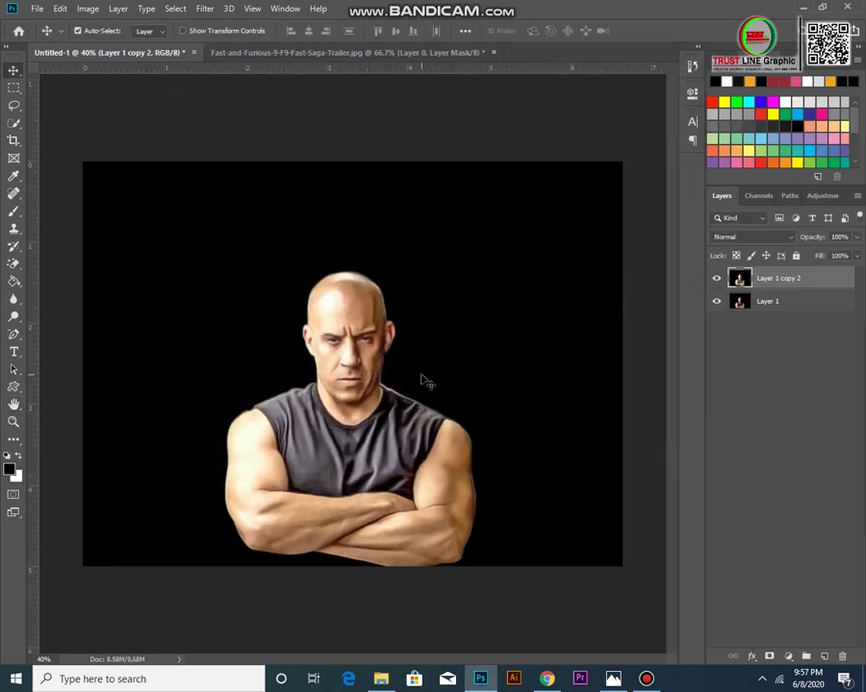
{"action": "left_click", "coordinate": [207, 9]}
{"action": "mouse_move", "coordinate": [219, 239]}
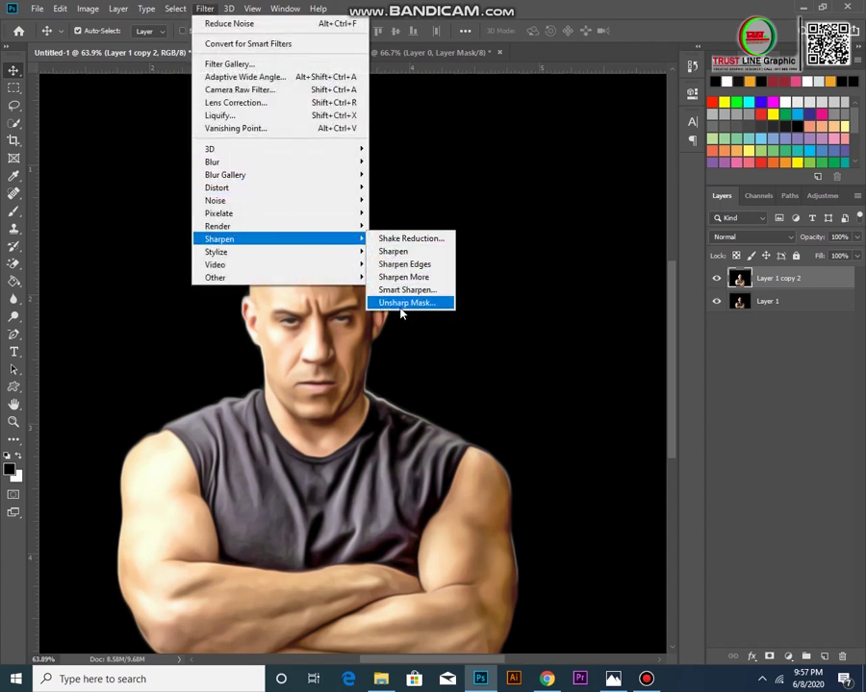
{"action": "left_click", "coordinate": [409, 302]}
{"action": "left_click_drag", "start_coordinate": [550, 145], "coordinate": [599, 203]}
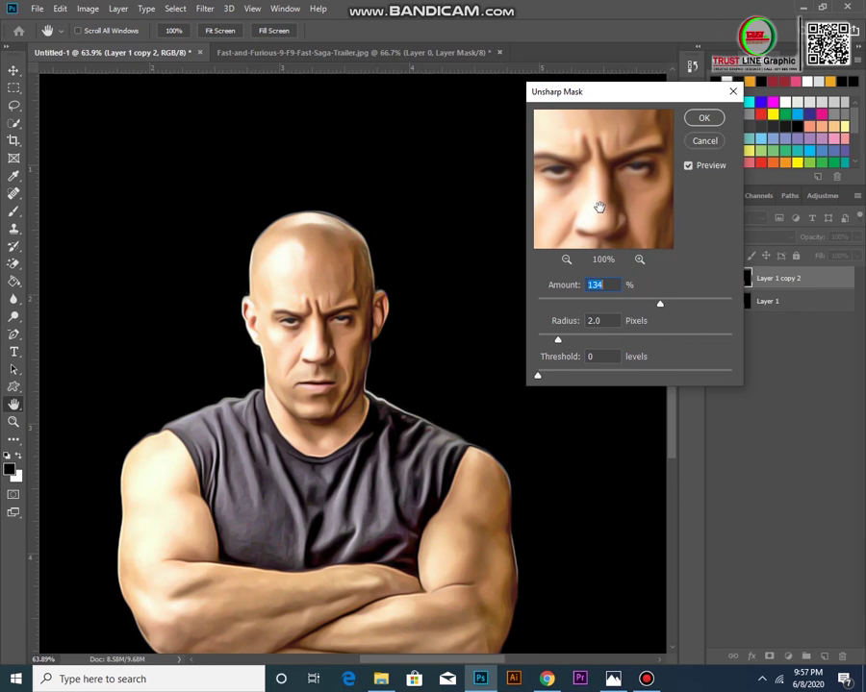
{"action": "left_click_drag", "start_coordinate": [661, 305], "coordinate": [644, 308]}
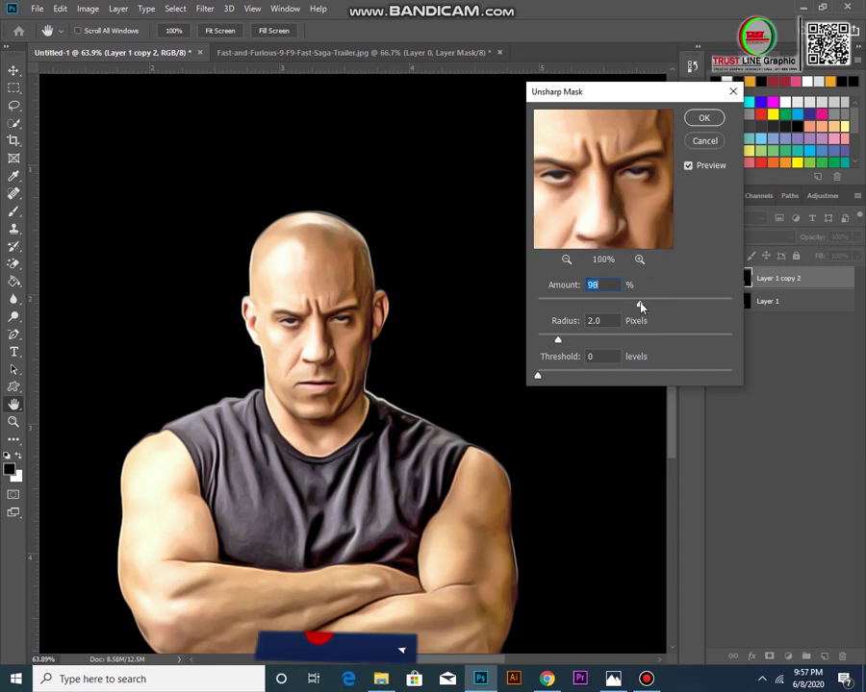
{"action": "left_click_drag", "start_coordinate": [644, 306], "coordinate": [637, 311]}
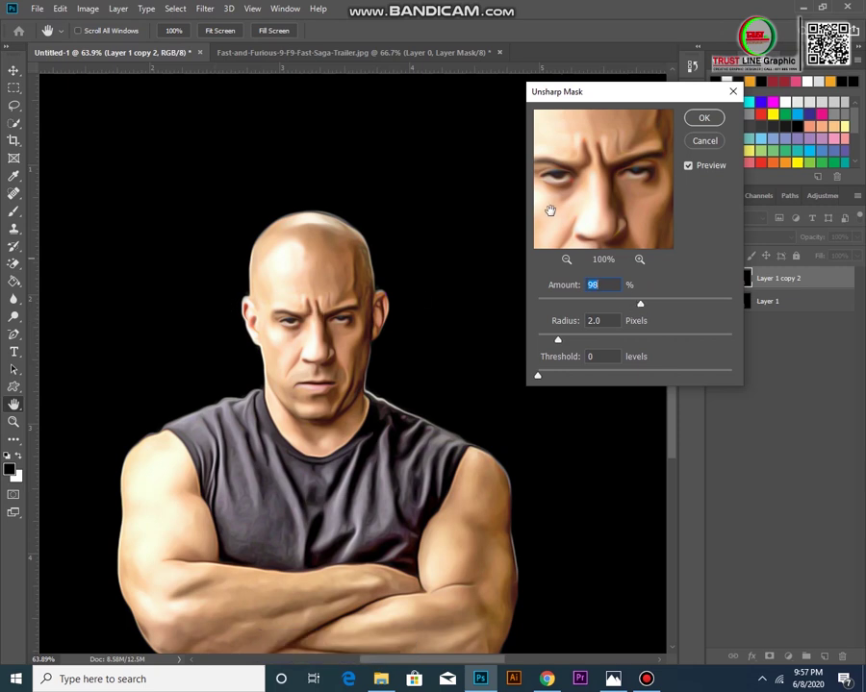
{"action": "key", "text": "Down"}
{"action": "left_click", "coordinate": [706, 121]}
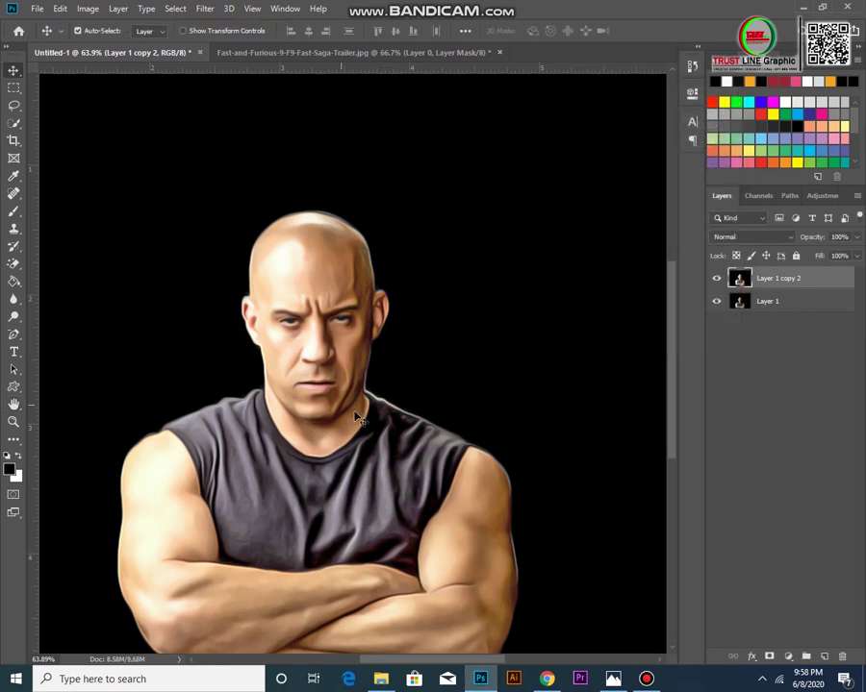
{"action": "scroll", "coordinate": [358, 354], "scroll_direction": "down", "scroll_amount": 5}
{"action": "scroll", "coordinate": [389, 407], "scroll_direction": "up", "scroll_amount": 2}
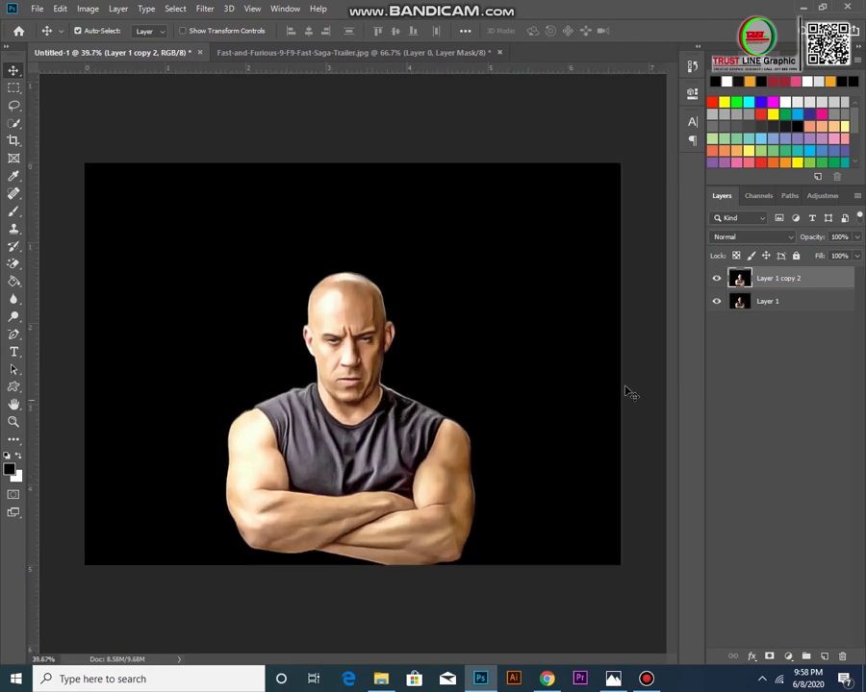
{"action": "left_click", "coordinate": [717, 279]}
{"action": "left_click", "coordinate": [717, 279]}
{"action": "left_click", "coordinate": [717, 279]}
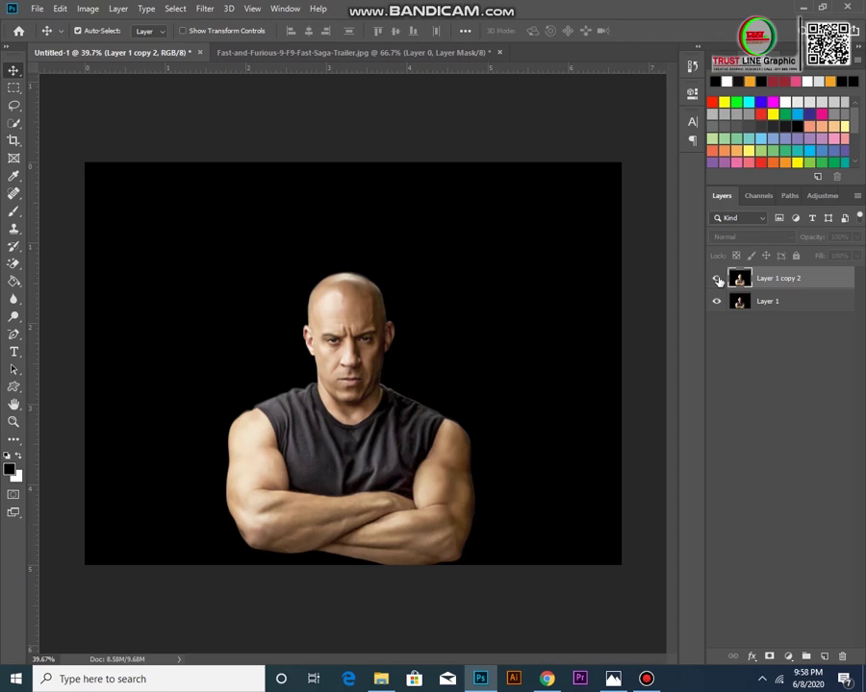
{"action": "left_click", "coordinate": [716, 279]}
{"action": "left_click", "coordinate": [717, 279]}
{"action": "left_click", "coordinate": [717, 279]}
{"action": "left_click", "coordinate": [716, 279]}
{"action": "left_click", "coordinate": [716, 278]}
{"action": "left_click", "coordinate": [717, 279]}
{"action": "left_click", "coordinate": [716, 279]}
{"action": "left_click", "coordinate": [717, 279]}
Duplicate the painted portrait layer and apply a 2-pixel High Pass filter to the copy.
{"action": "key", "text": "ctrl+j"}
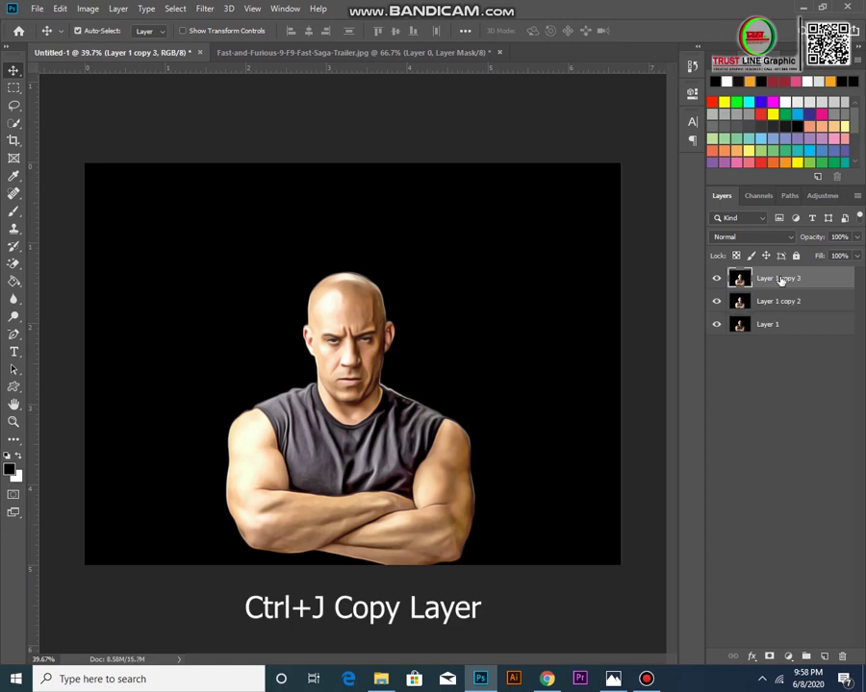
{"action": "left_click", "coordinate": [203, 10]}
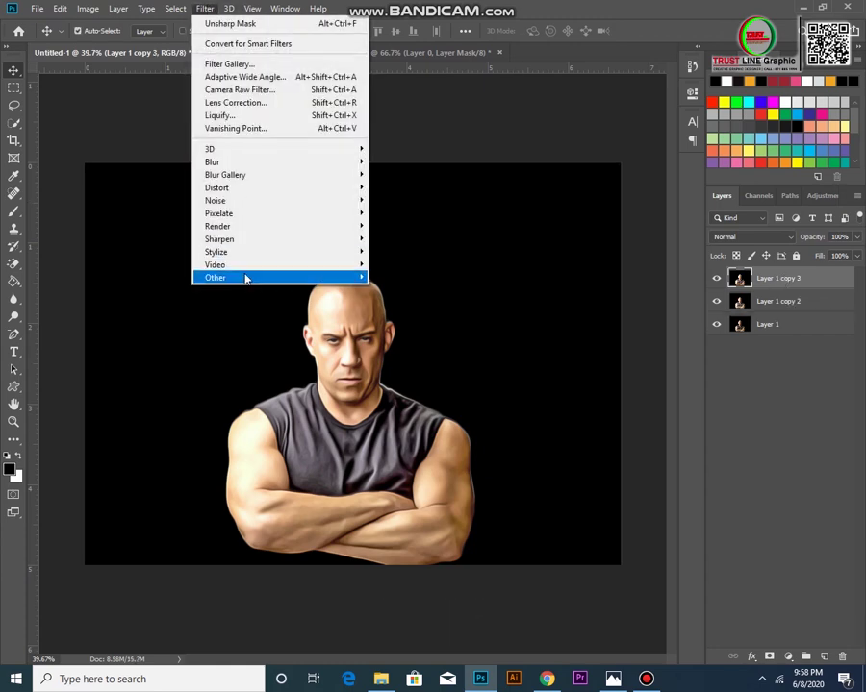
{"action": "mouse_move", "coordinate": [215, 278]}
{"action": "left_click", "coordinate": [401, 287]}
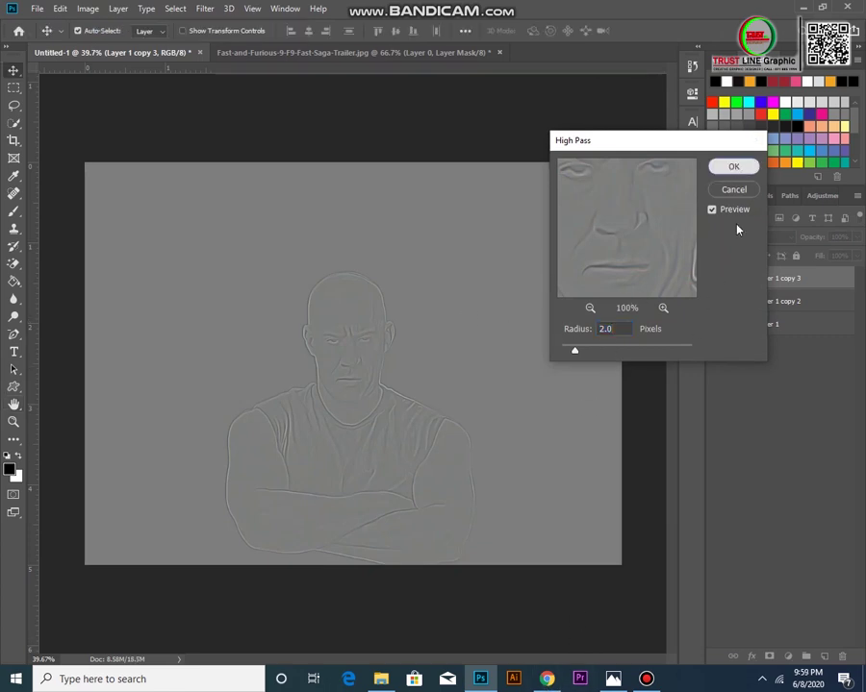
{"action": "key", "text": "Return"}
Blend the High Pass copy as Overlay, then stamp all visible layers into a new merged layer.
{"action": "left_click", "coordinate": [717, 279]}
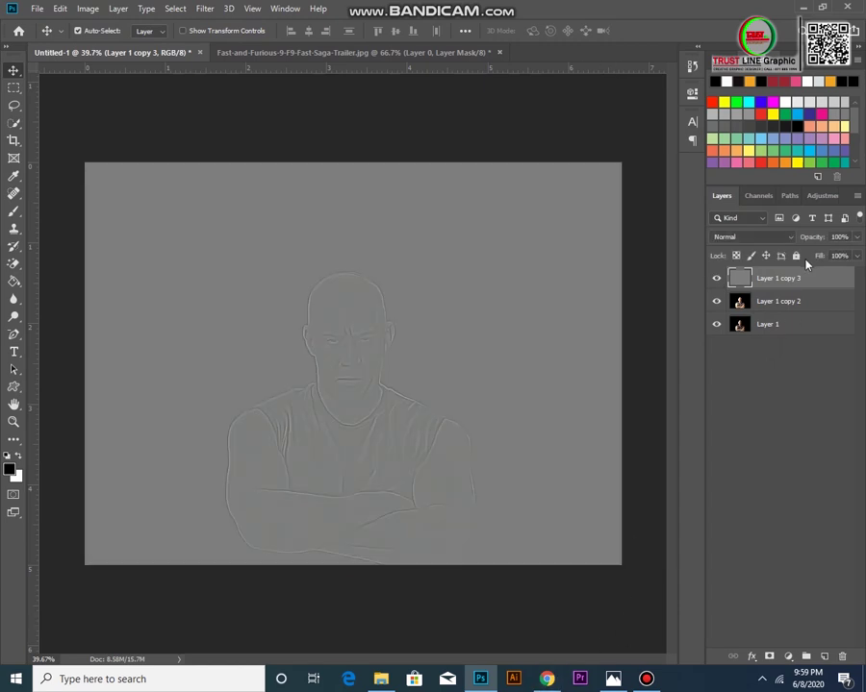
{"action": "left_click", "coordinate": [766, 236]}
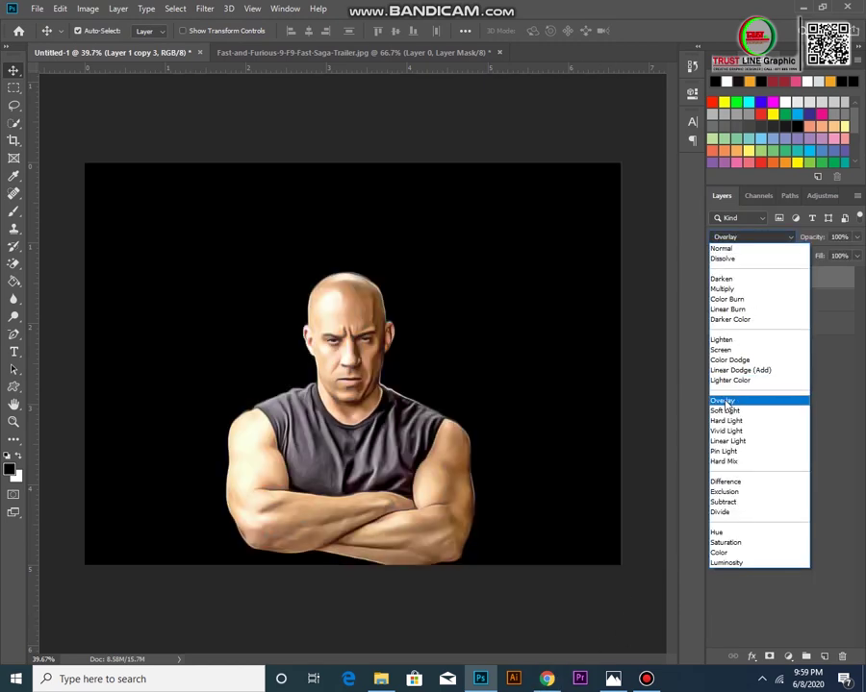
{"action": "left_click", "coordinate": [745, 400]}
{"action": "key", "text": "ctrl+shift+alt+e"}
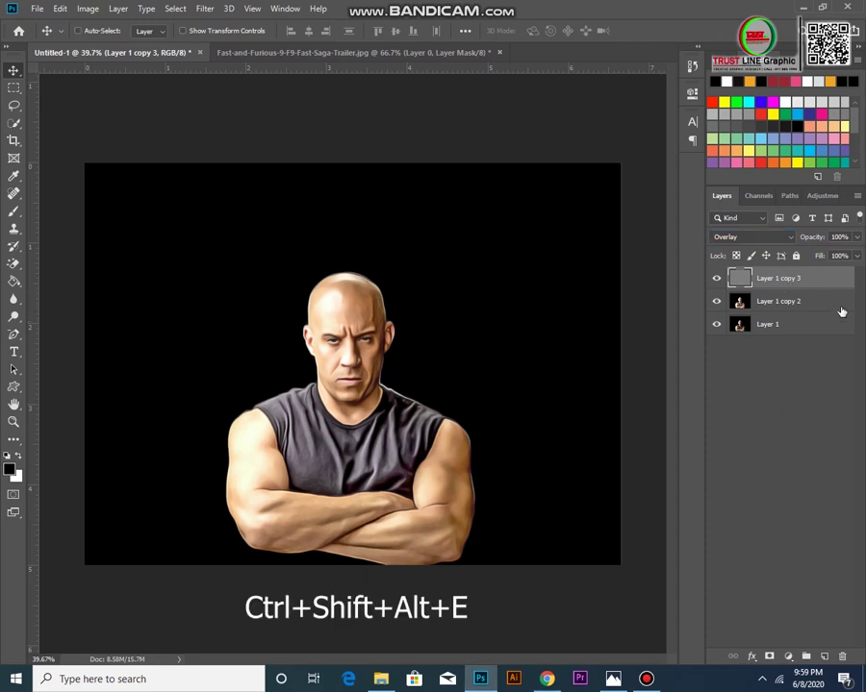
Apply automatic colour corrections to Layer 2 and compare before and after.
{"action": "left_click", "coordinate": [89, 10]}
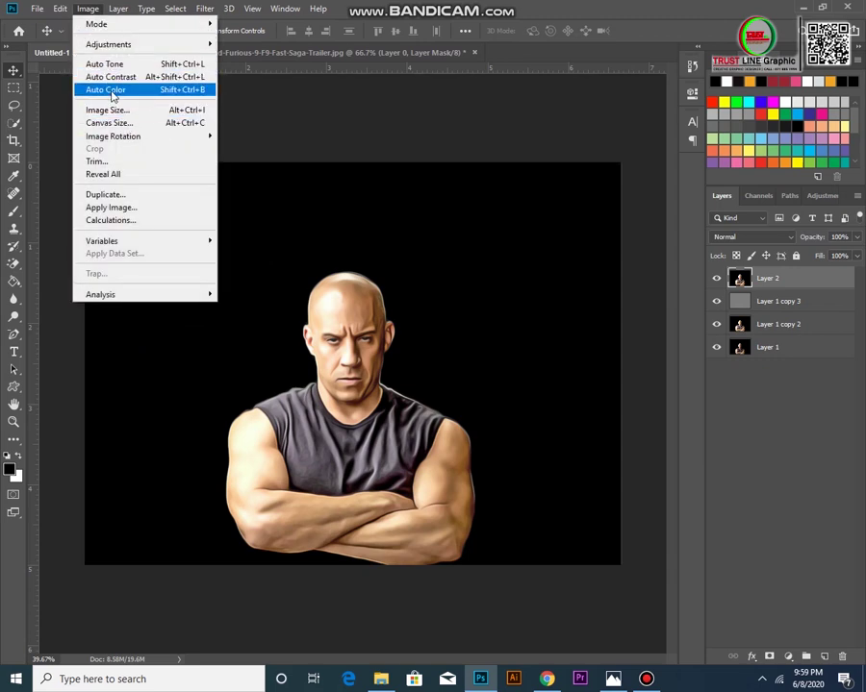
{"action": "left_click", "coordinate": [112, 91]}
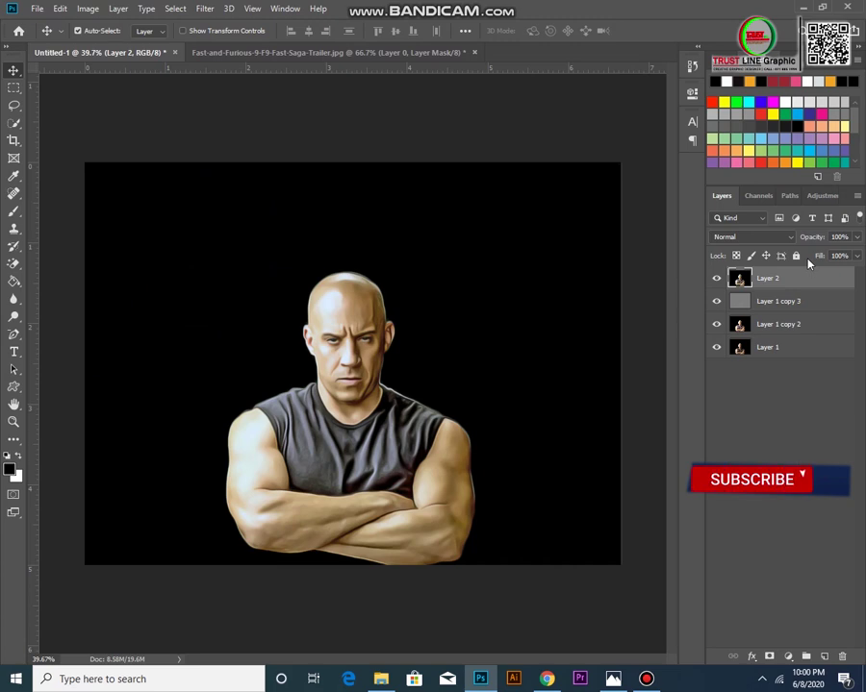
{"action": "left_click", "coordinate": [88, 9]}
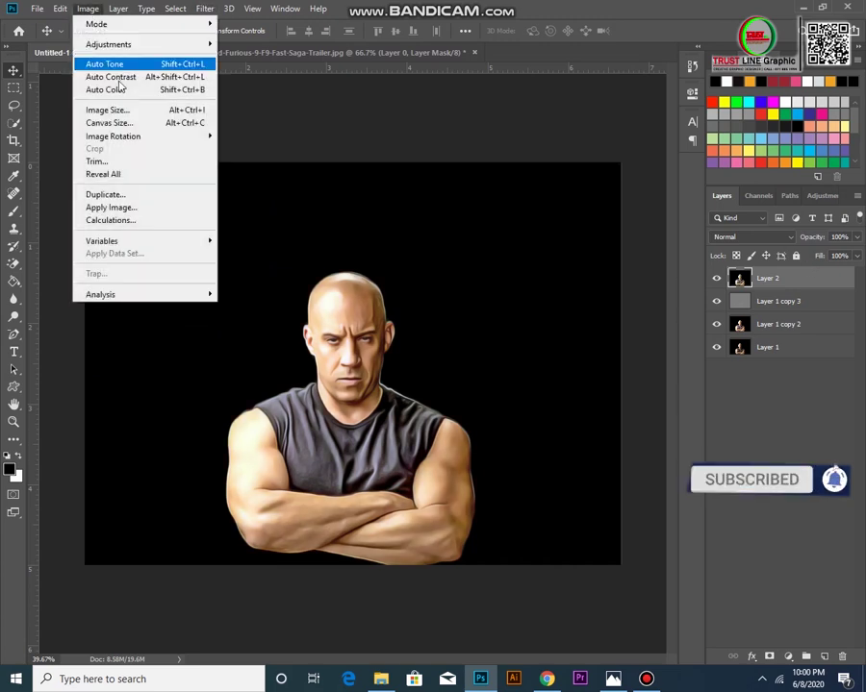
{"action": "left_click", "coordinate": [120, 83]}
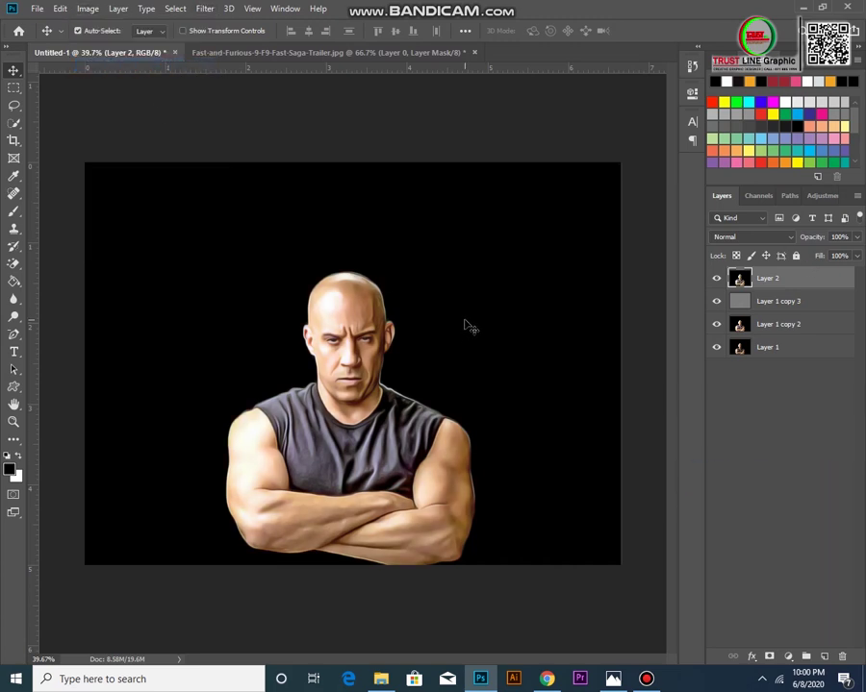
{"action": "left_click", "coordinate": [717, 279]}
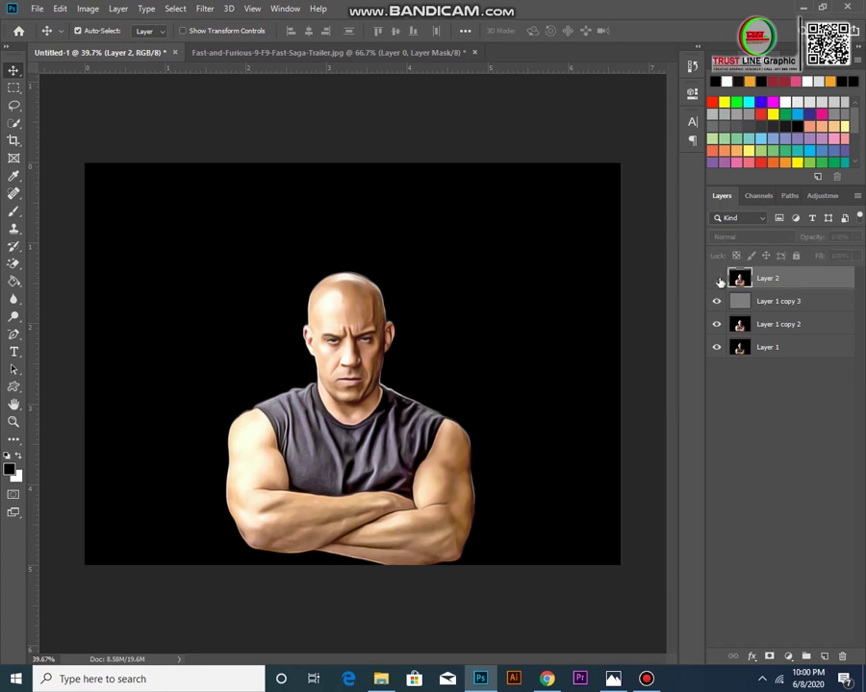
{"action": "left_click", "coordinate": [716, 279]}
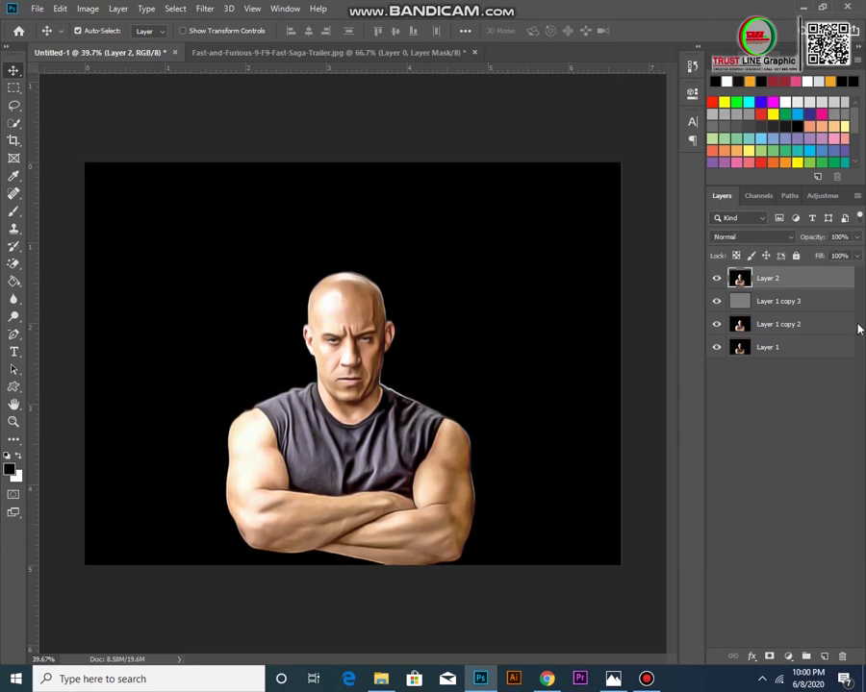
Apply Auto Tone to the portrait and add a new empty layer on top.
{"action": "left_click", "coordinate": [88, 7]}
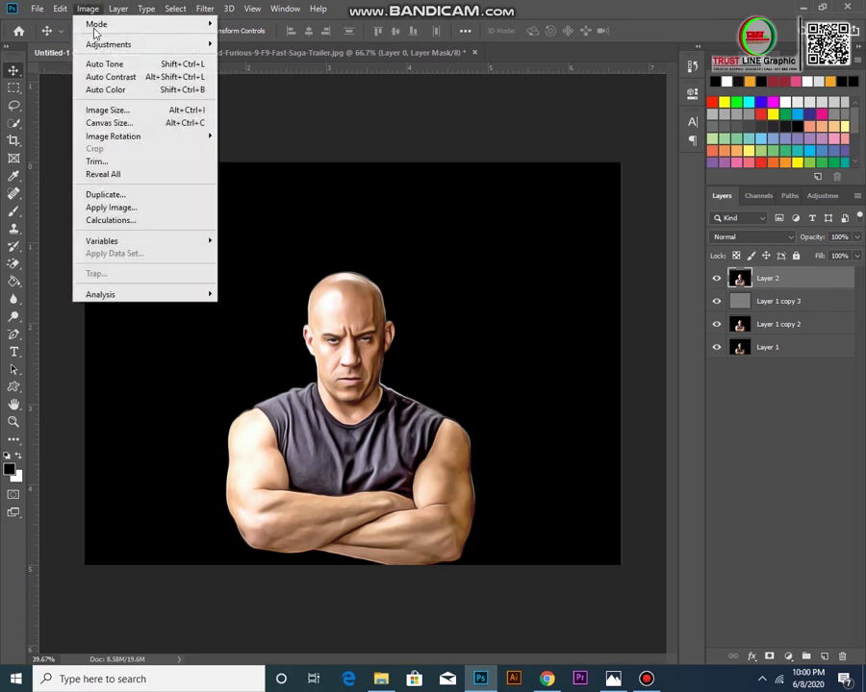
{"action": "left_click", "coordinate": [106, 64]}
{"action": "key", "text": "ctrl+shift+alt+n"}
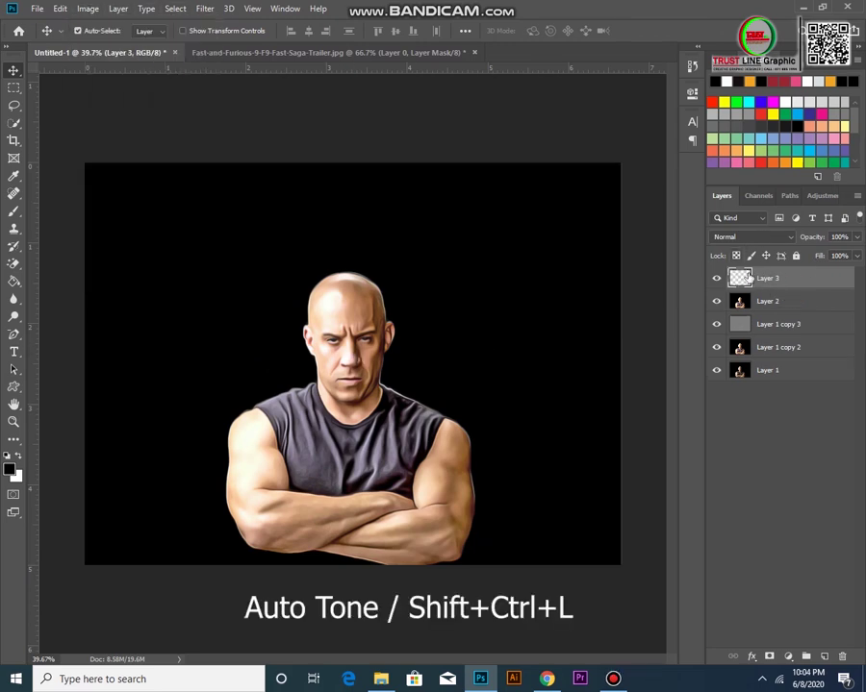
Replace the shortcut-made layer with a fresh empty Layer 3 and select the Brush tool.
{"action": "key", "text": "ctrl+z"}
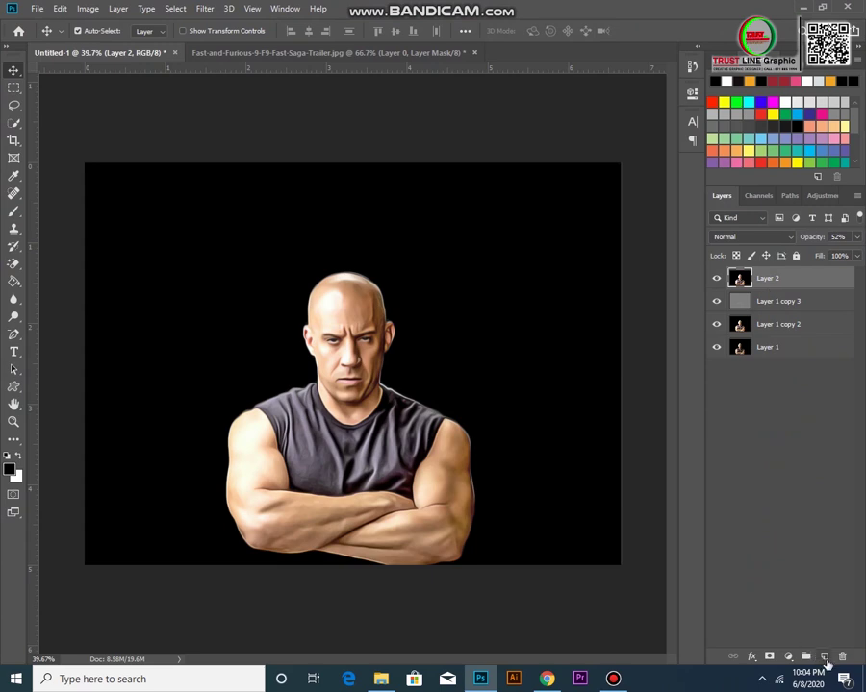
{"action": "left_click", "coordinate": [822, 655]}
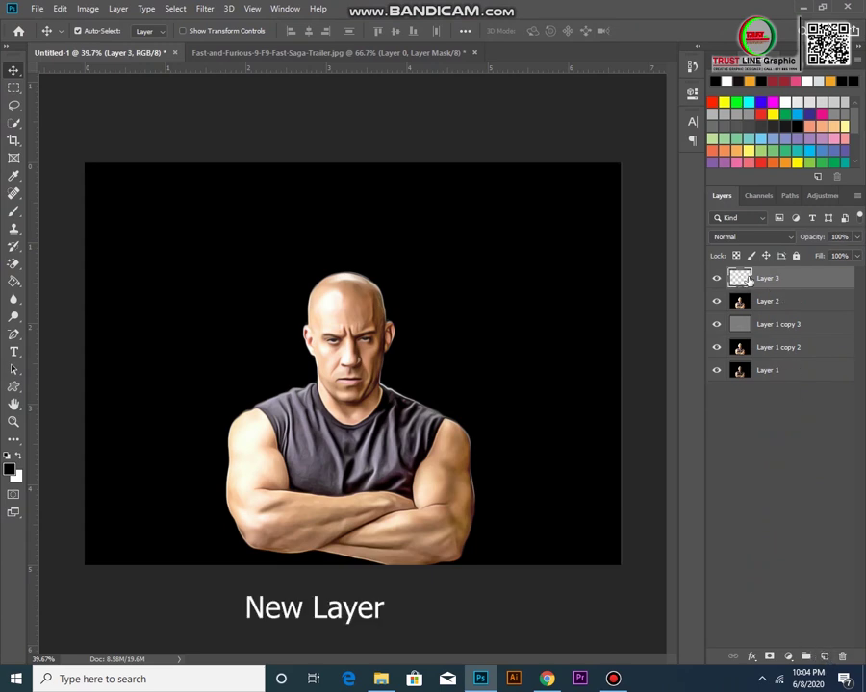
{"action": "left_click", "coordinate": [13, 214]}
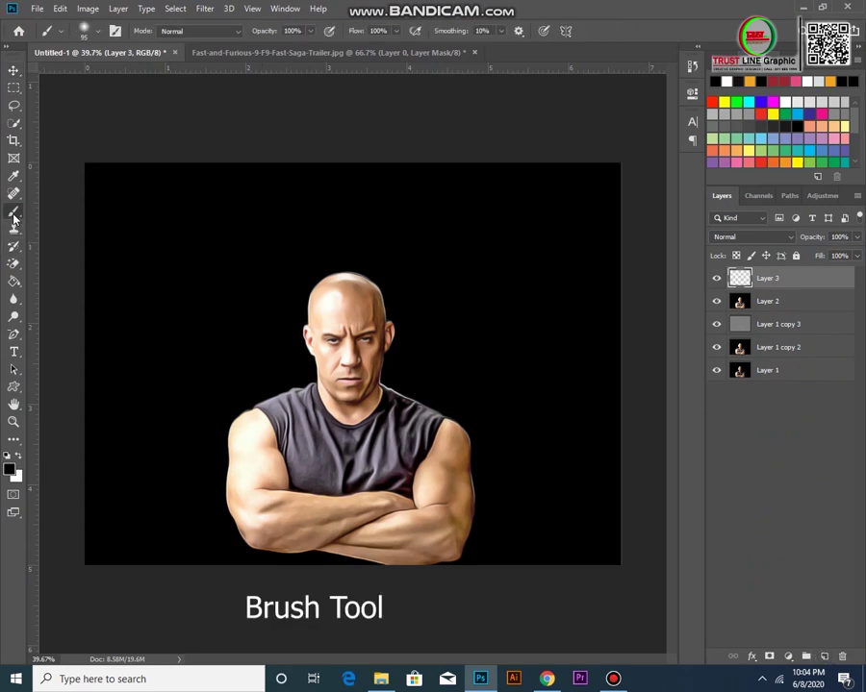
Set the foreground colour to olive gold #8b7821 for brush painting.
{"action": "left_click", "coordinate": [10, 469]}
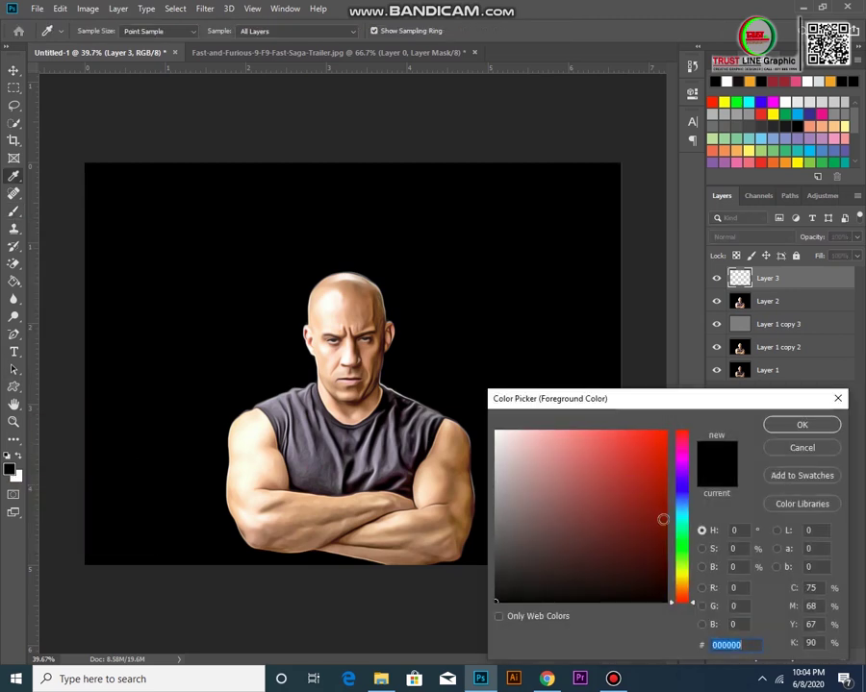
{"action": "left_click_drag", "start_coordinate": [683, 561], "coordinate": [686, 578]}
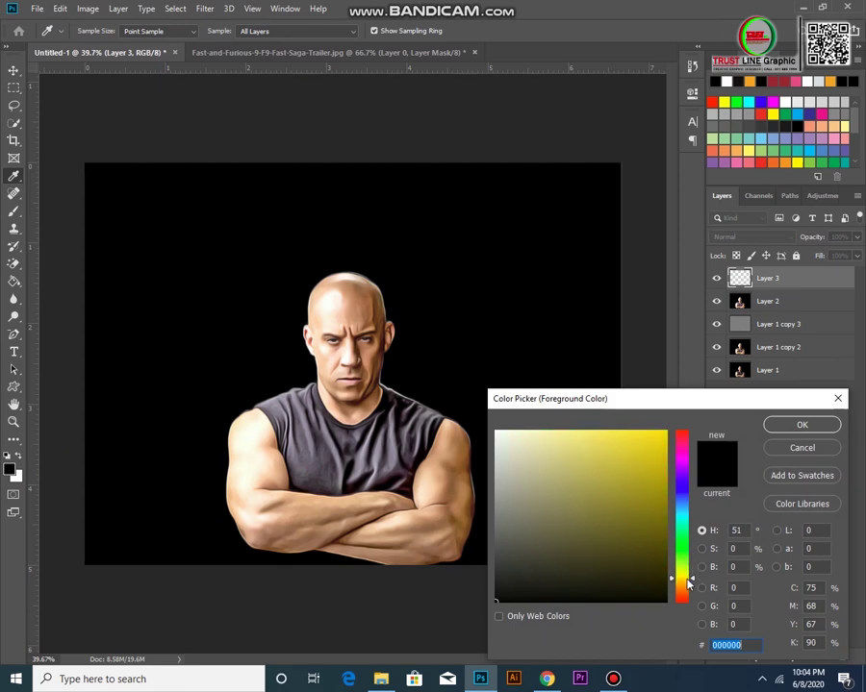
{"action": "mouse_move", "coordinate": [650, 486]}
{"action": "left_mouse_down"}
{"action": "mouse_move", "coordinate": [656, 514]}
{"action": "mouse_move", "coordinate": [621, 505]}
{"action": "left_mouse_up"}
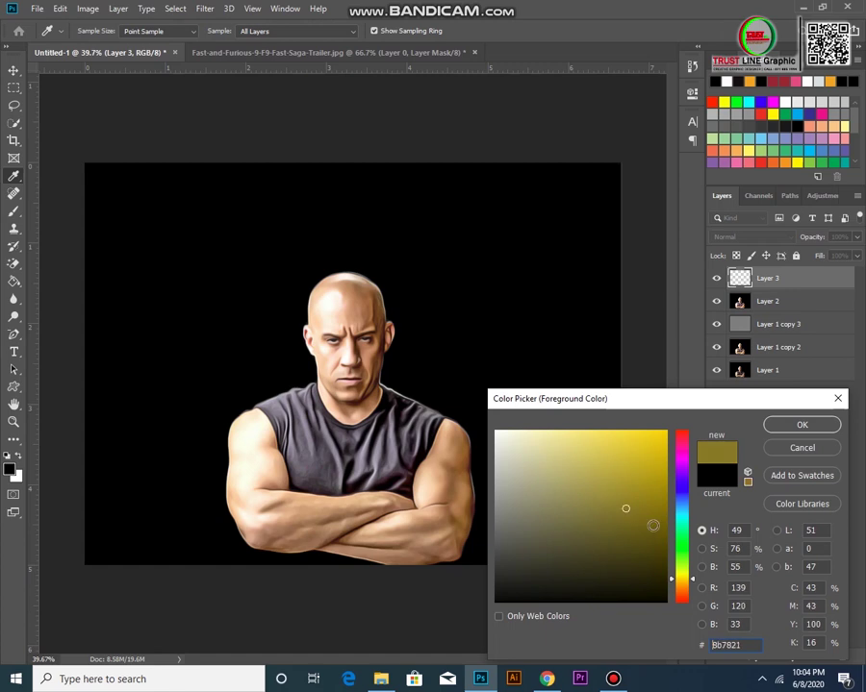
{"action": "left_click", "coordinate": [801, 424]}
{"action": "key", "text": "b"}
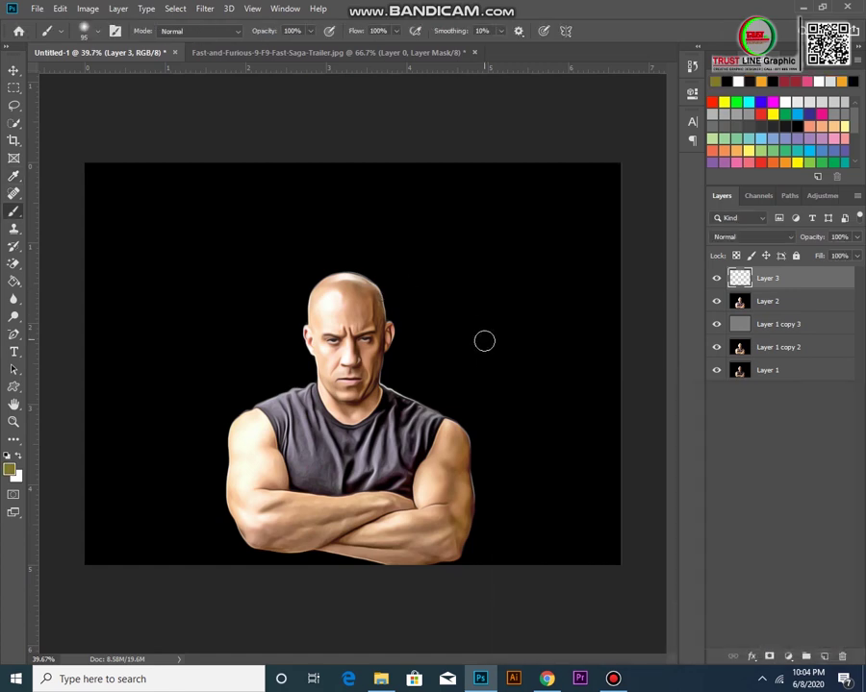
{"action": "right_click", "coordinate": [487, 360], "text": "alt"}
Enlarge the soft brush to 2247 px and paint an olive-yellow glow on the right side.
{"action": "mouse_move", "coordinate": [490, 362]}
{"action": "left_mouse_down"}
{"action": "mouse_move", "coordinate": [671, 310]}
{"action": "mouse_move", "coordinate": [782, 259]}
{"action": "mouse_move", "coordinate": [765, 252]}
{"action": "left_mouse_up"}
{"action": "left_click_drag", "start_coordinate": [574, 361], "coordinate": [674, 356]}
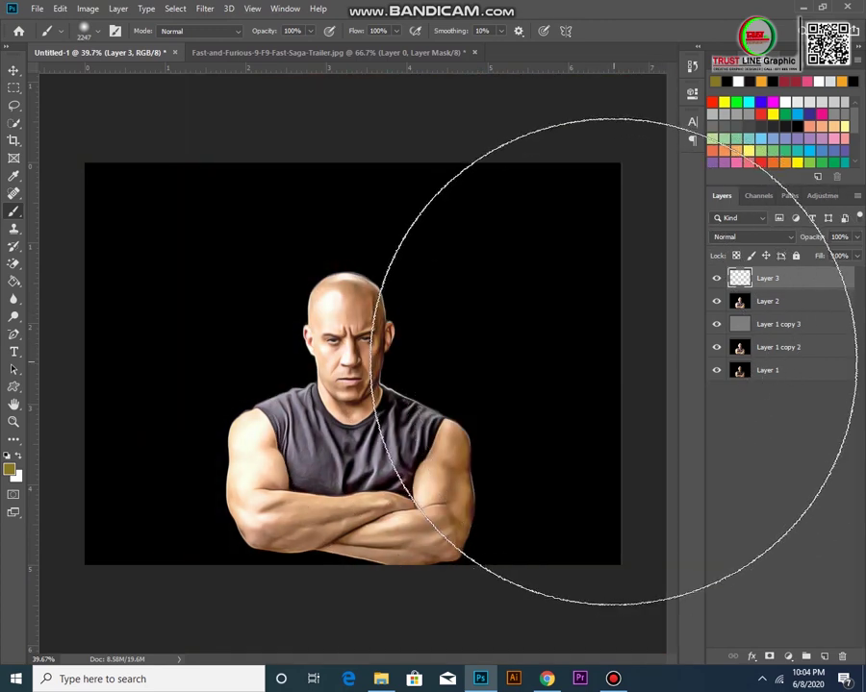
{"action": "left_click", "coordinate": [598, 365]}
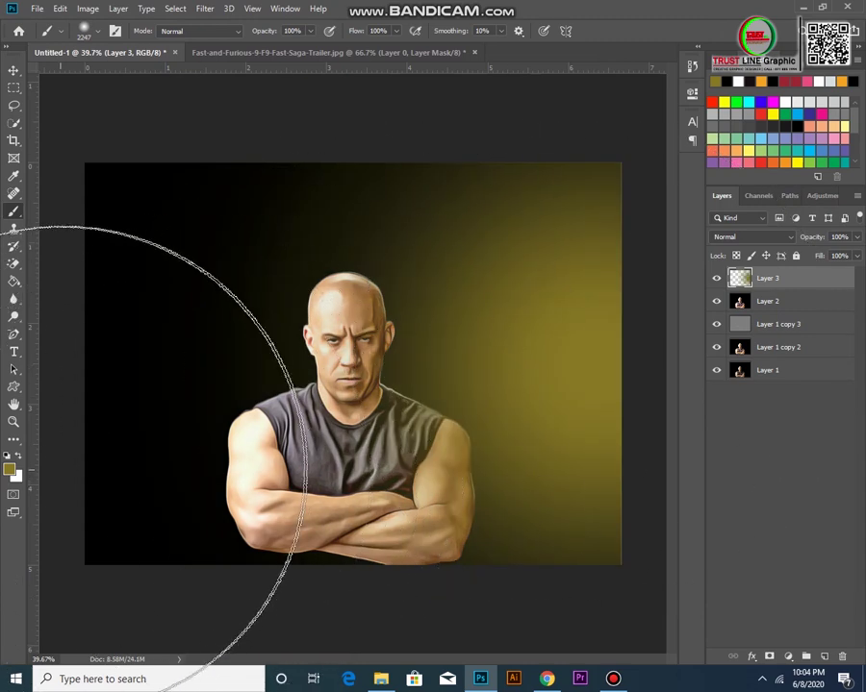
Switch the foreground to crimson #a80b24 and paint a red glow on the left side.
{"action": "left_click", "coordinate": [10, 471]}
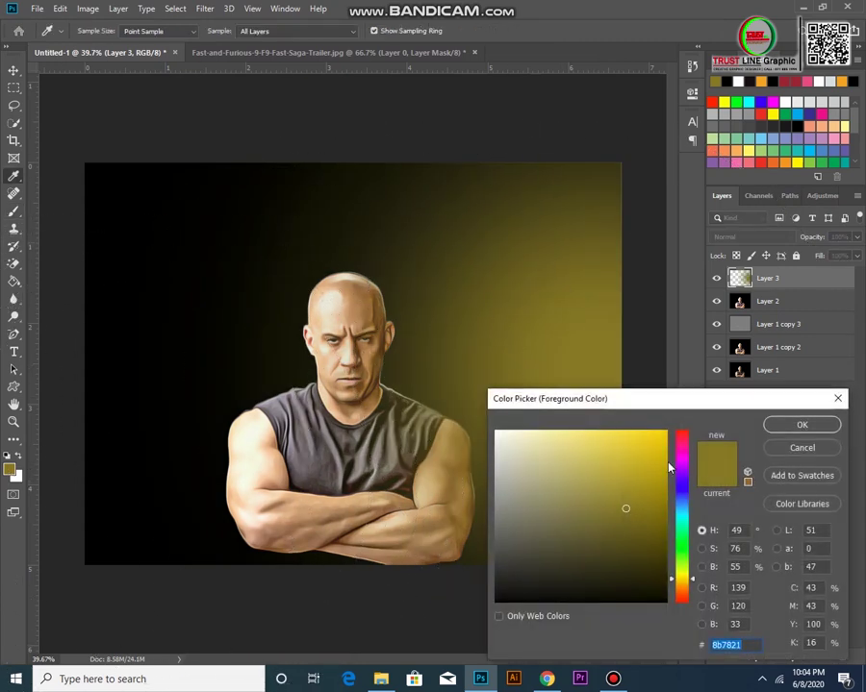
{"action": "left_click_drag", "start_coordinate": [694, 468], "coordinate": [686, 443]}
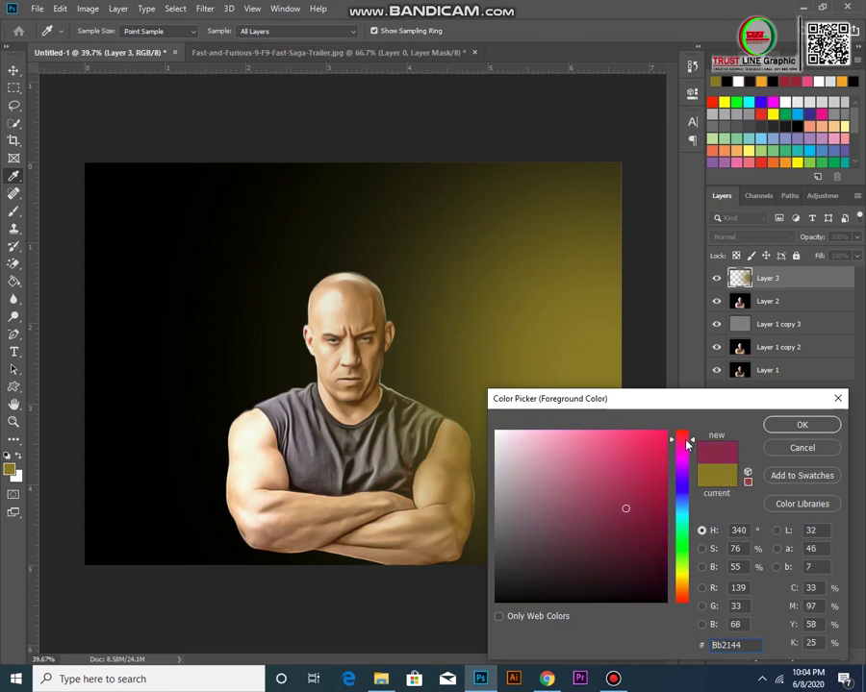
{"action": "left_click", "coordinate": [656, 488]}
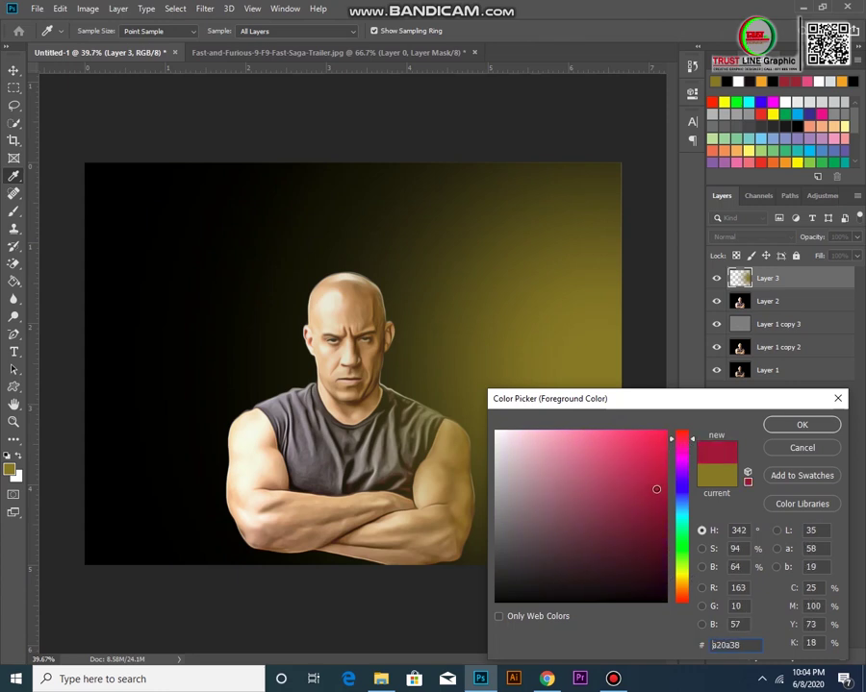
{"action": "left_click_drag", "start_coordinate": [684, 452], "coordinate": [684, 437]}
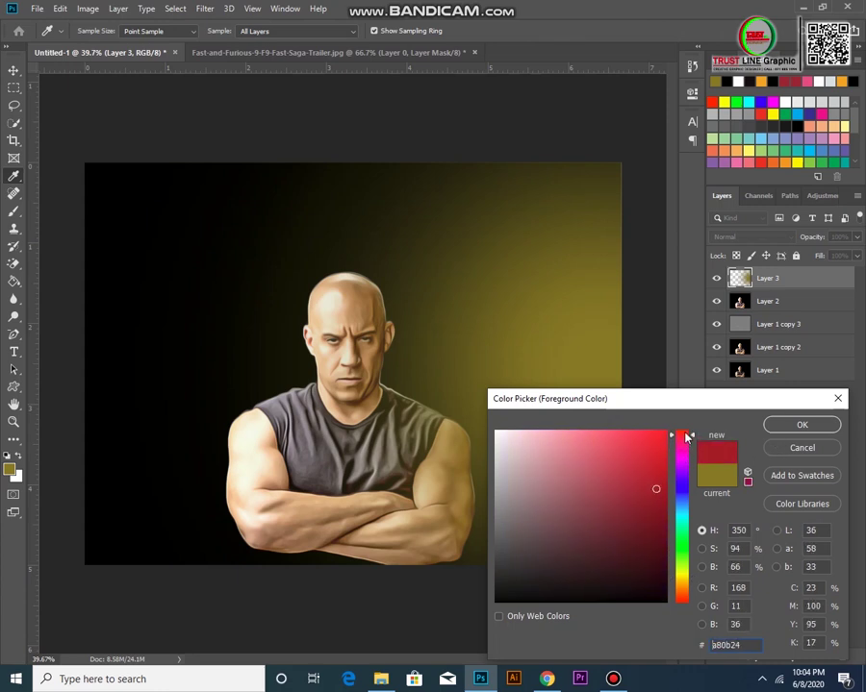
{"action": "left_click", "coordinate": [802, 427]}
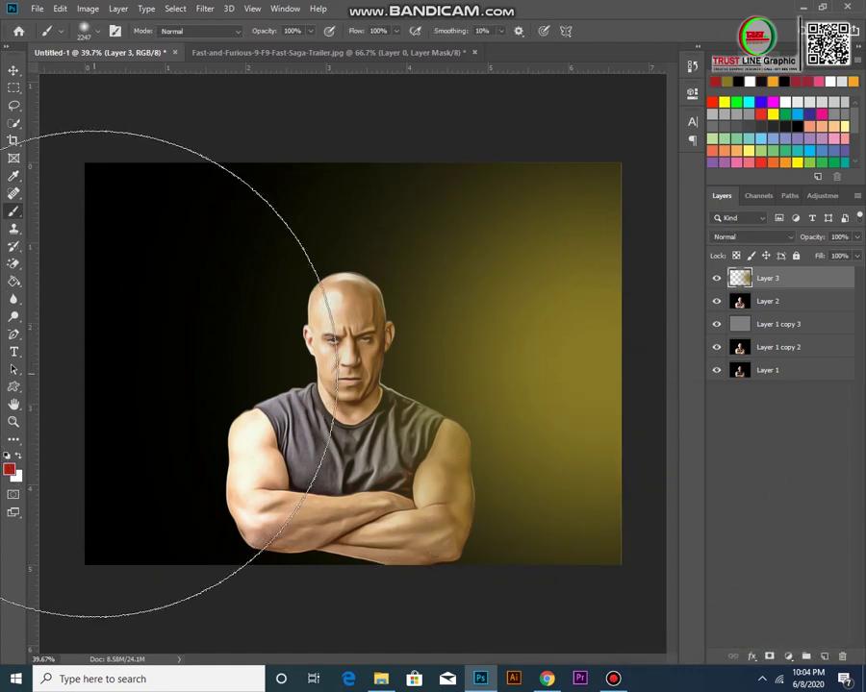
{"action": "left_click", "coordinate": [90, 373]}
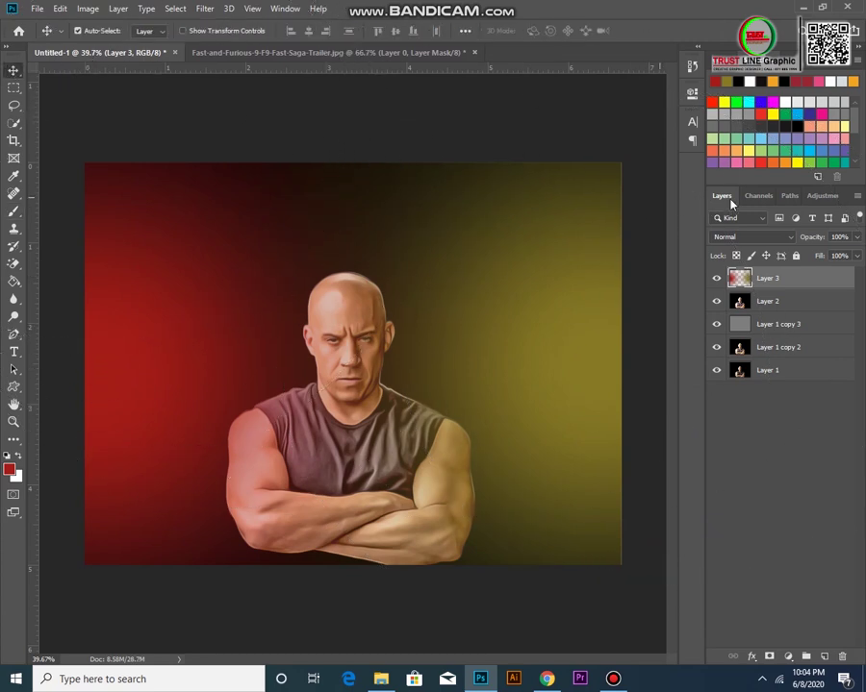
Set Layer 3 to Overlay blending and lower its opacity slightly.
{"action": "left_click", "coordinate": [750, 236]}
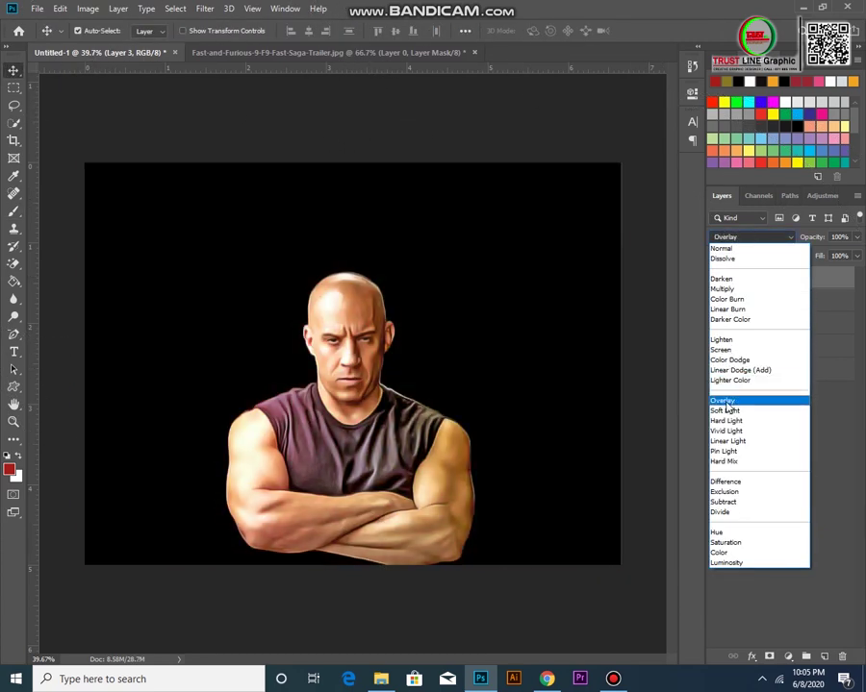
{"action": "left_click", "coordinate": [728, 402]}
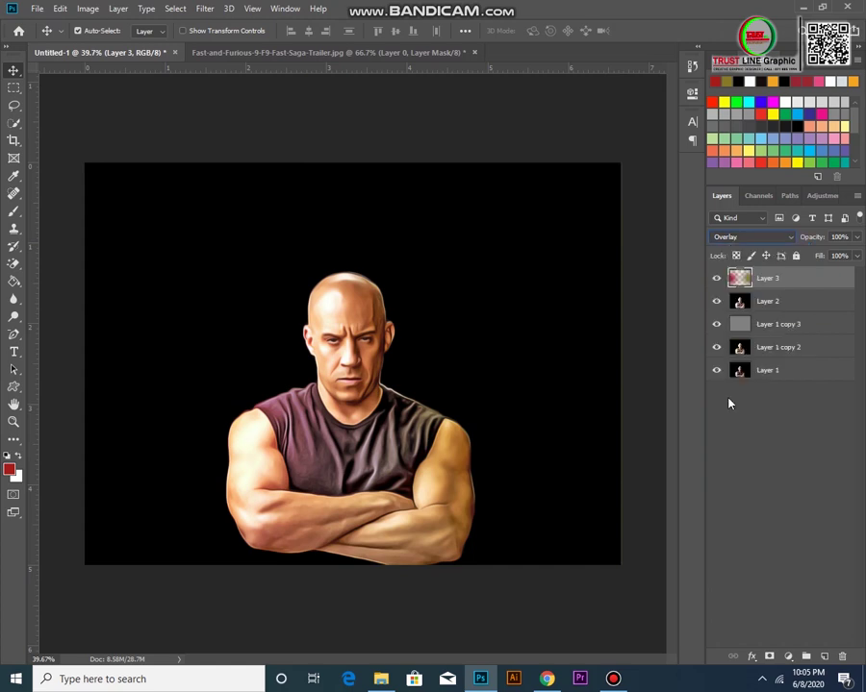
{"action": "left_click", "coordinate": [857, 237]}
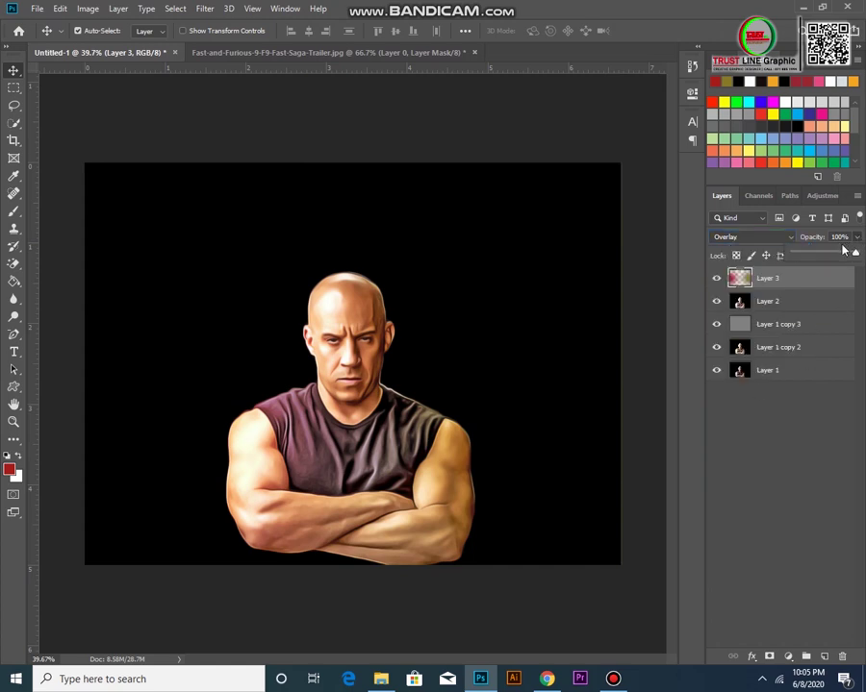
{"action": "mouse_move", "coordinate": [854, 251]}
{"action": "left_mouse_down"}
{"action": "mouse_move", "coordinate": [824, 262]}
{"action": "mouse_move", "coordinate": [842, 256]}
{"action": "left_mouse_up"}
{"action": "left_click", "coordinate": [420, 323]}
Toggle Layer 3's visibility to compare the tint, then raise its opacity again.
{"action": "left_click", "coordinate": [715, 278]}
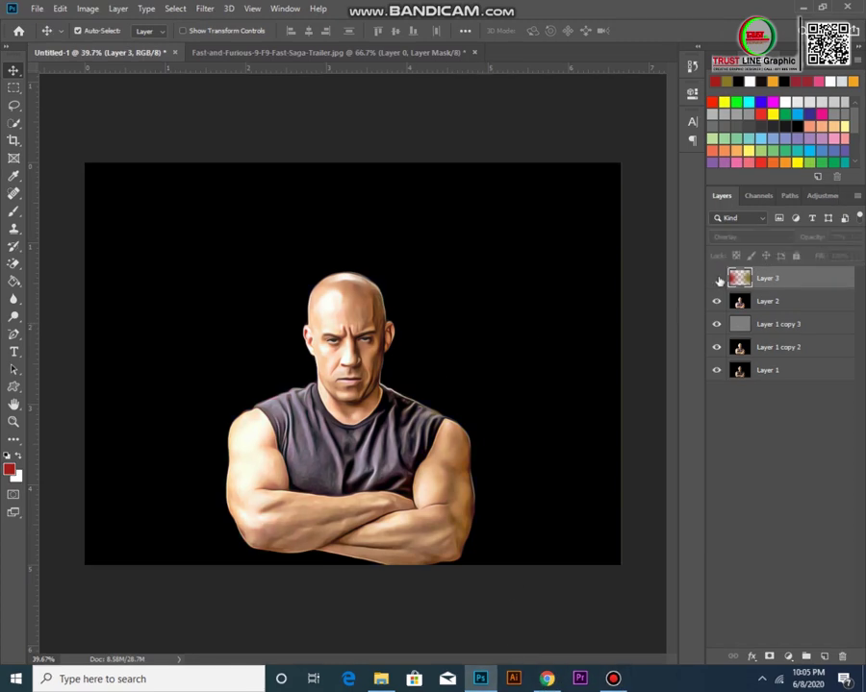
{"action": "left_click", "coordinate": [716, 279]}
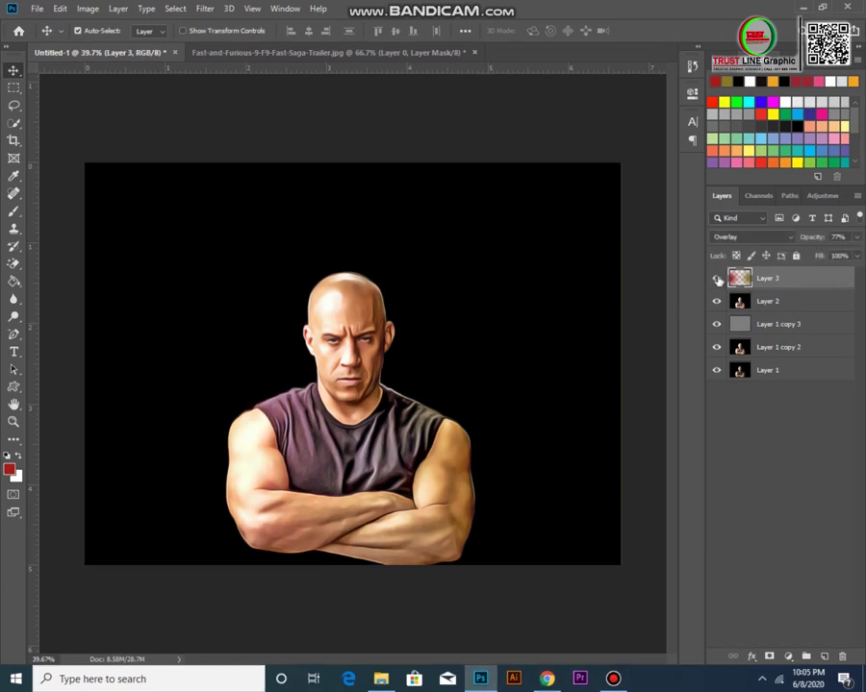
{"action": "left_click", "coordinate": [717, 279]}
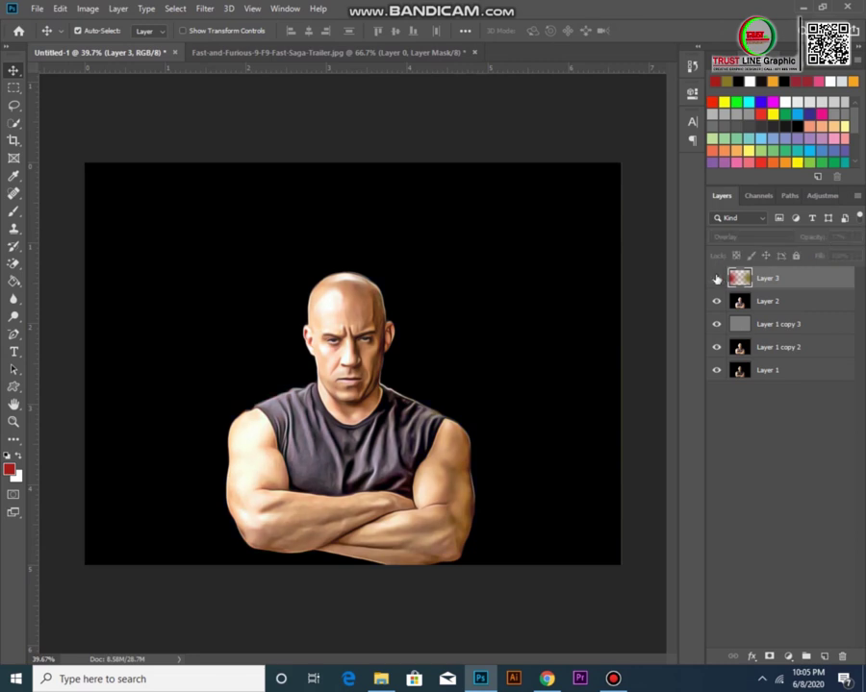
{"action": "left_click", "coordinate": [716, 277]}
{"action": "left_click", "coordinate": [856, 237]}
{"action": "mouse_move", "coordinate": [856, 240]}
{"action": "left_mouse_down"}
{"action": "mouse_move", "coordinate": [852, 256]}
{"action": "mouse_move", "coordinate": [863, 258]}
{"action": "left_mouse_up"}
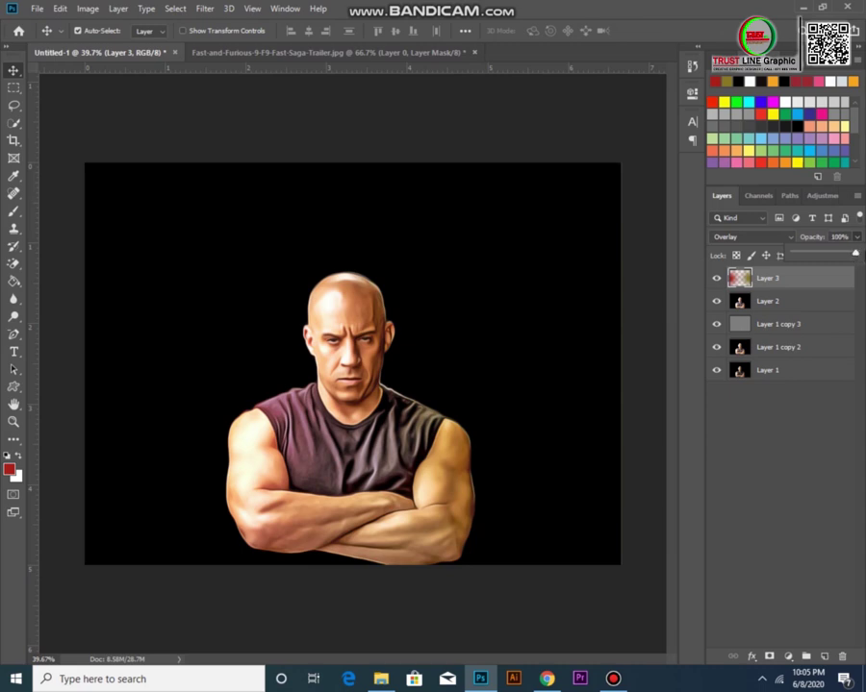
{"action": "left_click", "coordinate": [382, 423]}
Scale the colour layer to about 108.84% past the canvas edges and compare against the original photo.
{"action": "key", "text": "ctrl+t"}
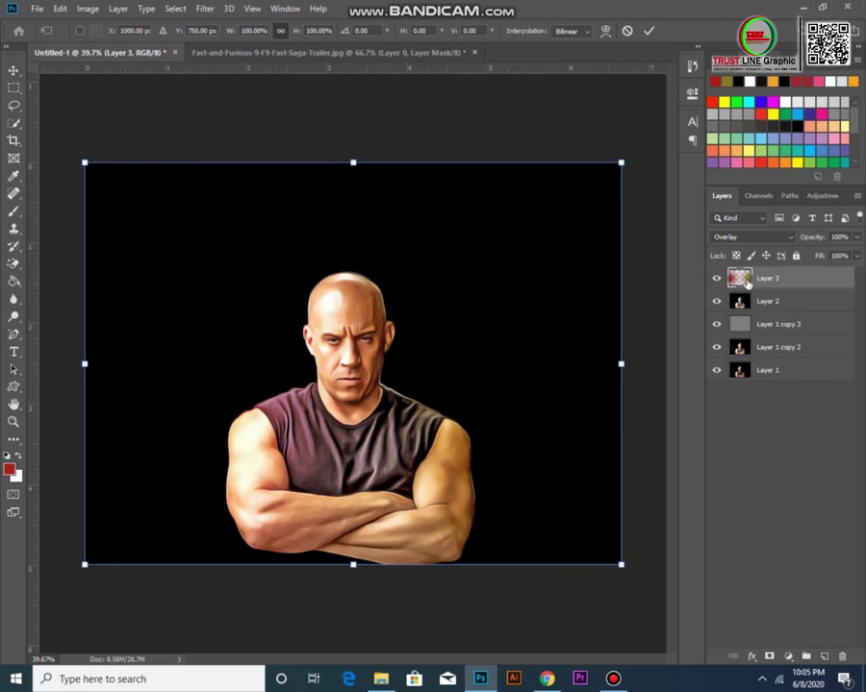
{"action": "left_click_drag", "start_coordinate": [621, 163], "coordinate": [663, 127]}
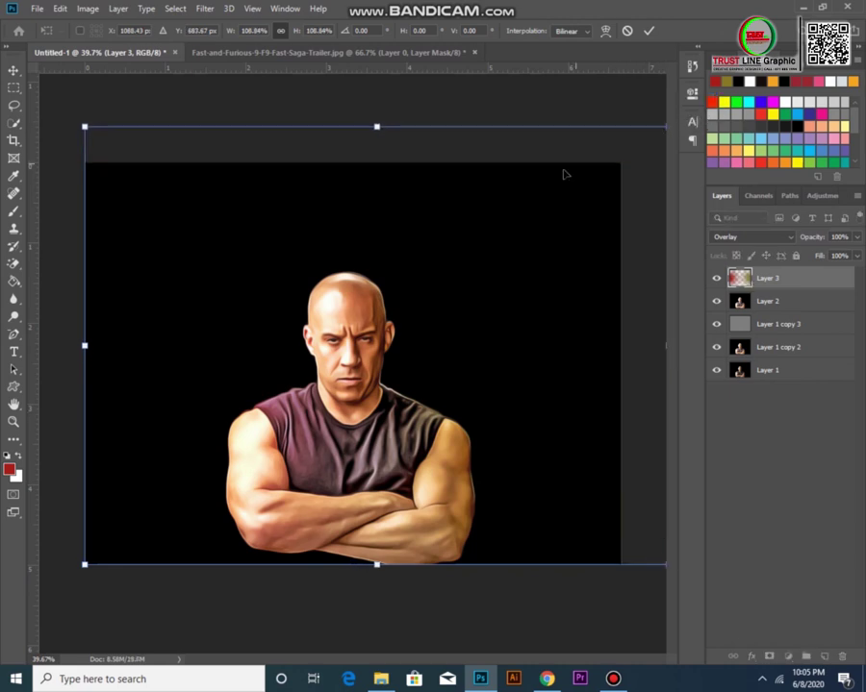
{"action": "key", "text": "Return"}
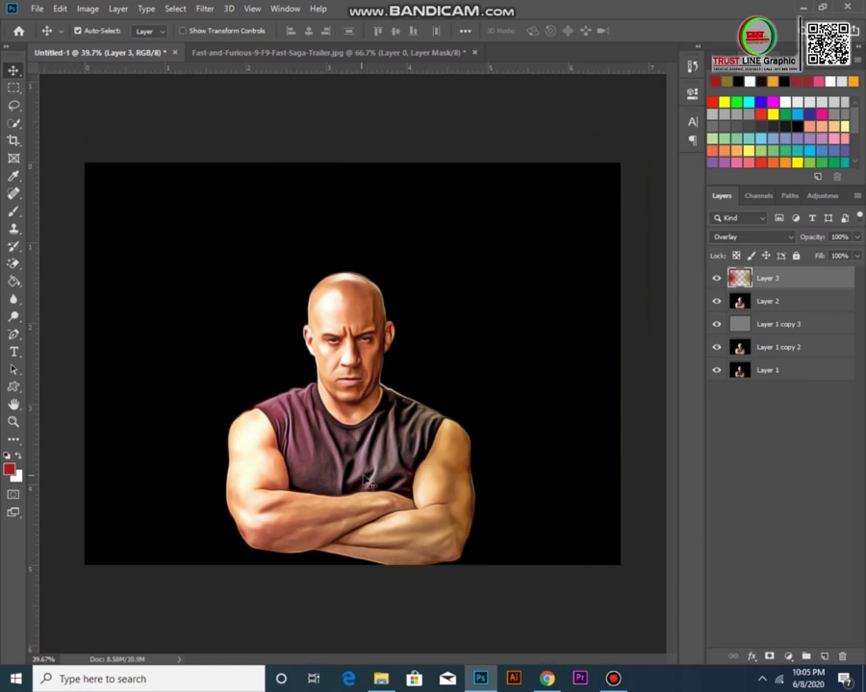
{"action": "left_click_drag", "start_coordinate": [715, 278], "coordinate": [722, 344]}
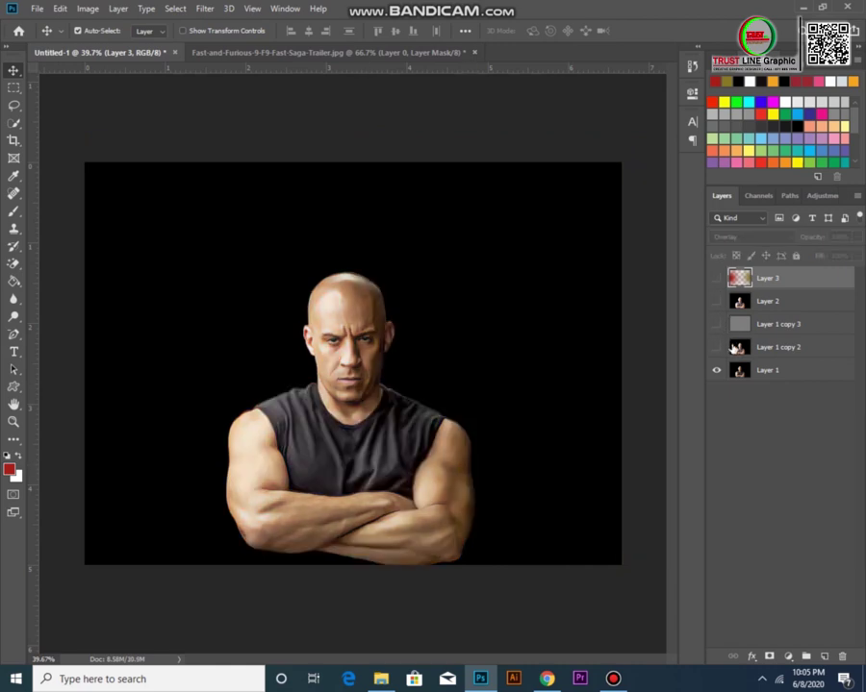
{"action": "left_click_drag", "start_coordinate": [717, 346], "coordinate": [725, 273]}
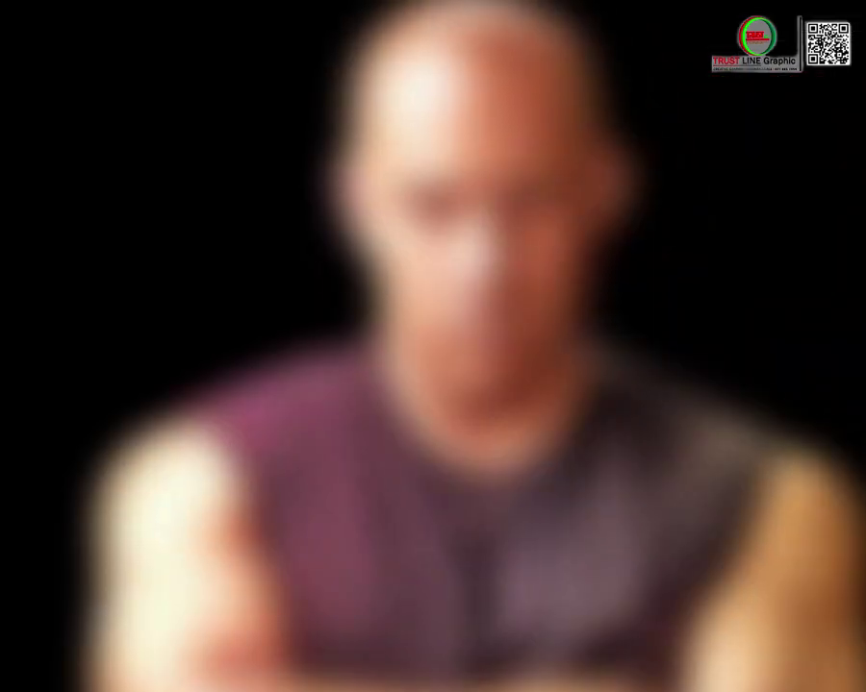